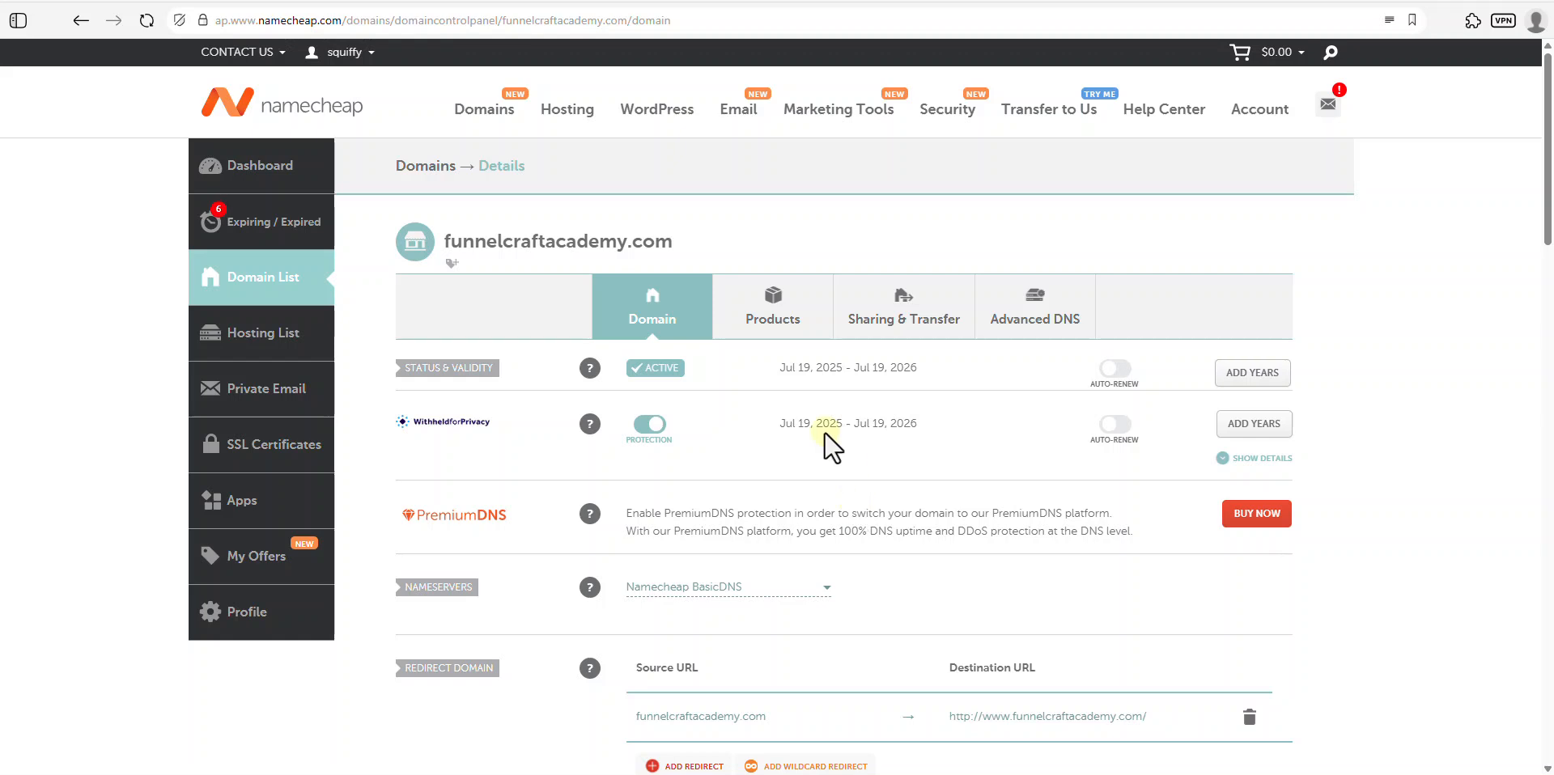
- Show the Email products menu from funnelcraftacademy.com's Namecheap details page
mouse_move(745, 118)
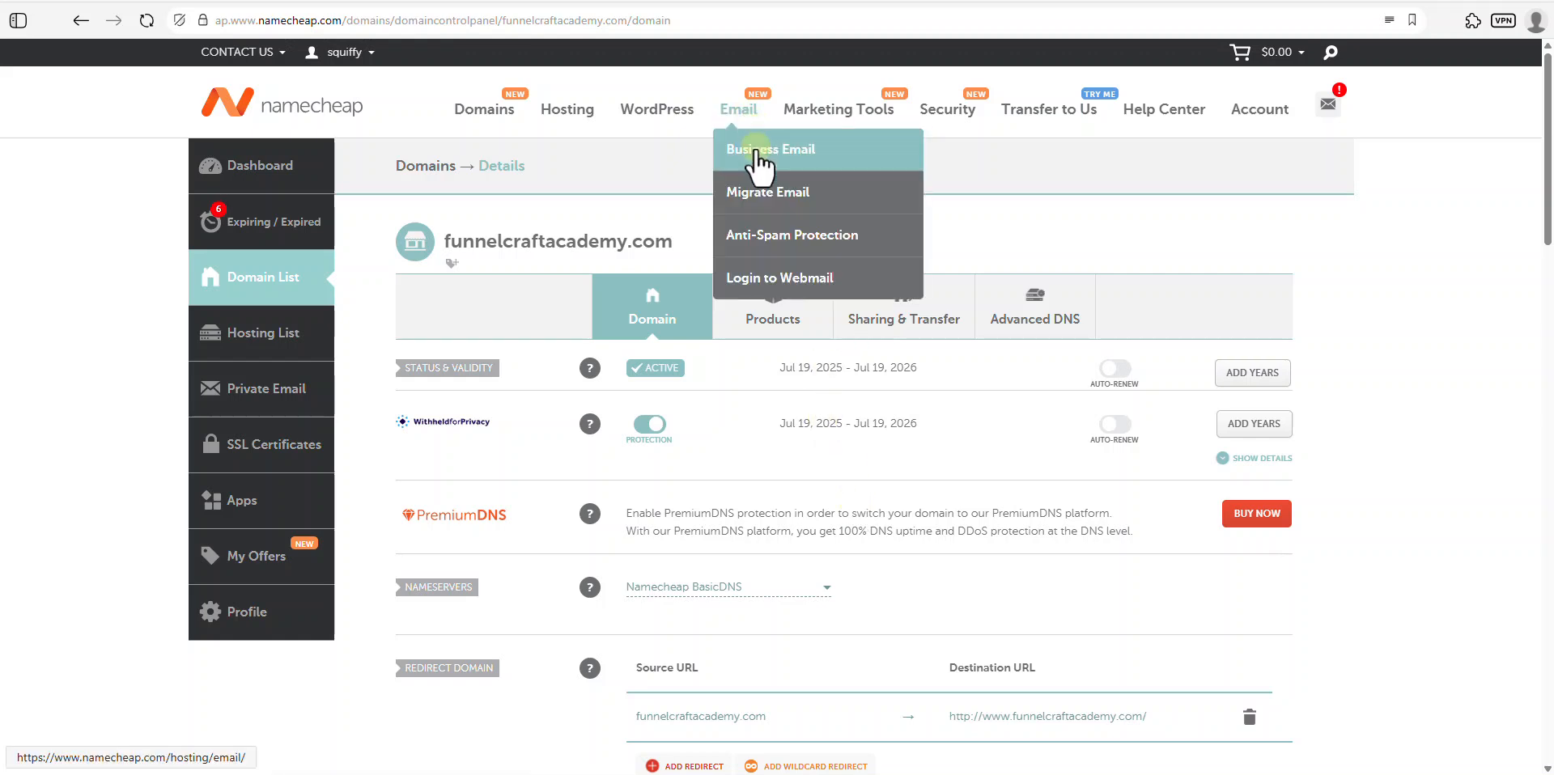
- Open the Business Email plans page with prices switched to the free trial
click(755, 150)
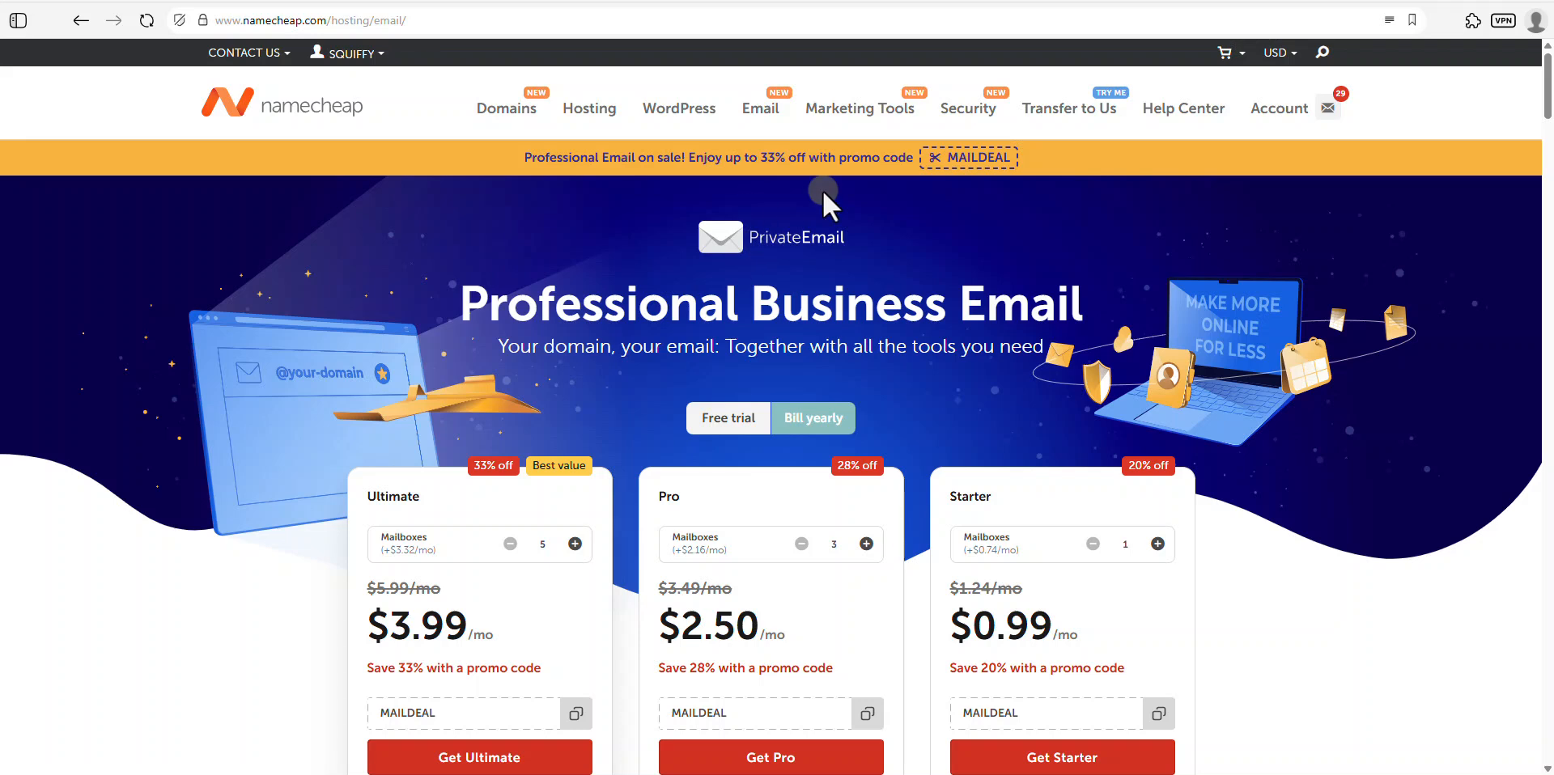
click(713, 417)
click(706, 420)
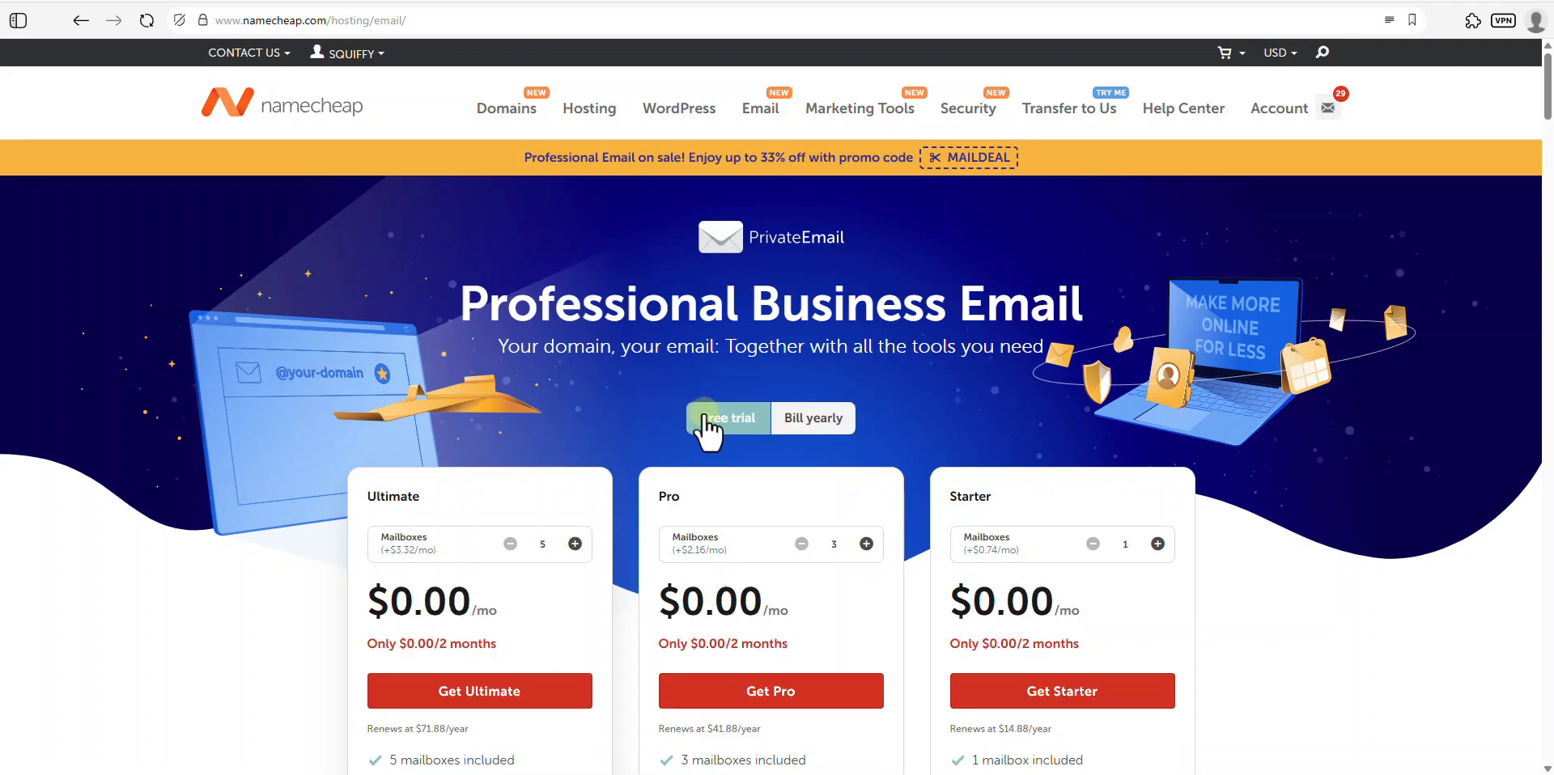
- Raise the Starter plan to three mailboxes, then bring it back to one
scroll(1050, 561, down, 1)
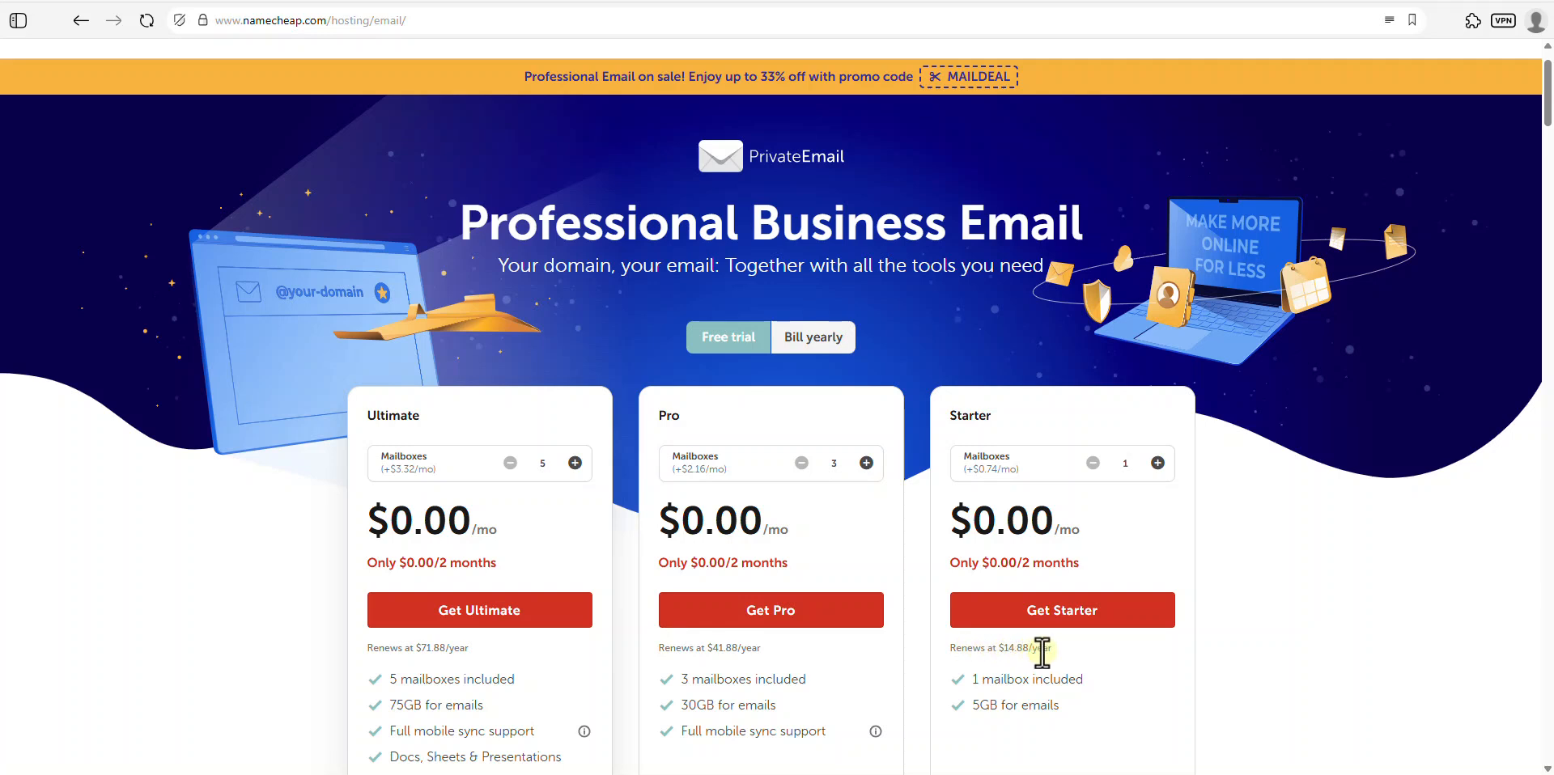
click(1158, 463)
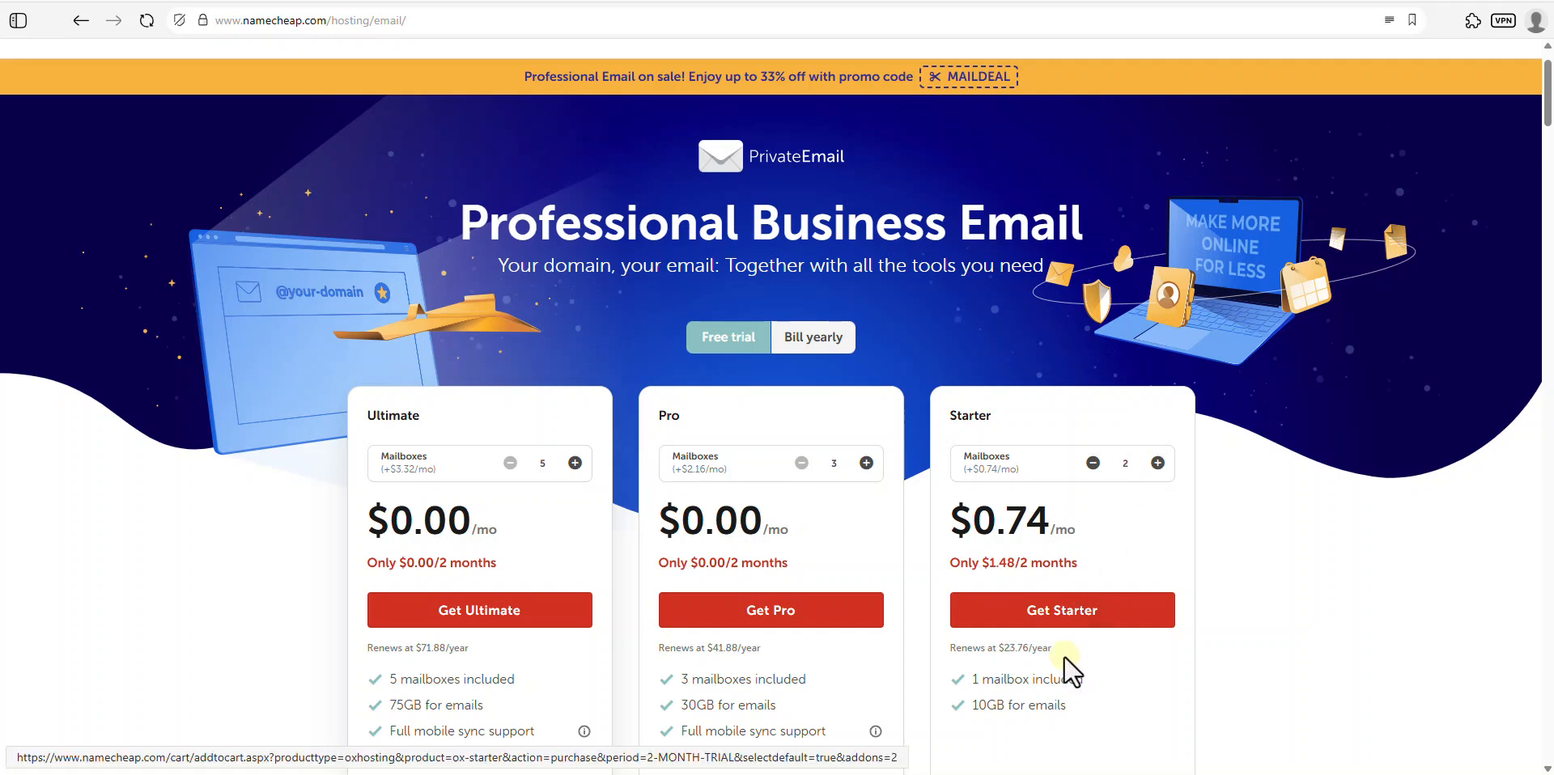
click(1157, 463)
click(1093, 464)
click(1093, 463)
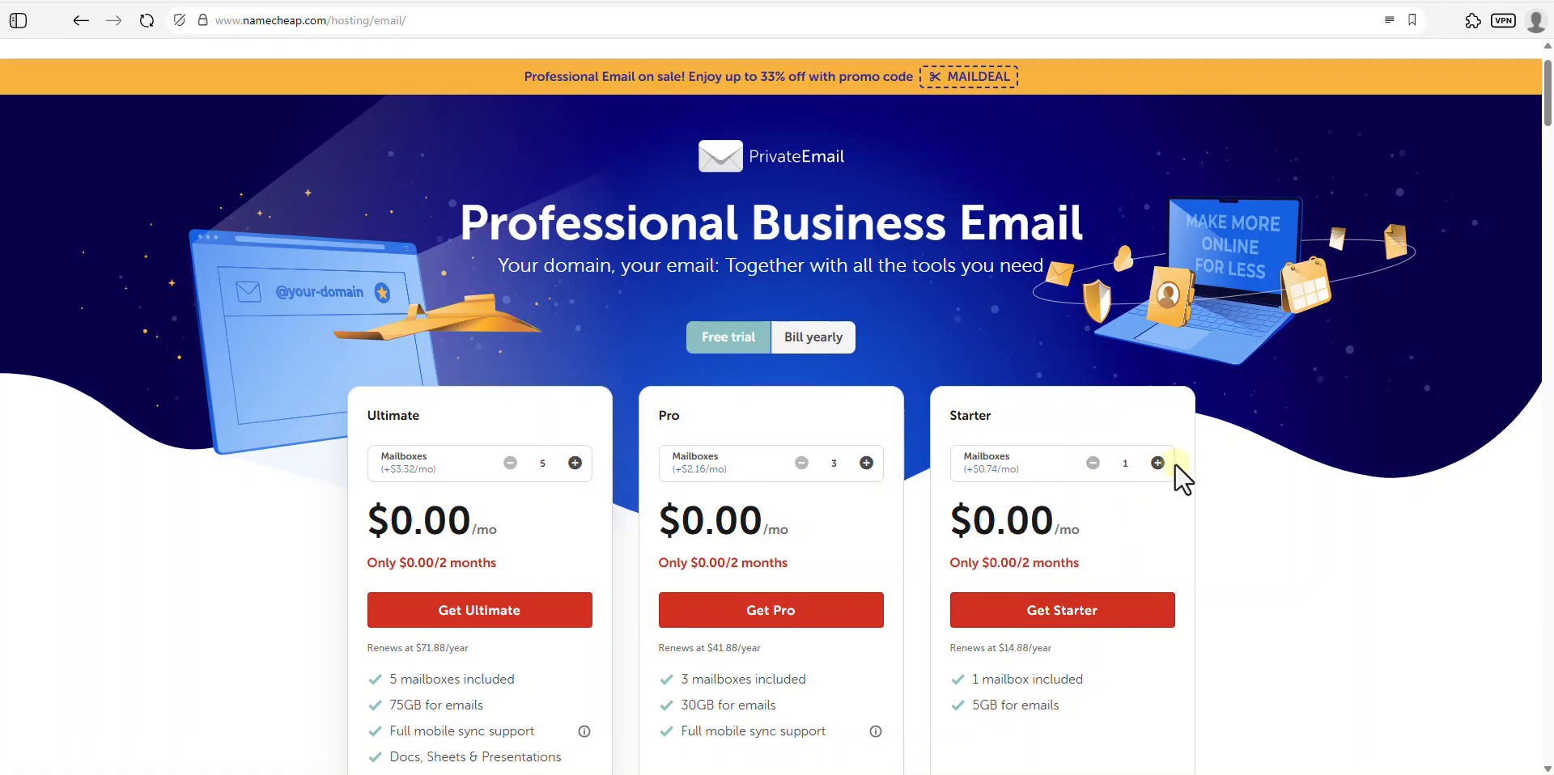
- Order the free Starter Email trial for funnelcraftacademy.com, a domain already owned at Namecheap
click(1063, 619)
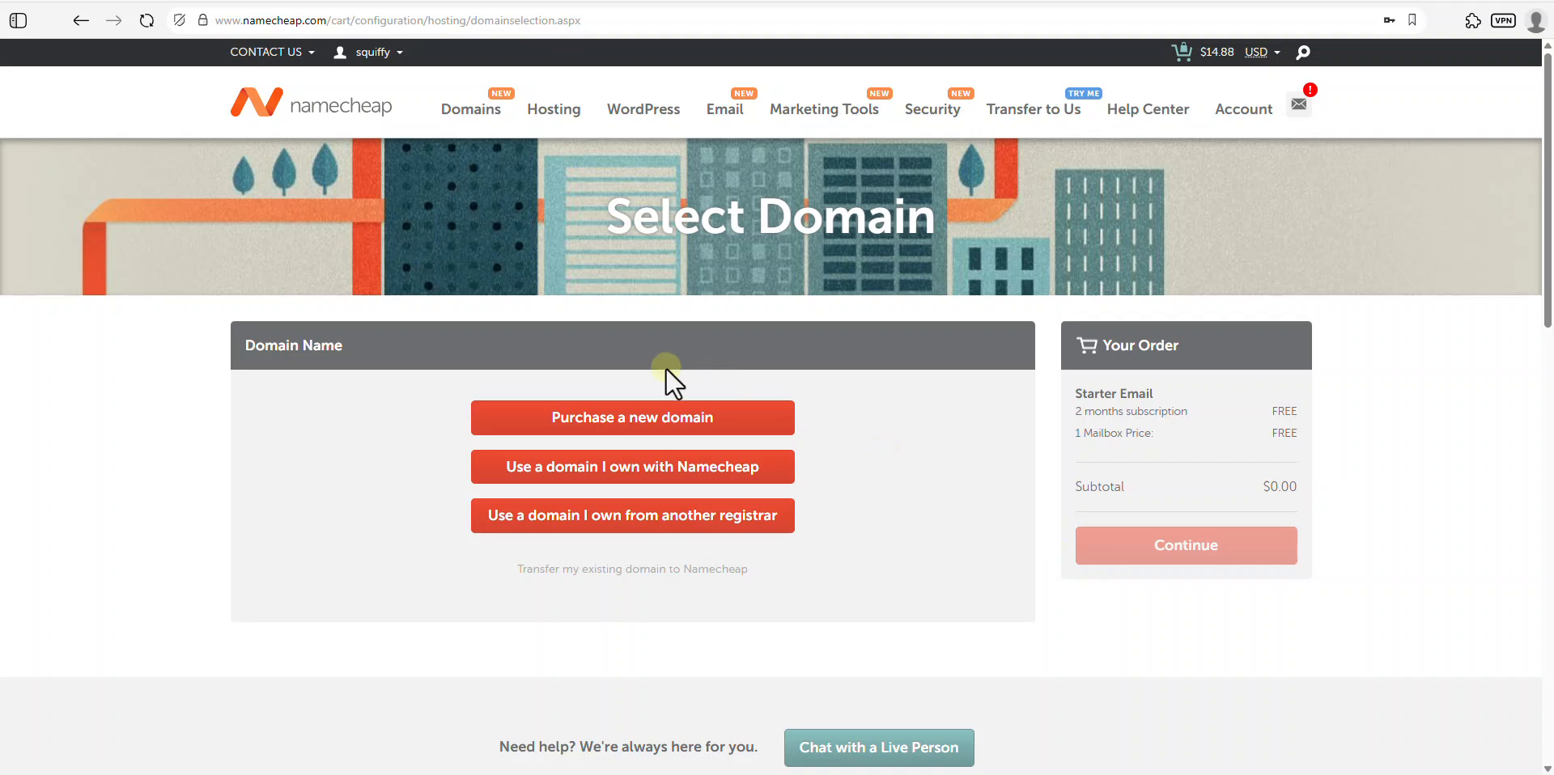
click(648, 474)
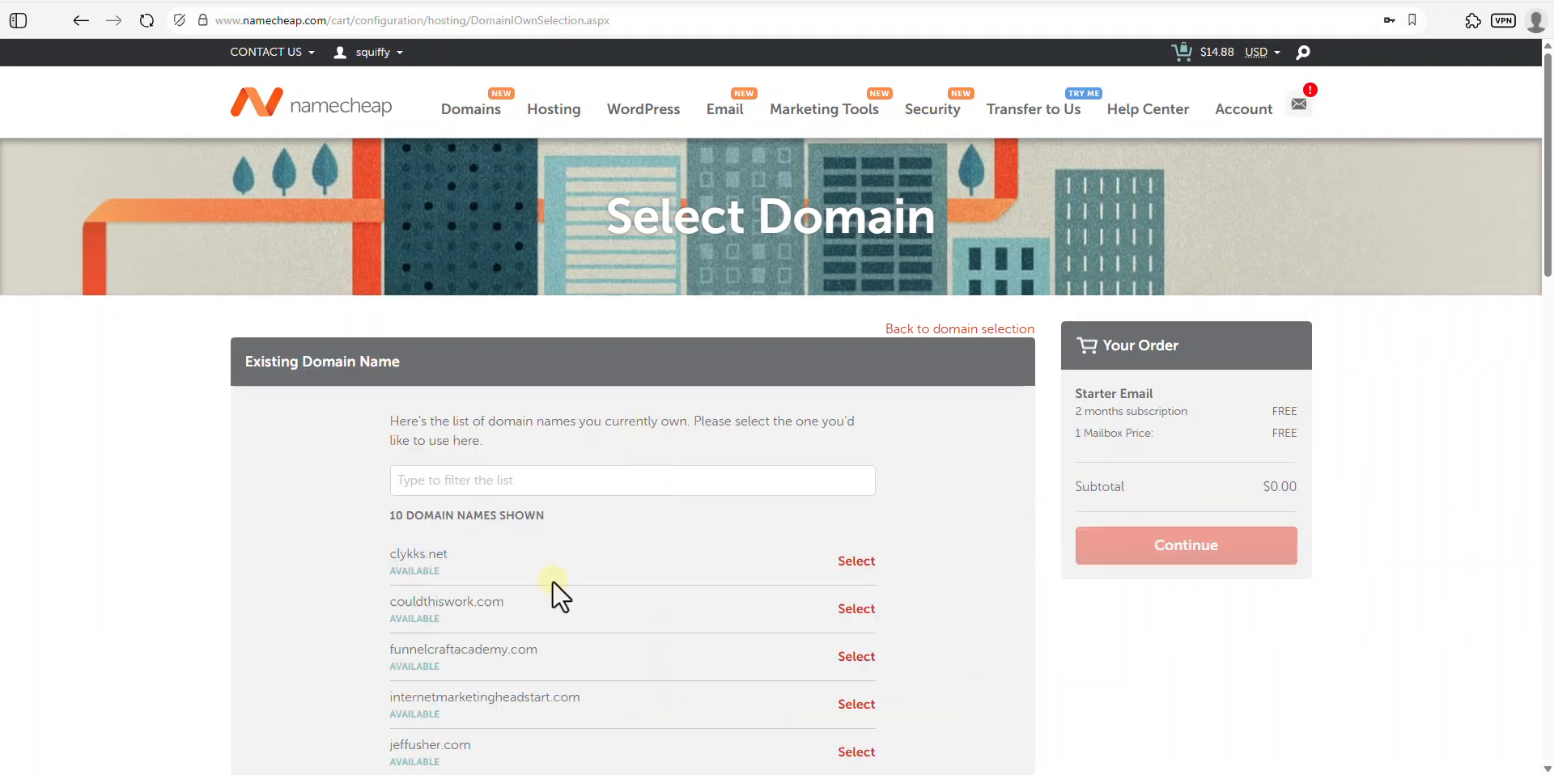
scroll(552, 604, down, 1)
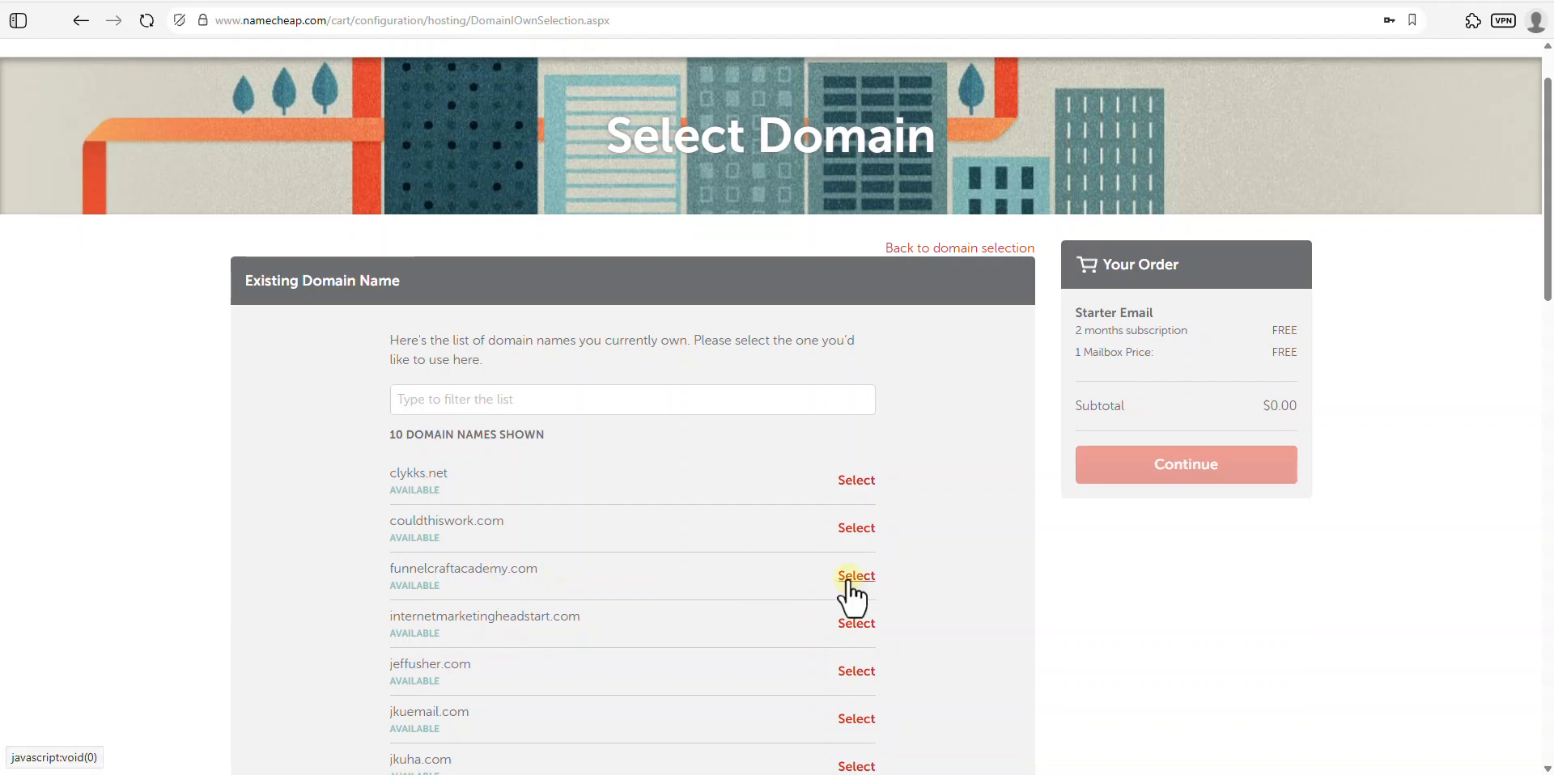
click(850, 578)
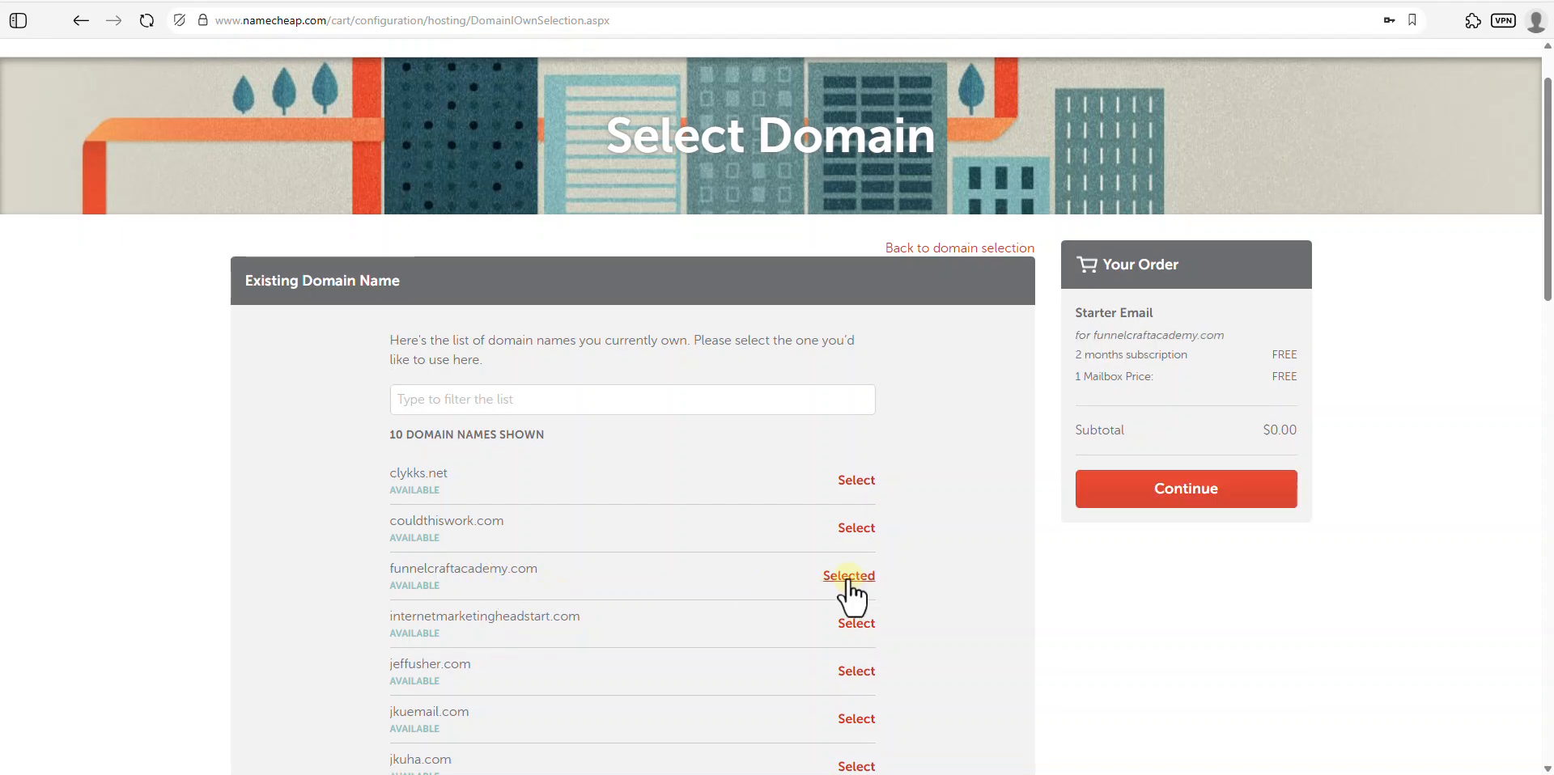
click(1174, 494)
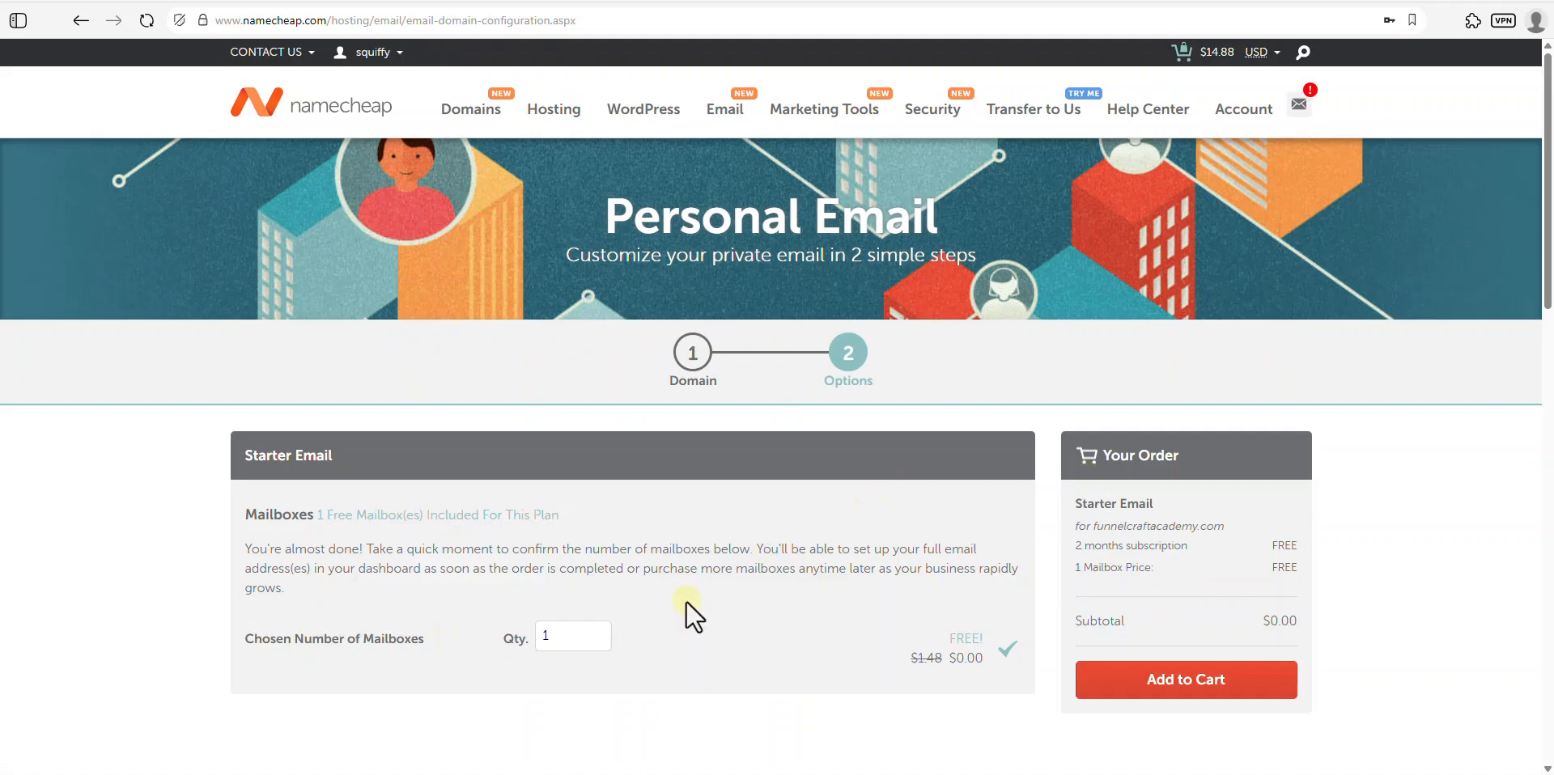
click(1180, 682)
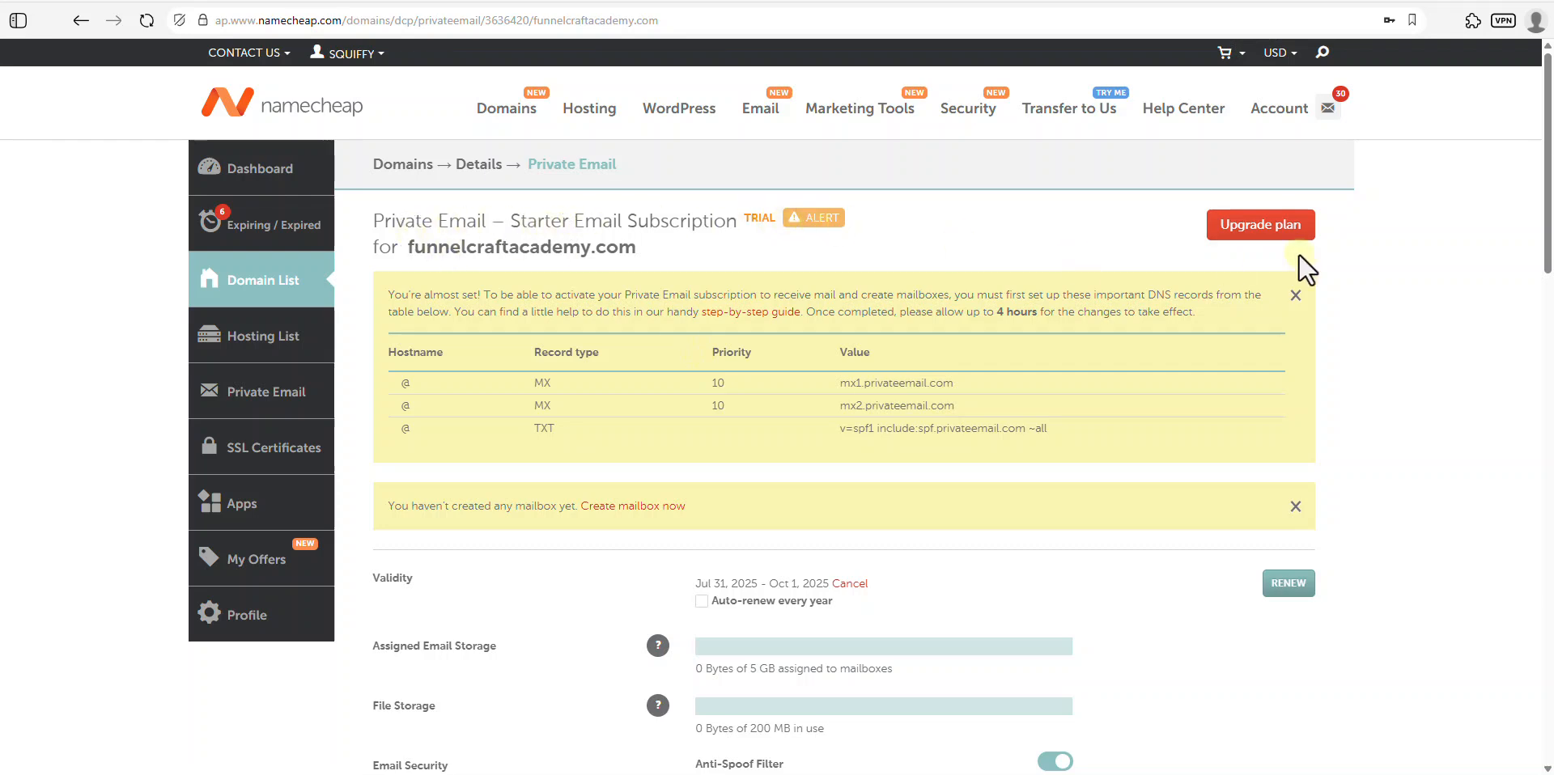
- Create the contact mailbox with its password and save it
click(1247, 230)
click(641, 508)
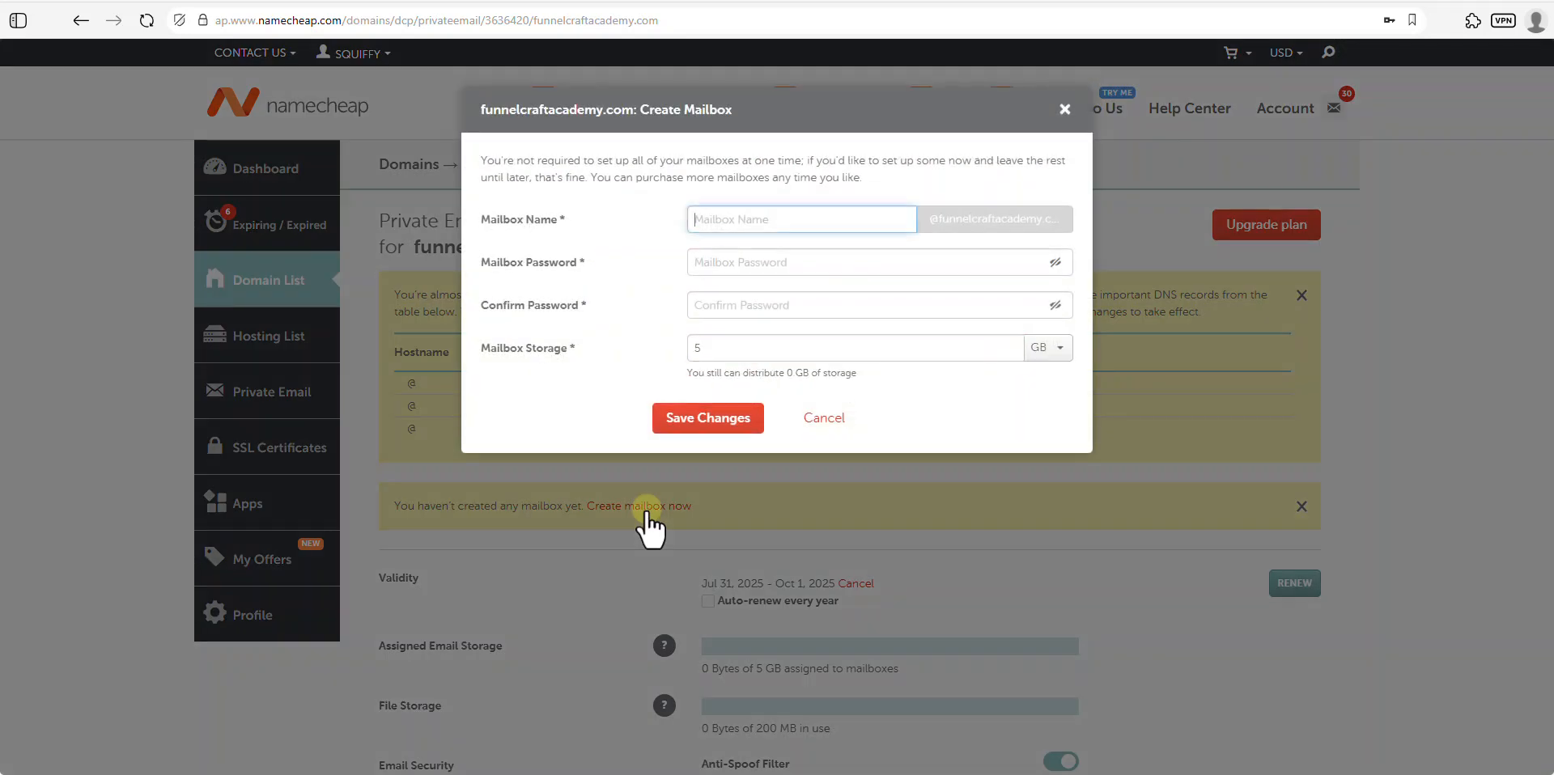
click(647, 259)
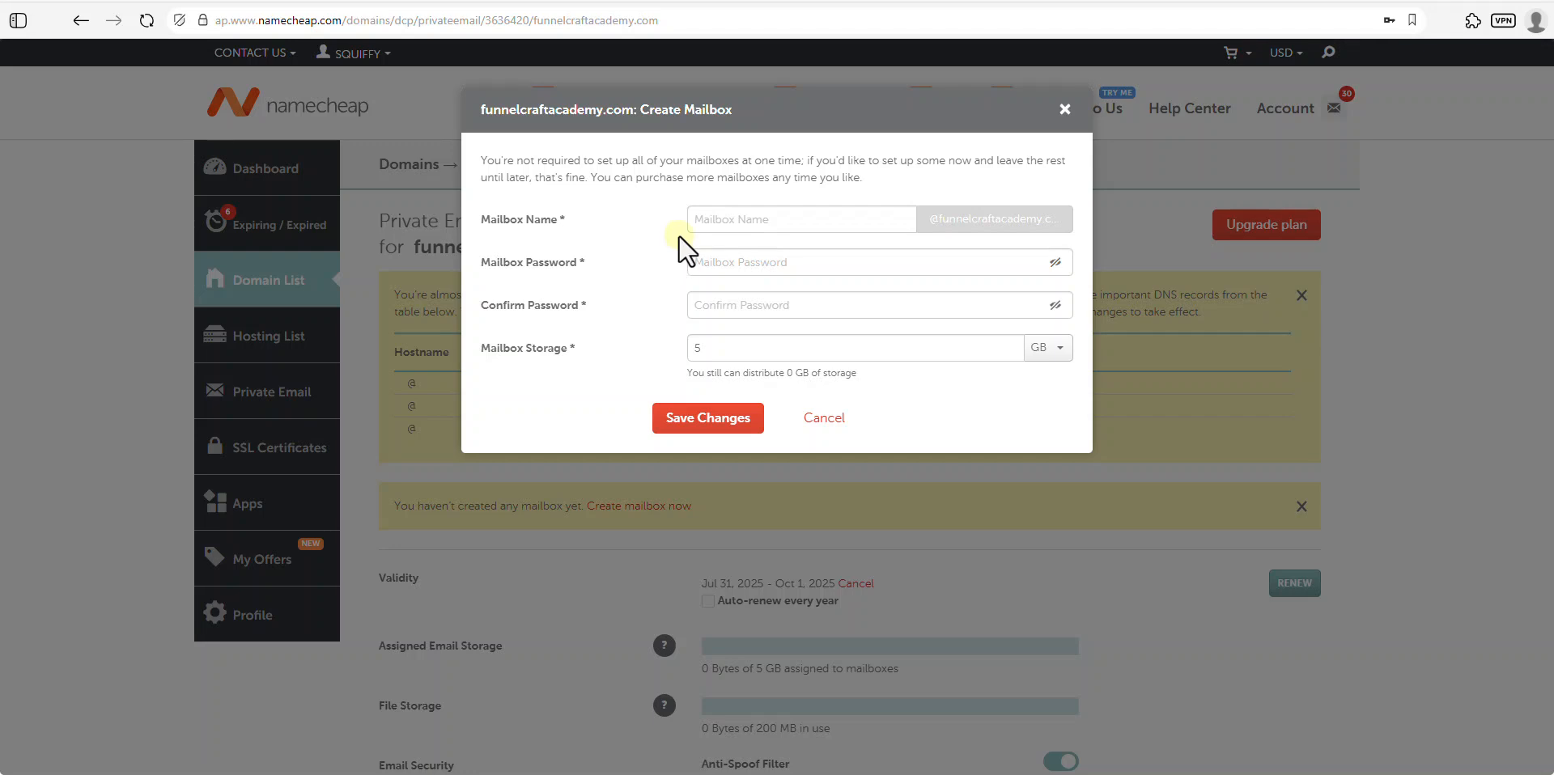
key(Tab)
text(cont)
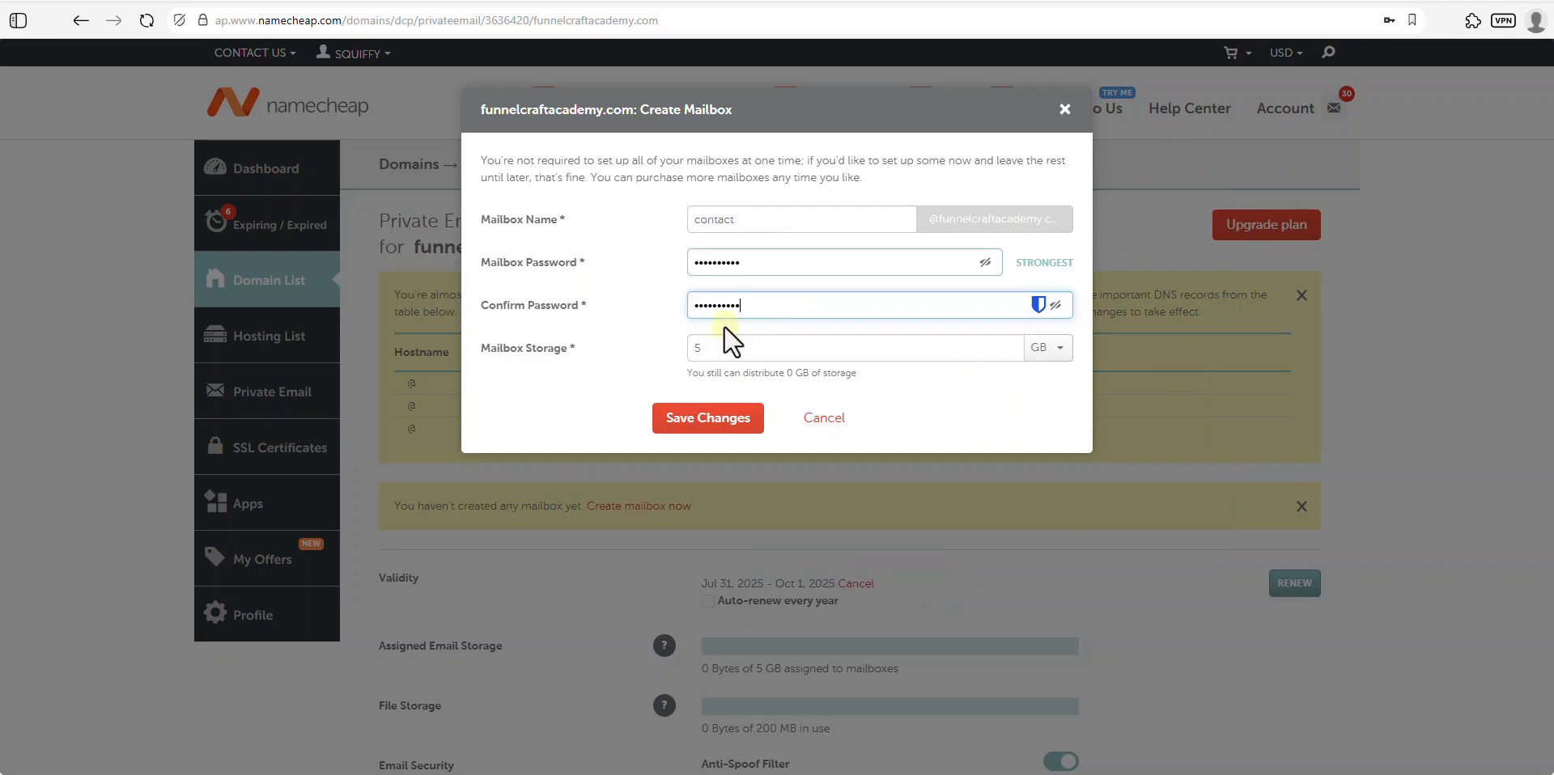
key(Tab)
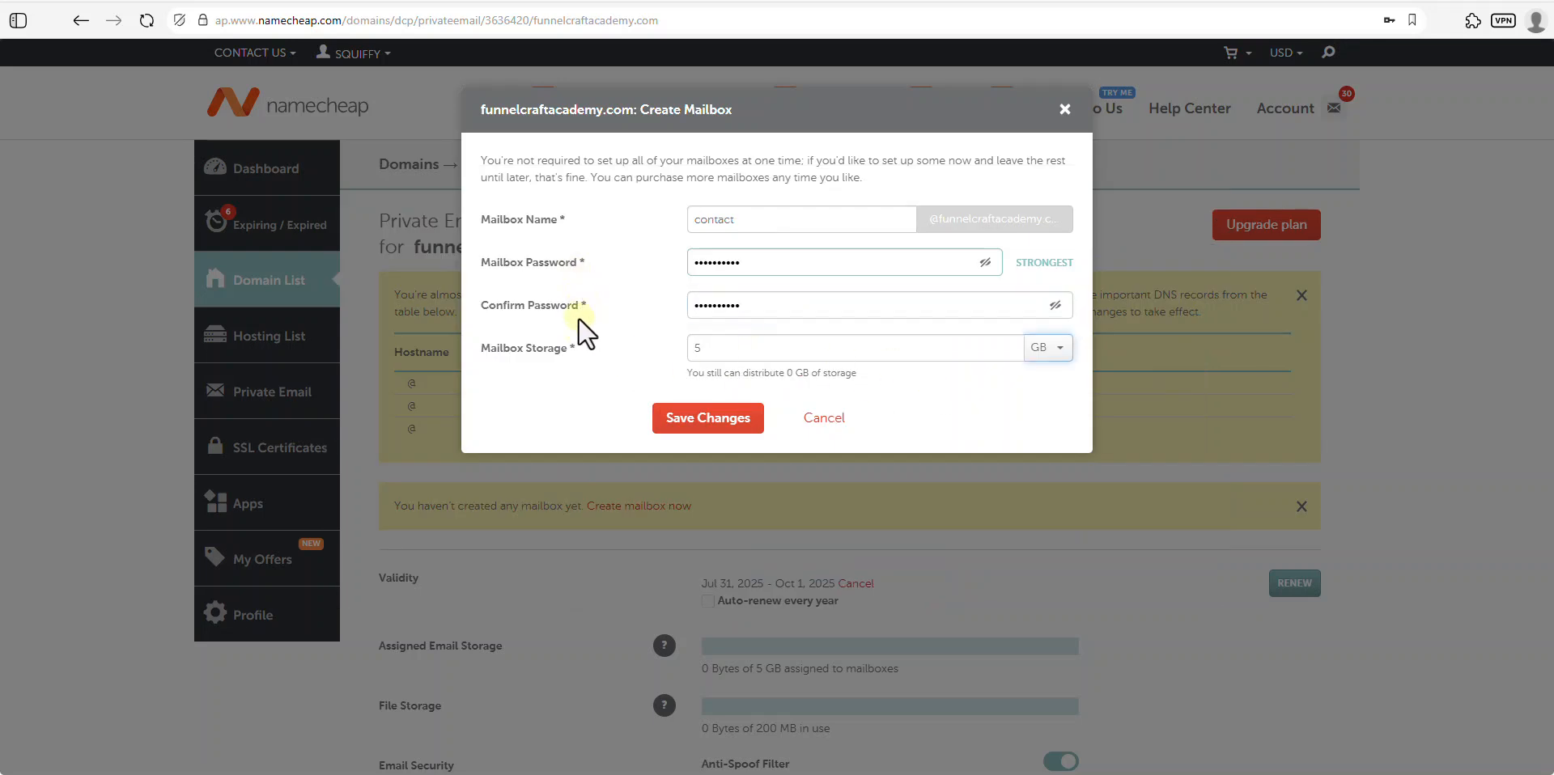
click(699, 422)
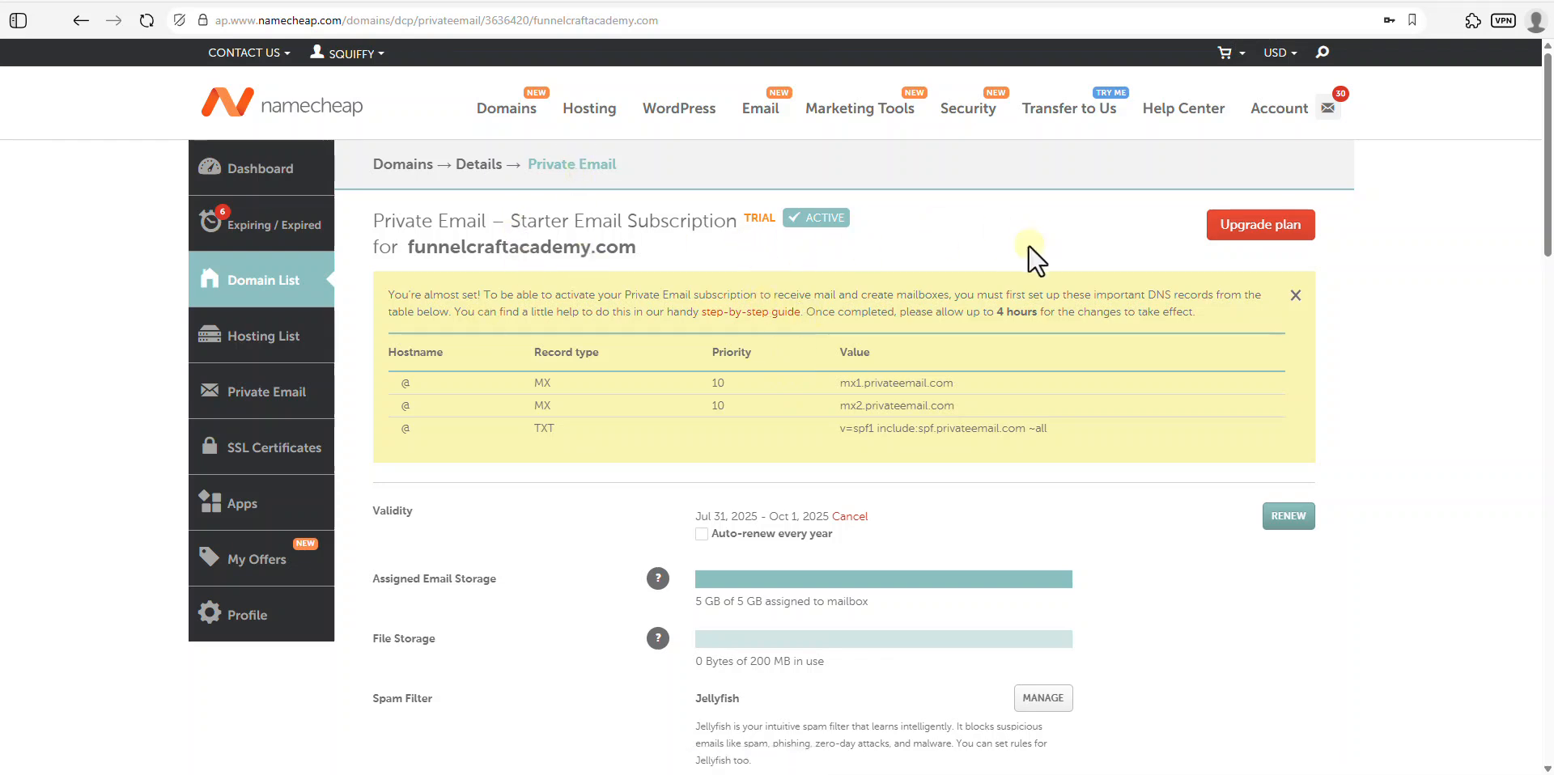
- Launch webmail for the contact mailbox from its options dropdown
scroll(905, 494, down, 5)
scroll(904, 499, down, 1)
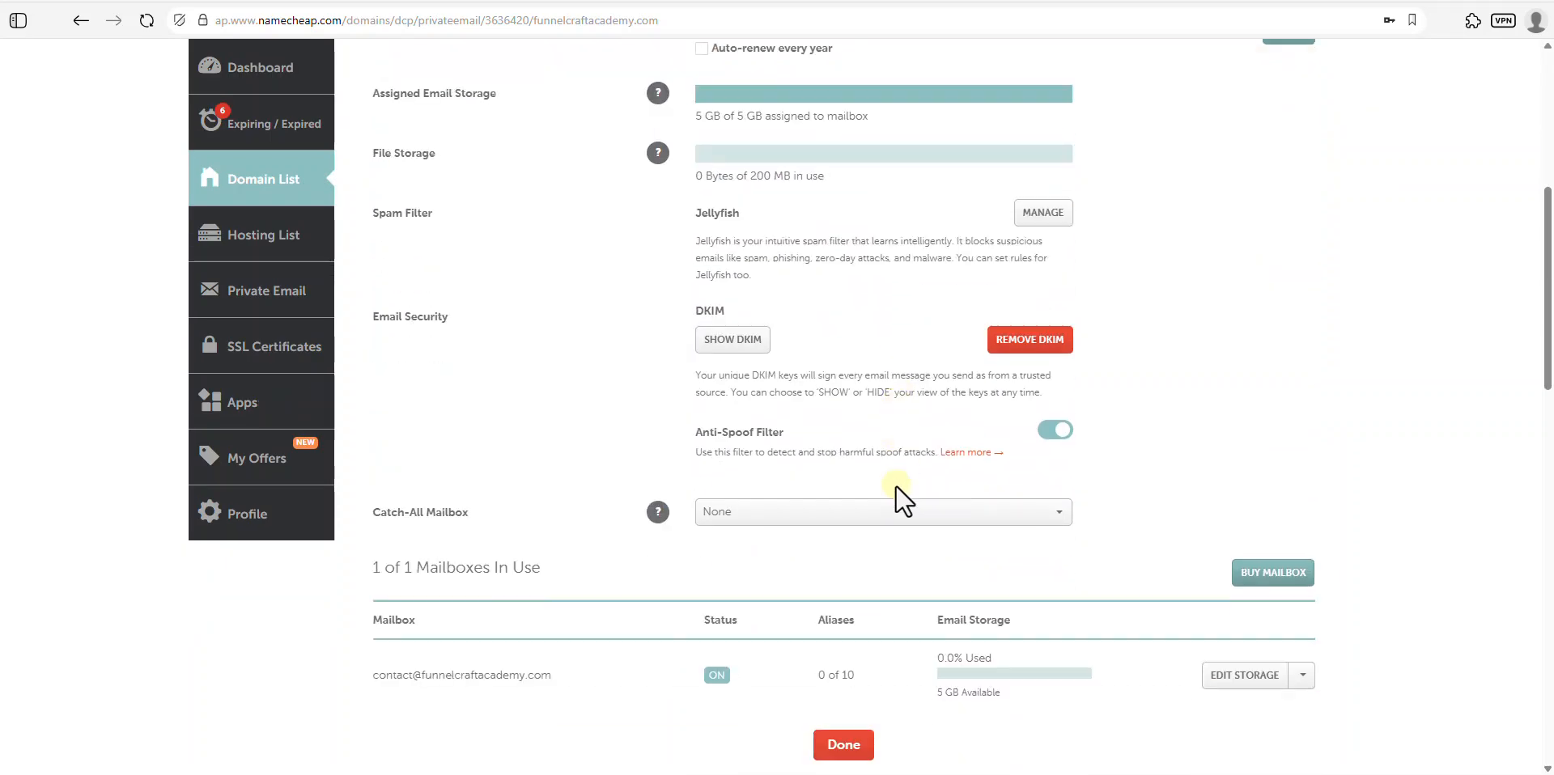
click(1303, 675)
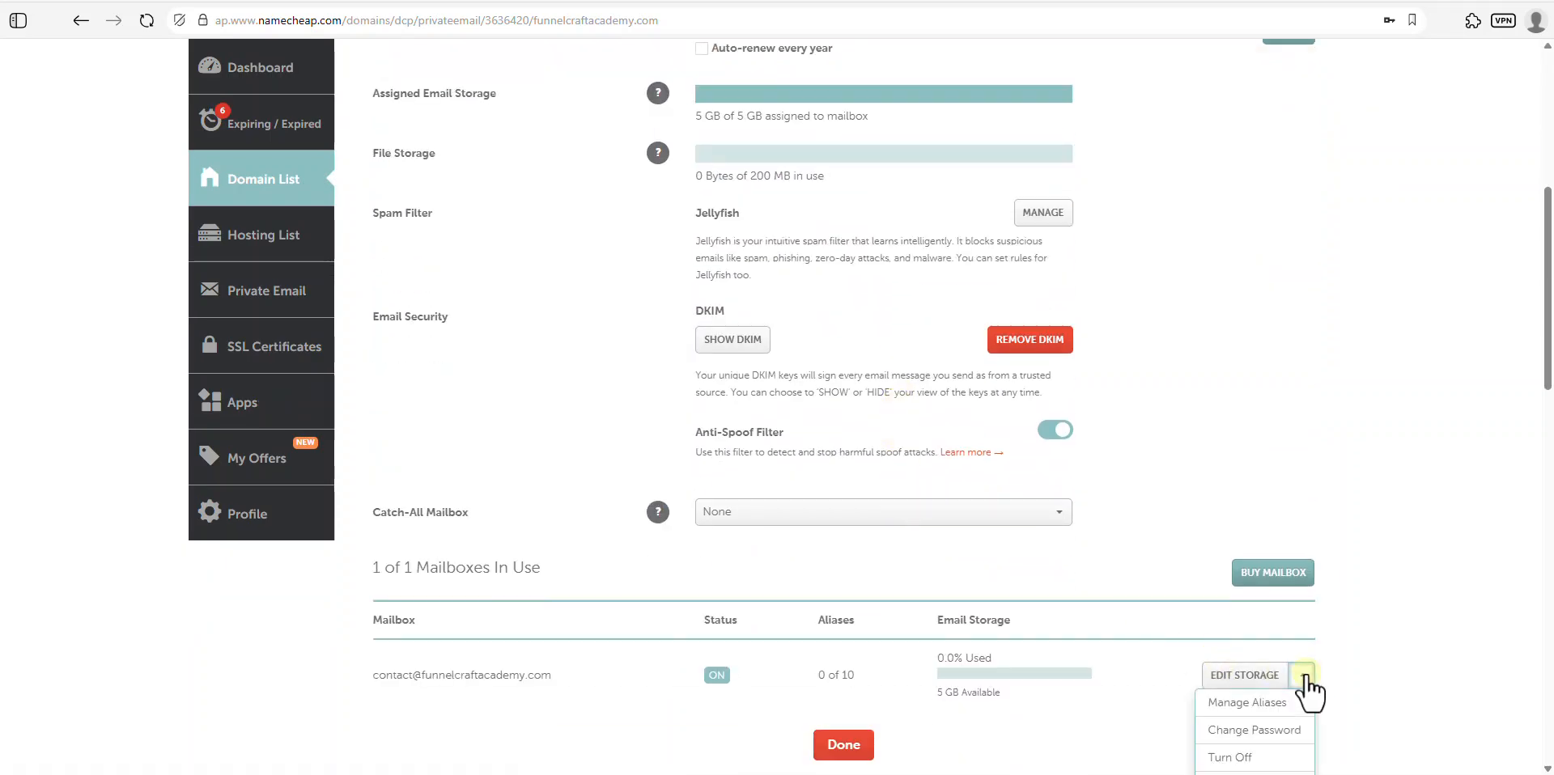
scroll(1307, 686, down, 2)
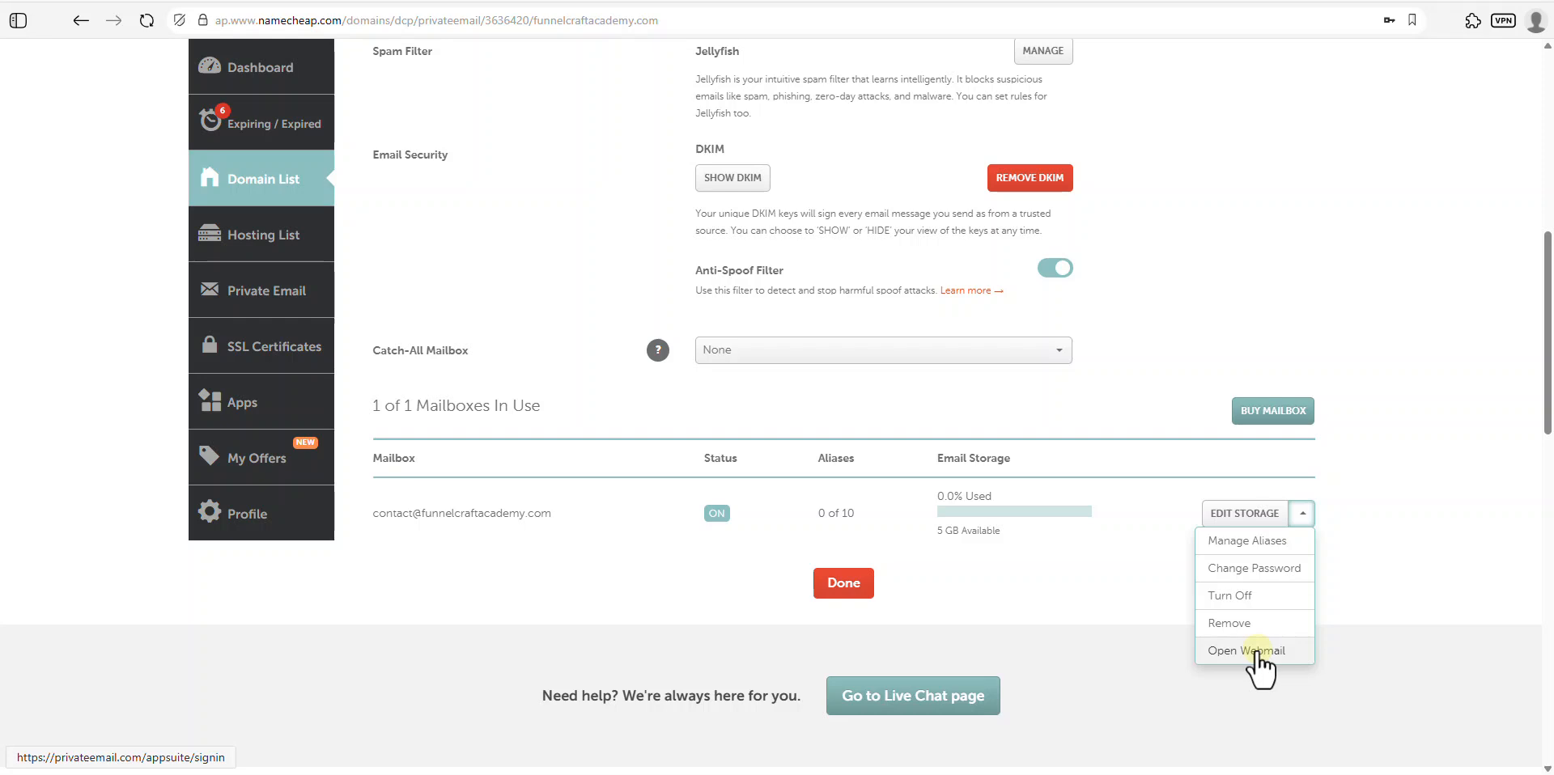
click(1255, 653)
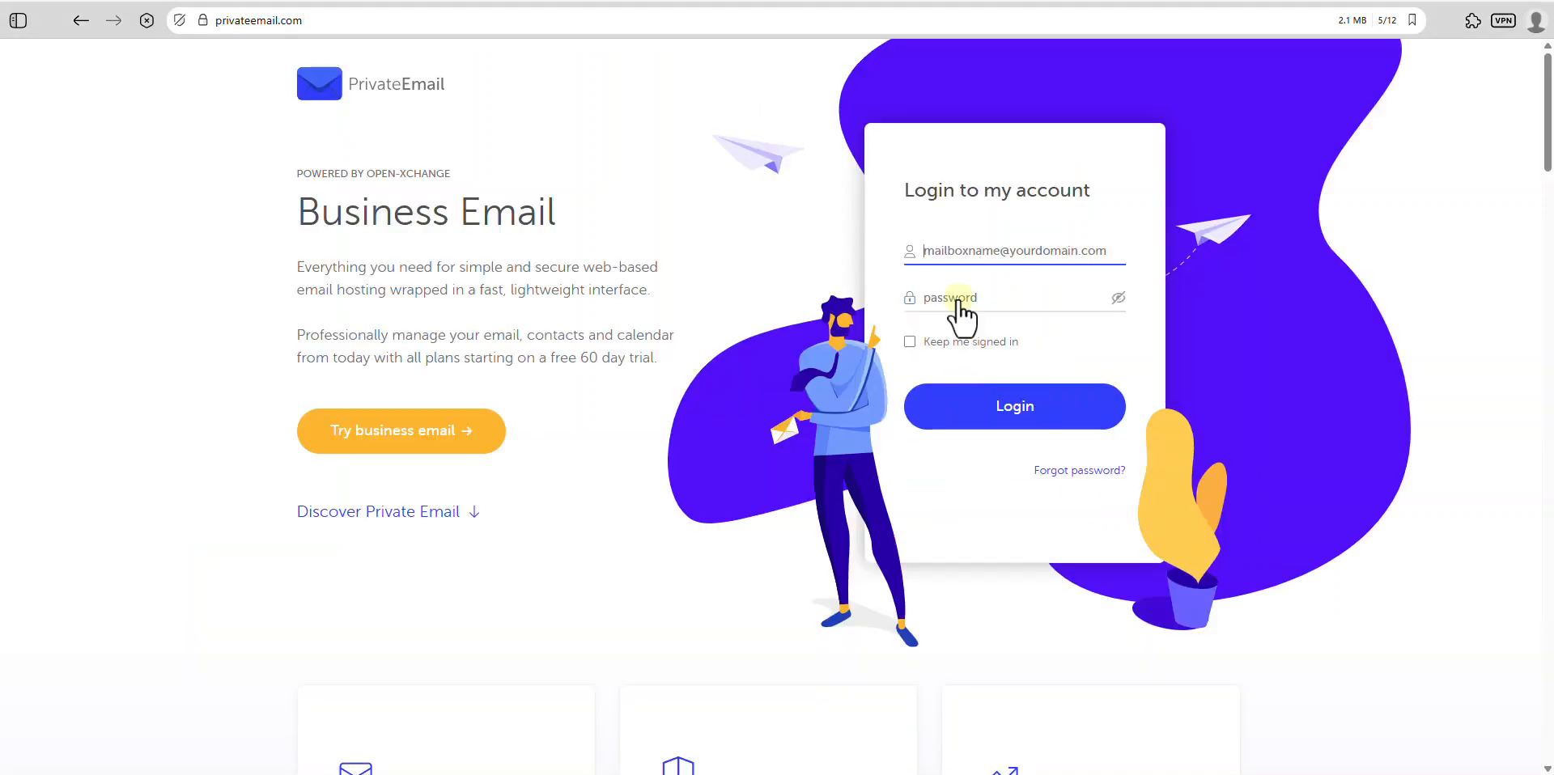
click(994, 249)
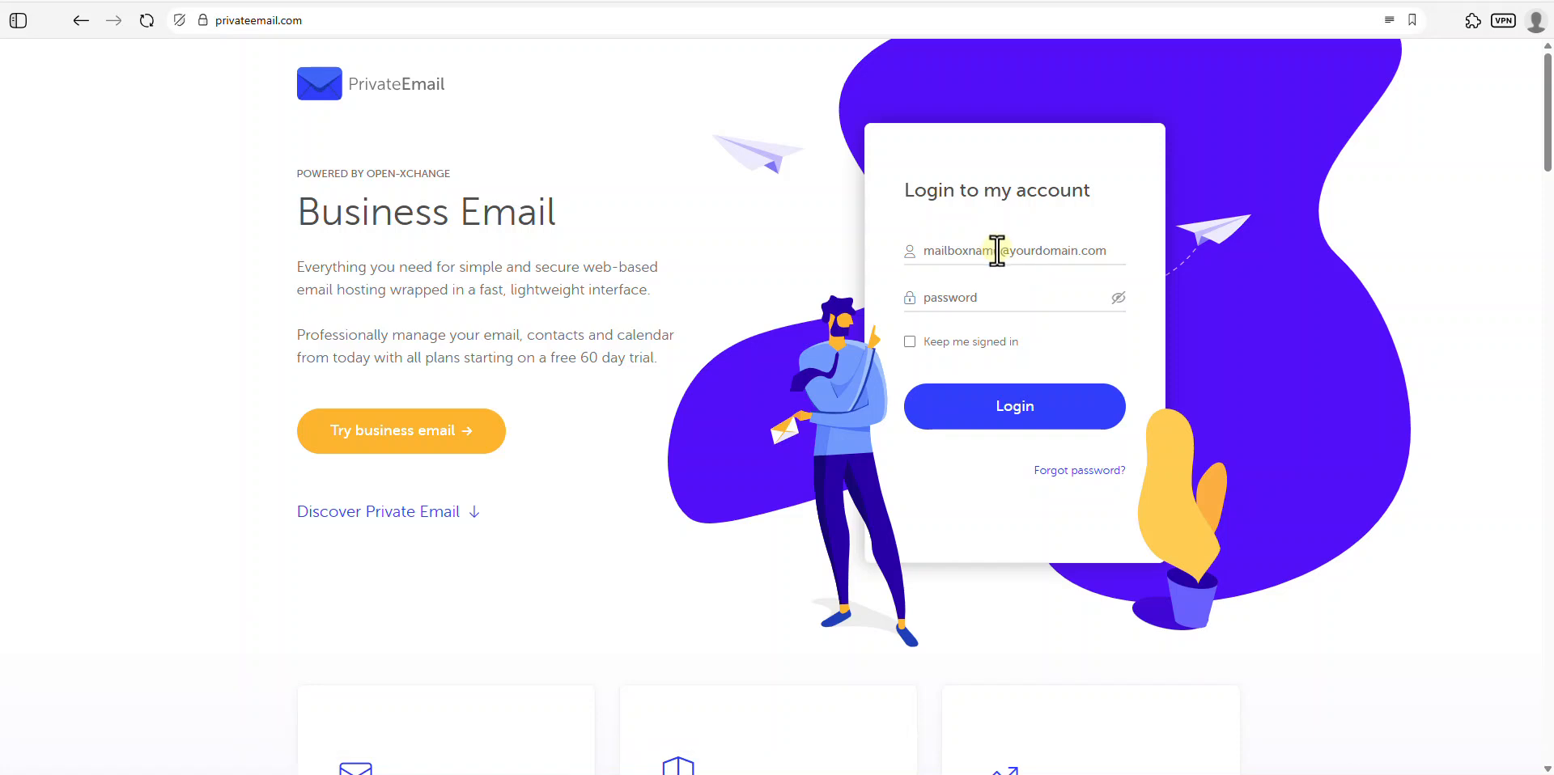
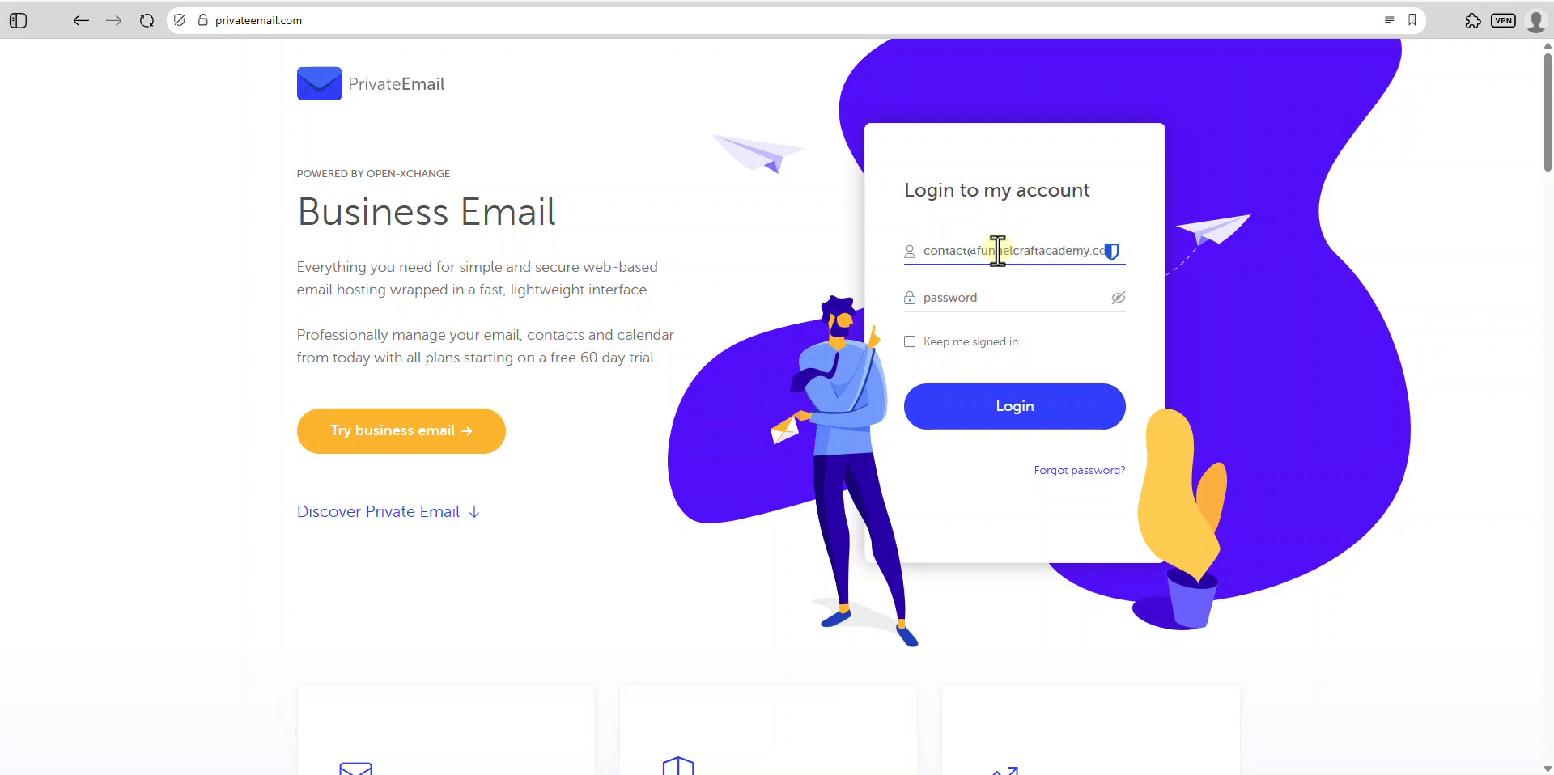
click(994, 296)
click(1037, 417)
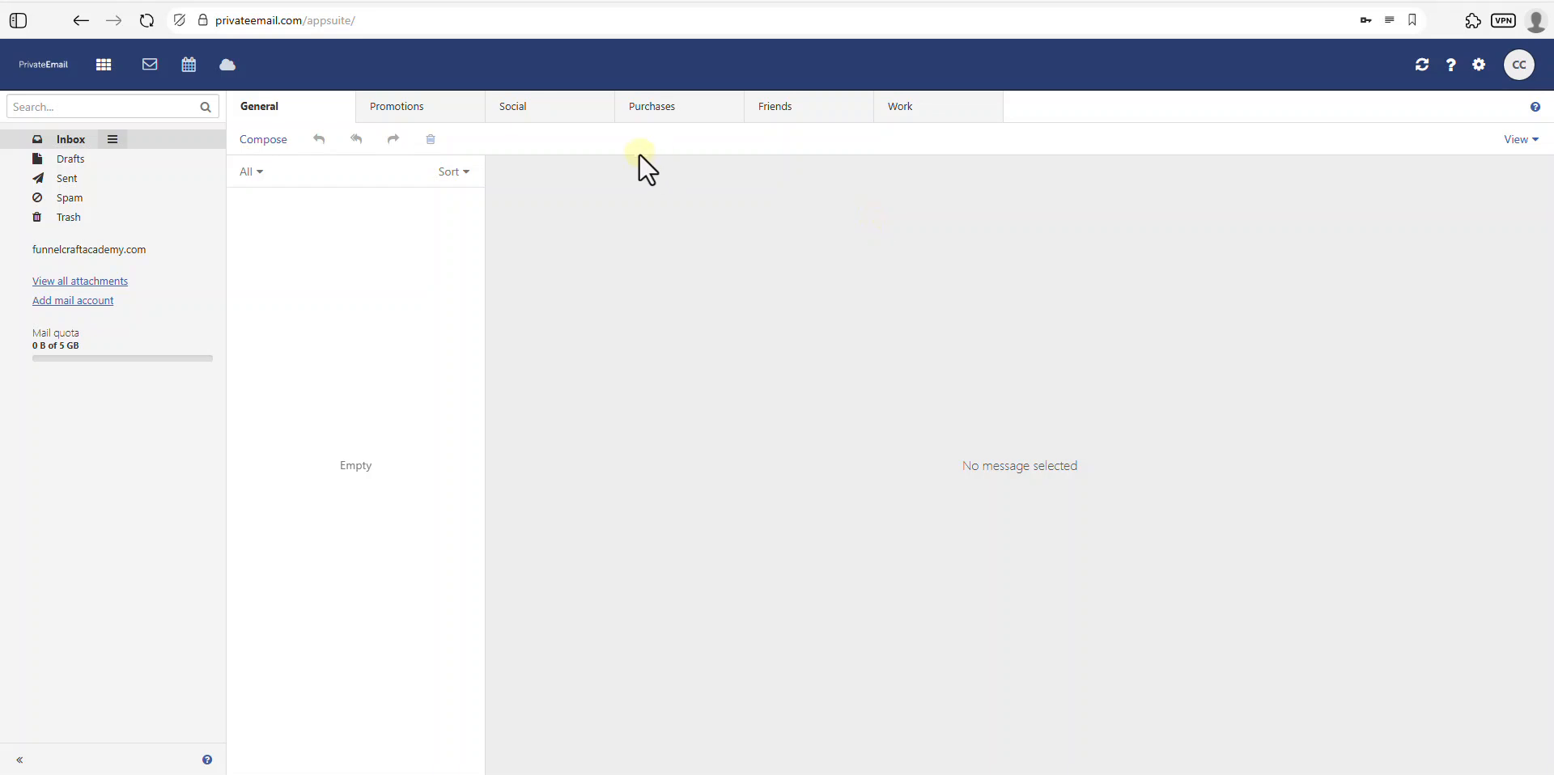
click(100, 6)
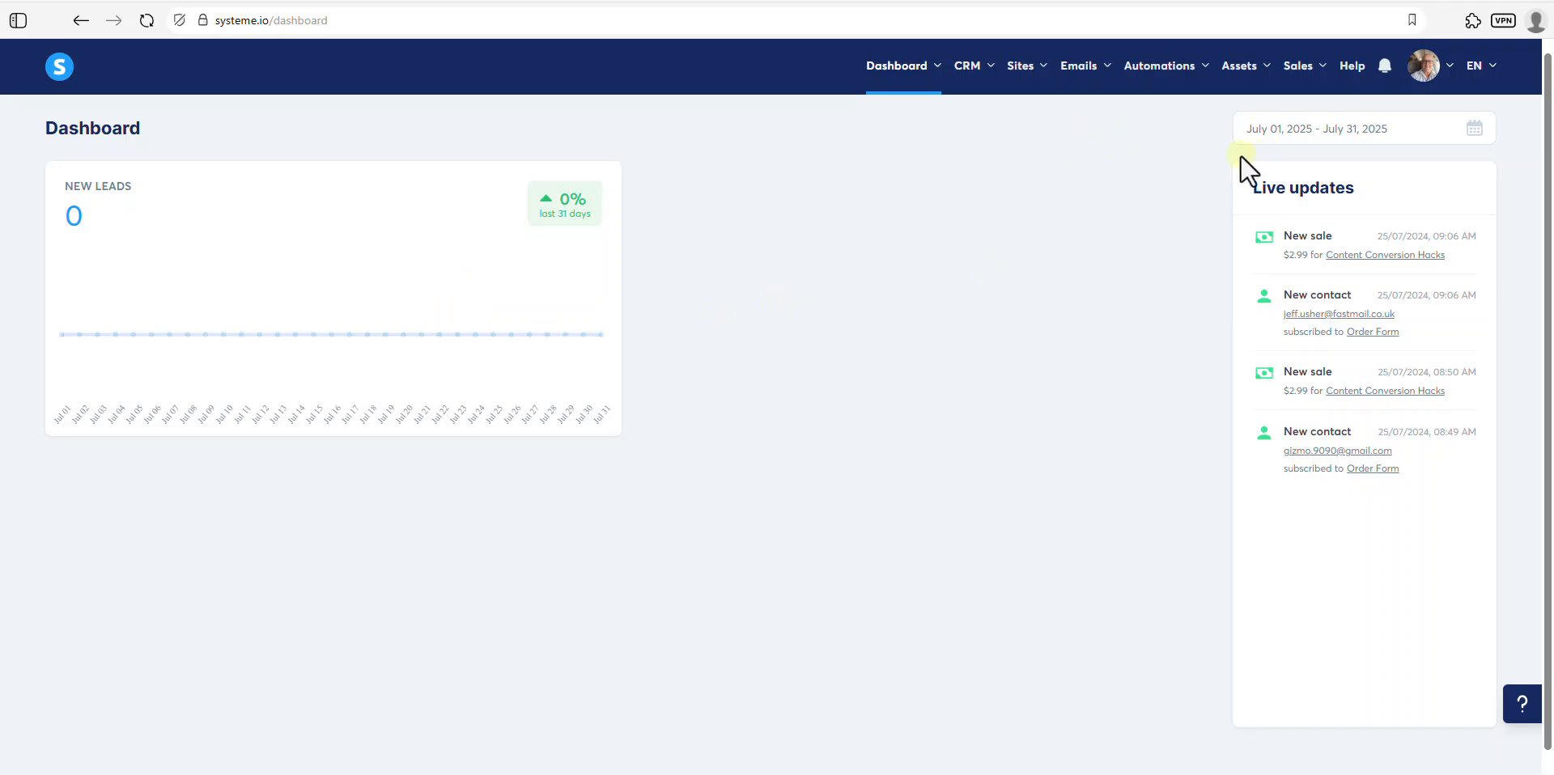
- Go to systeme.io Settings > Emails to view verified domains and sender addresses
click(1421, 68)
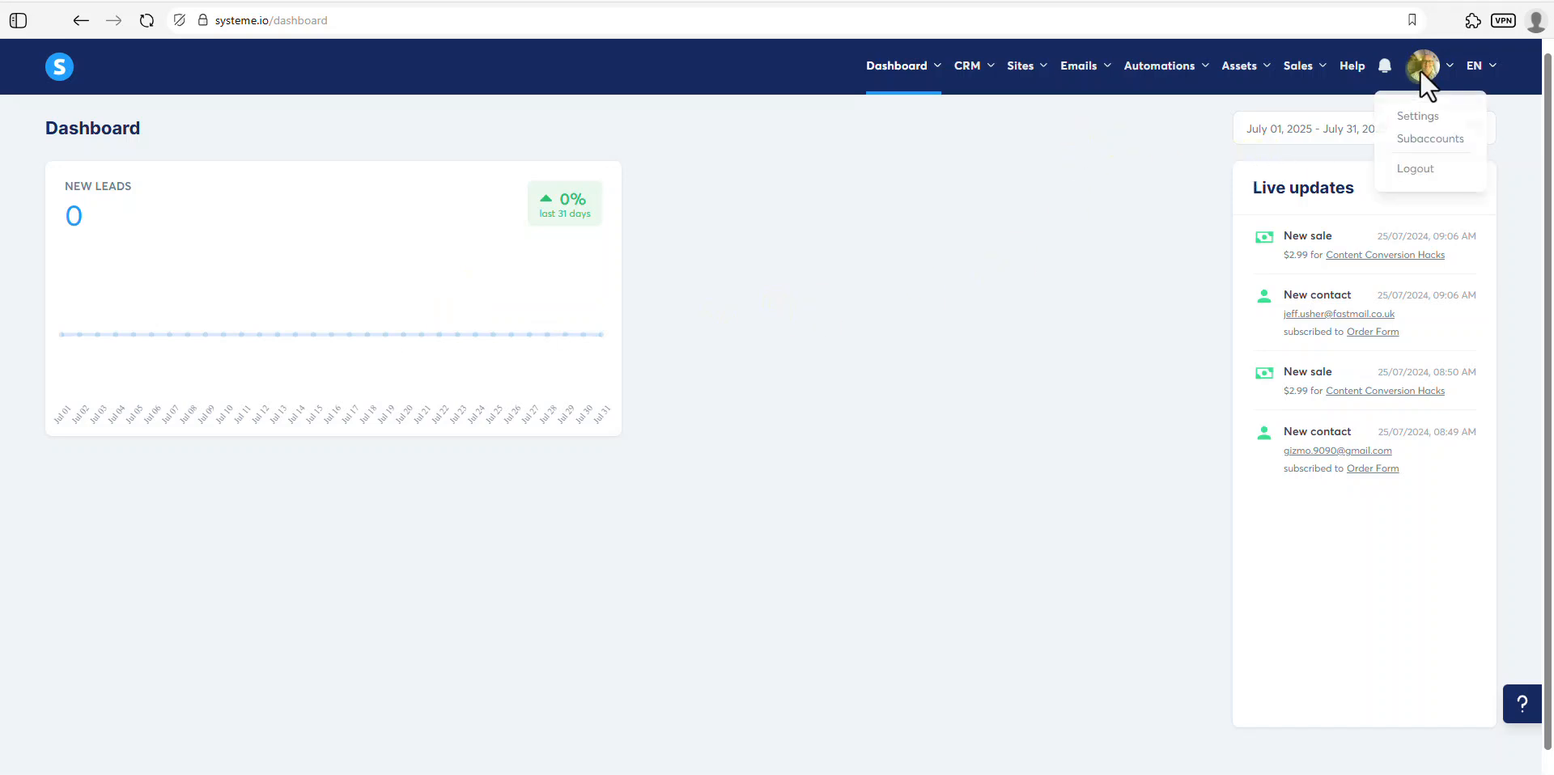
click(1415, 118)
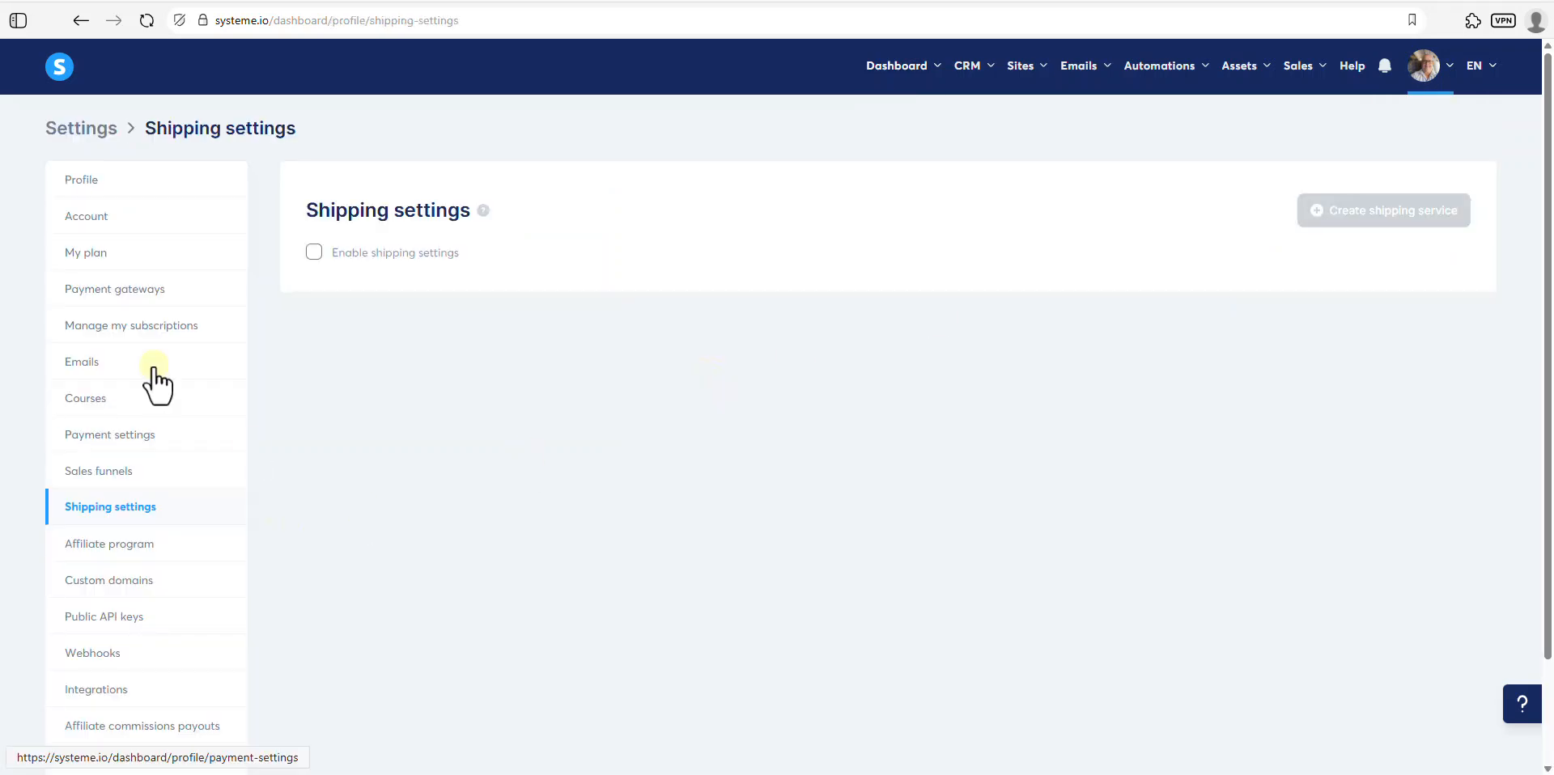
click(79, 371)
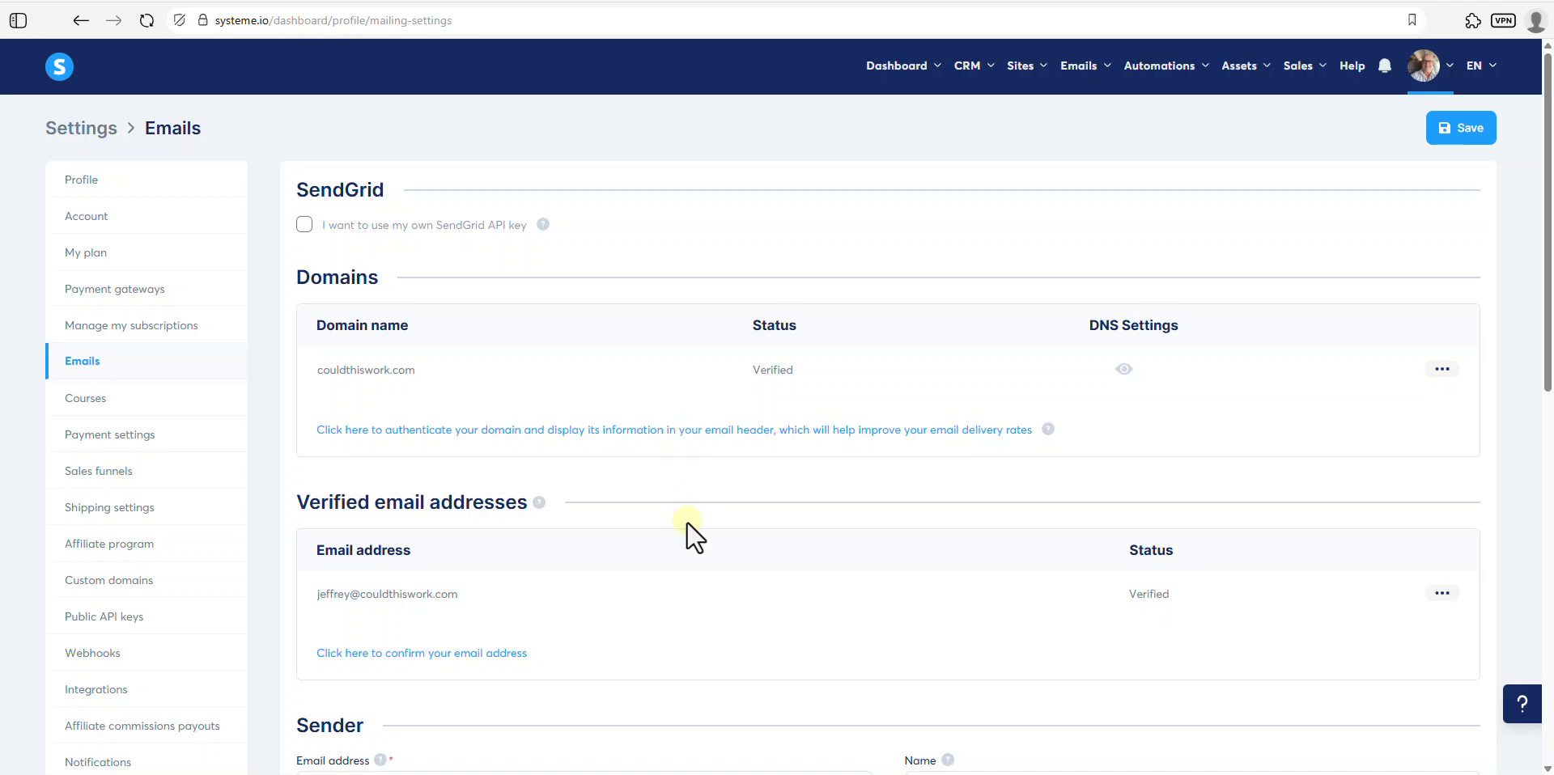
scroll(686, 530, down, 1)
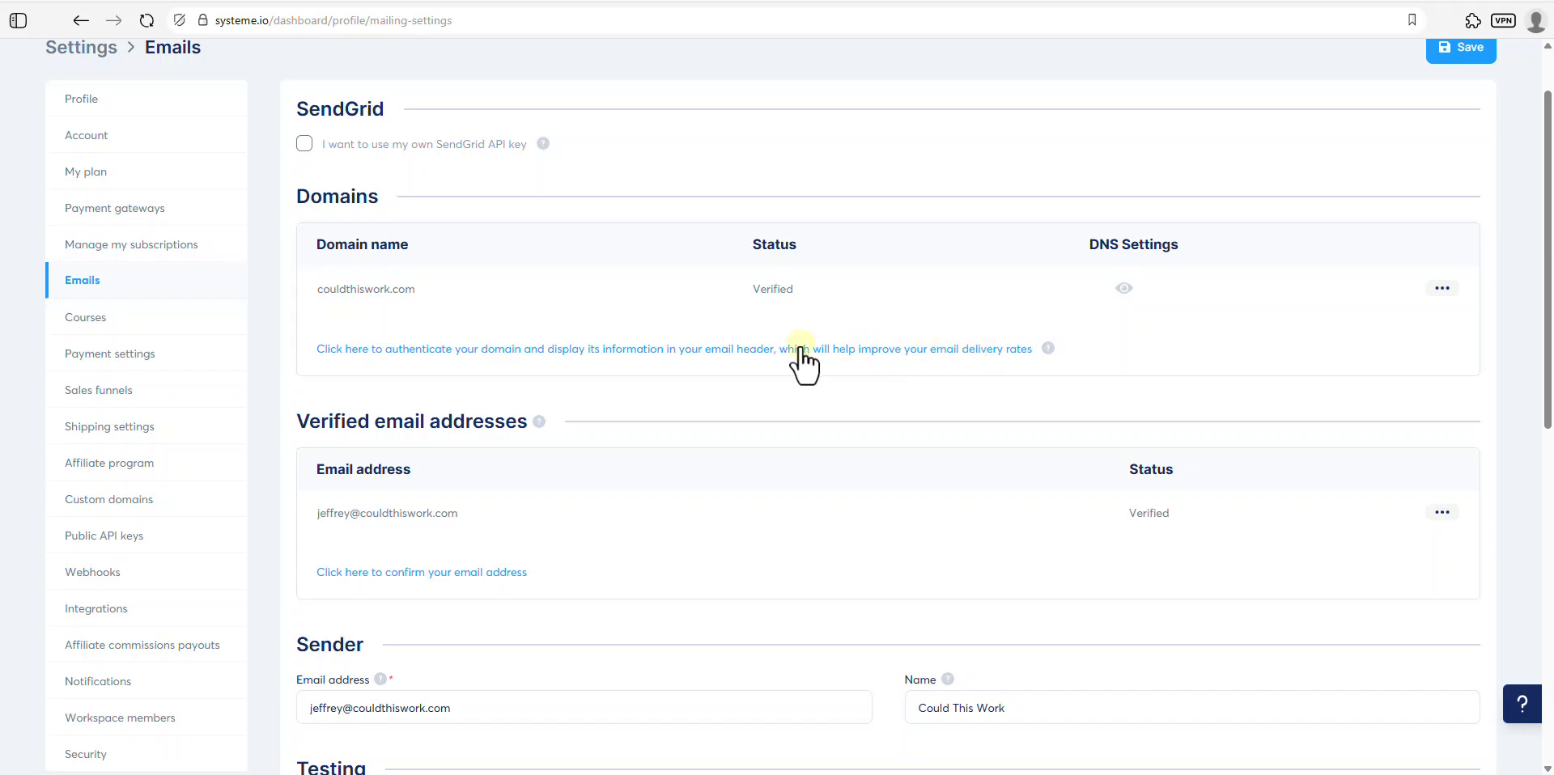
- Submit funnelcraftacademy.com for domain authentication in systeme.io, then go back to Namecheap
click(764, 354)
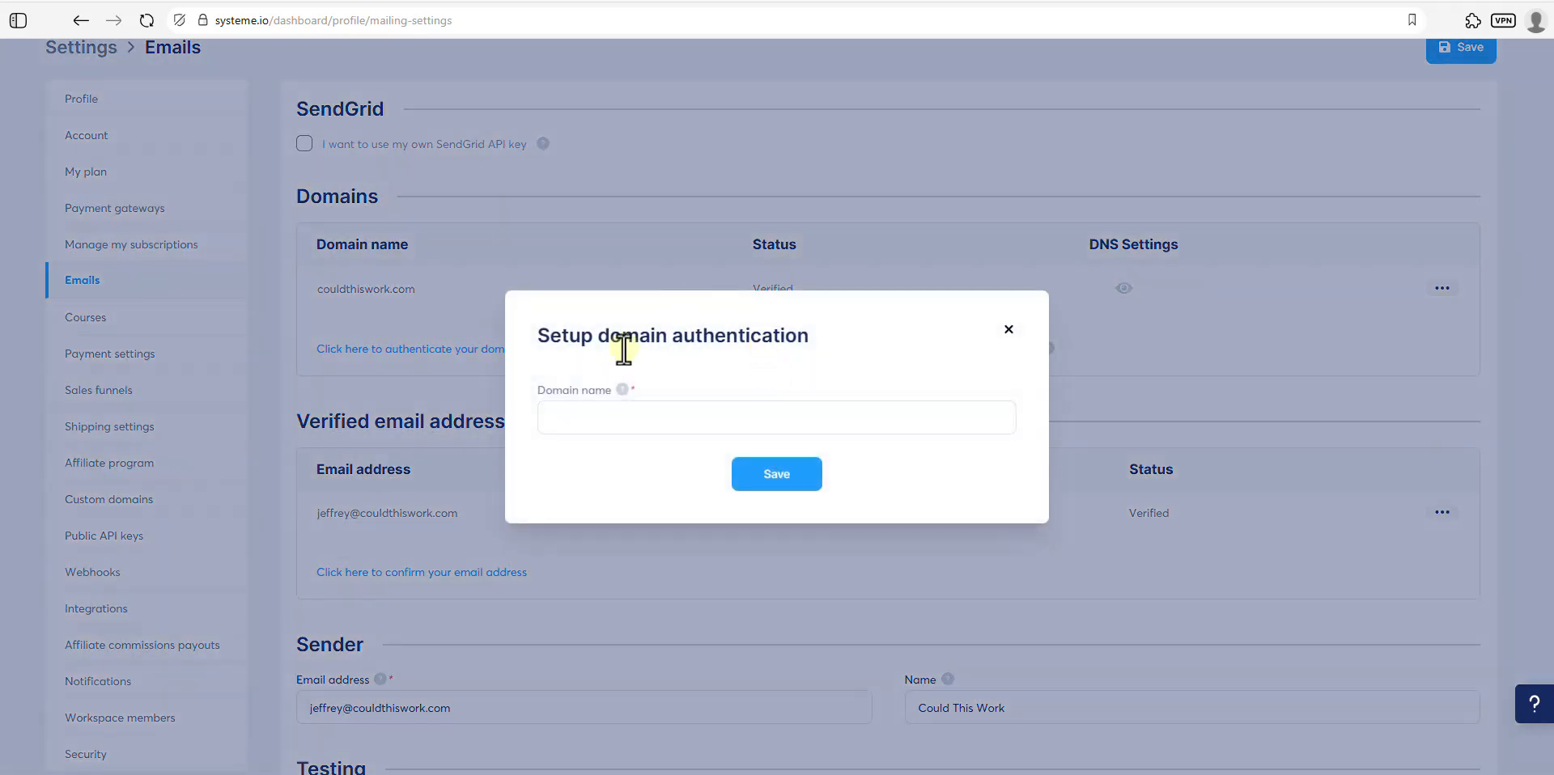
click(585, 420)
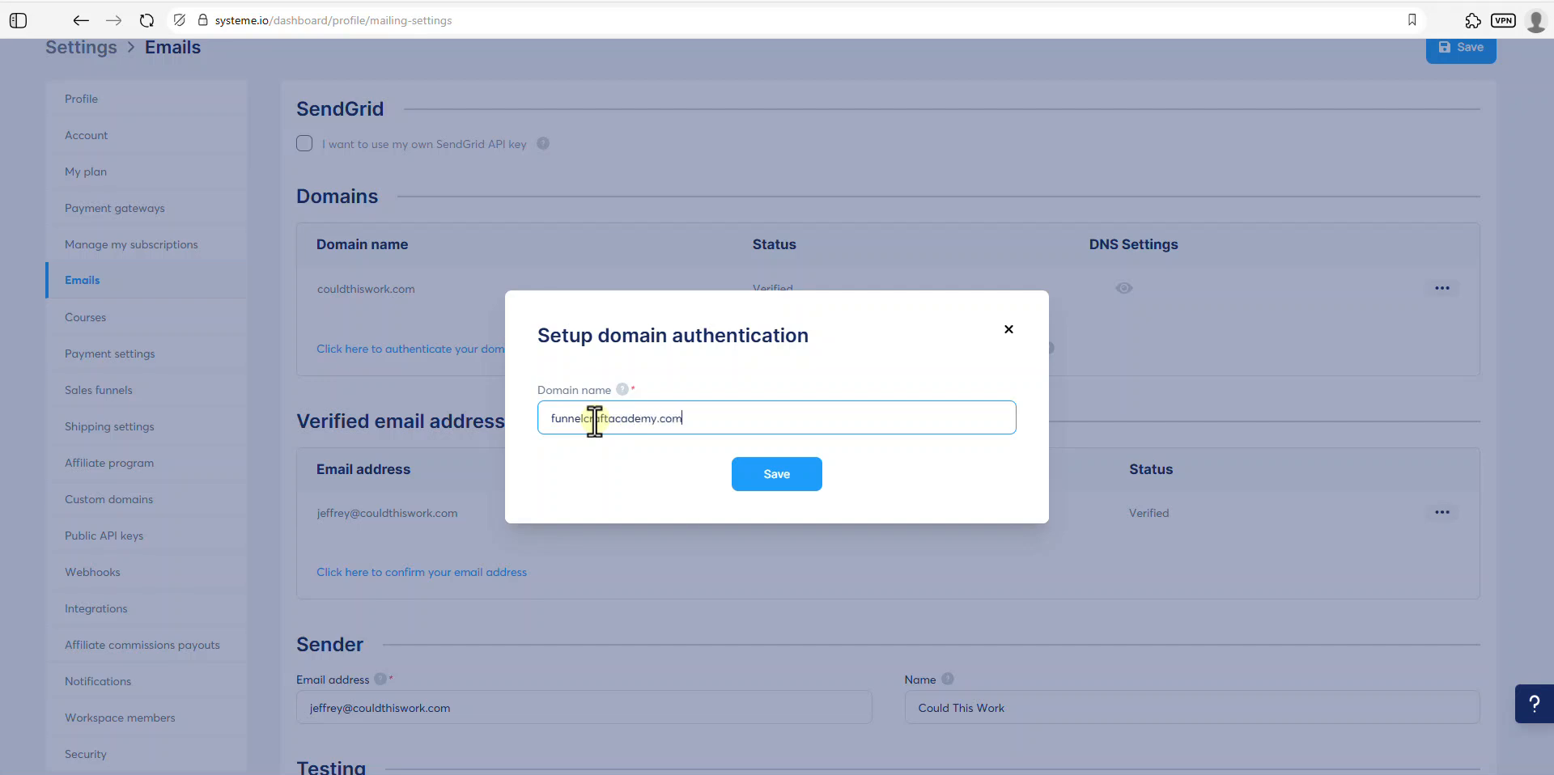
click(772, 476)
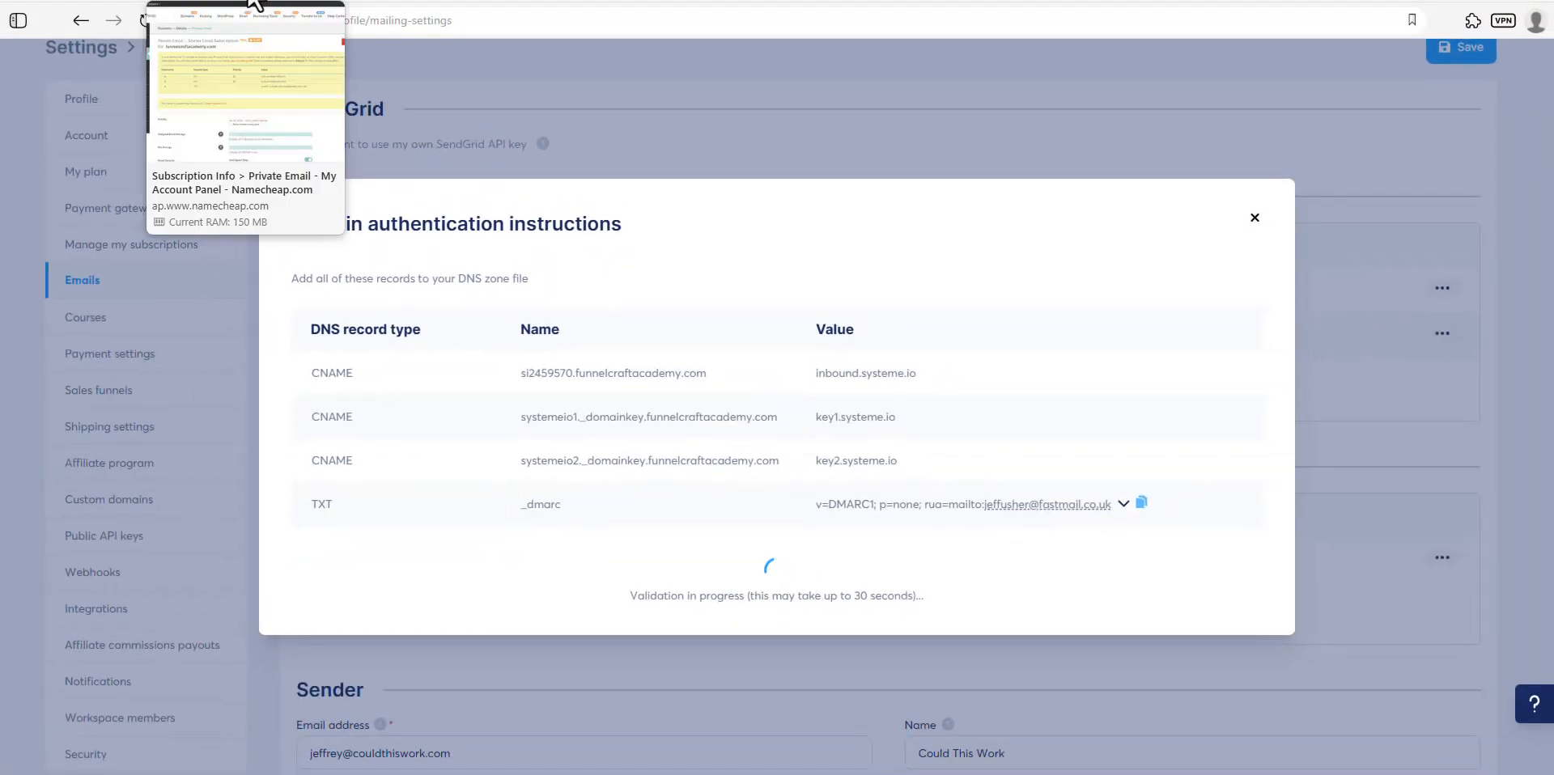
click(251, 2)
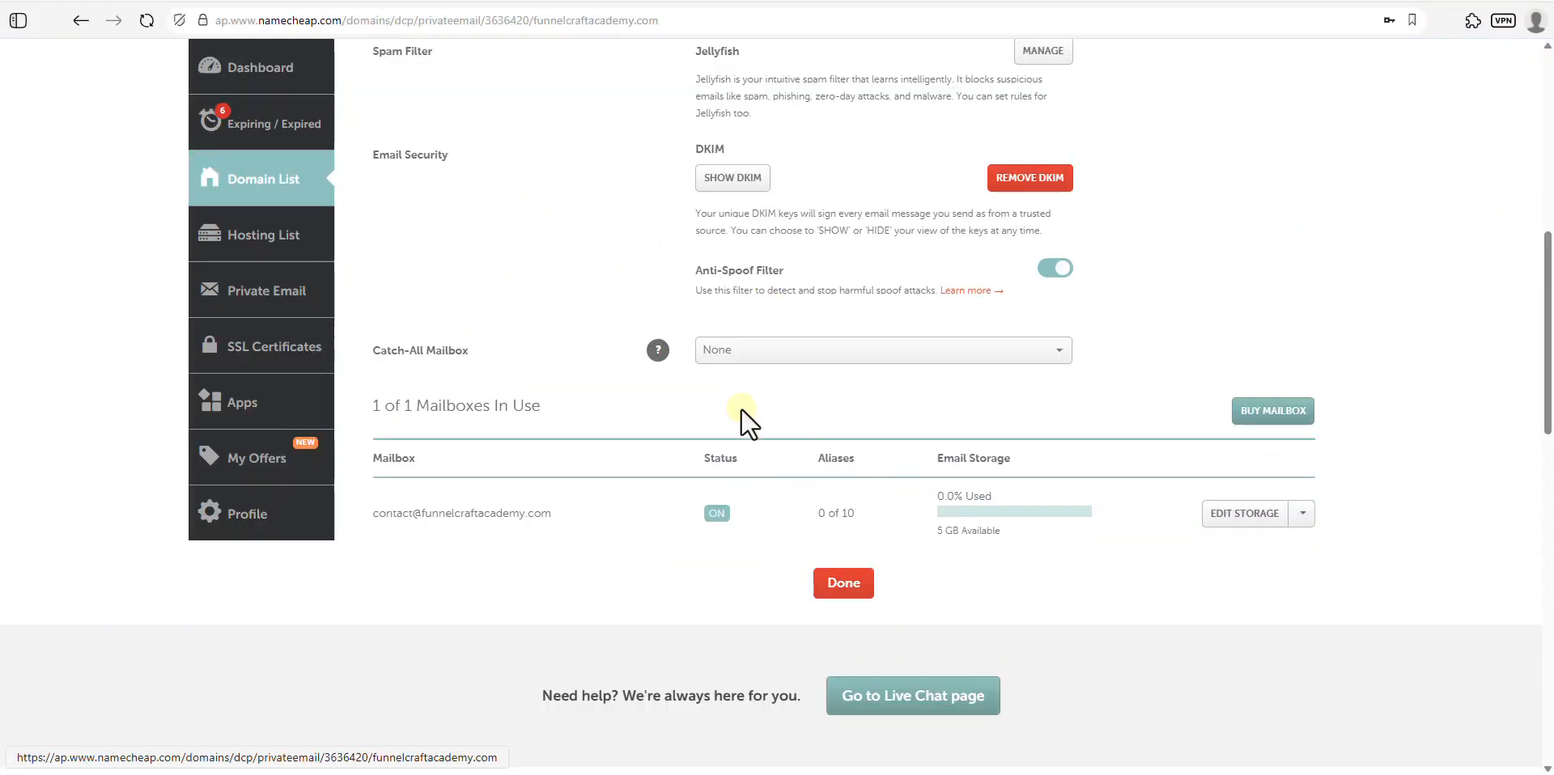
- Open funnelcraftacademy.com's Advanced DNS host records via the Namecheap dashboard
scroll(673, 382, up, 8)
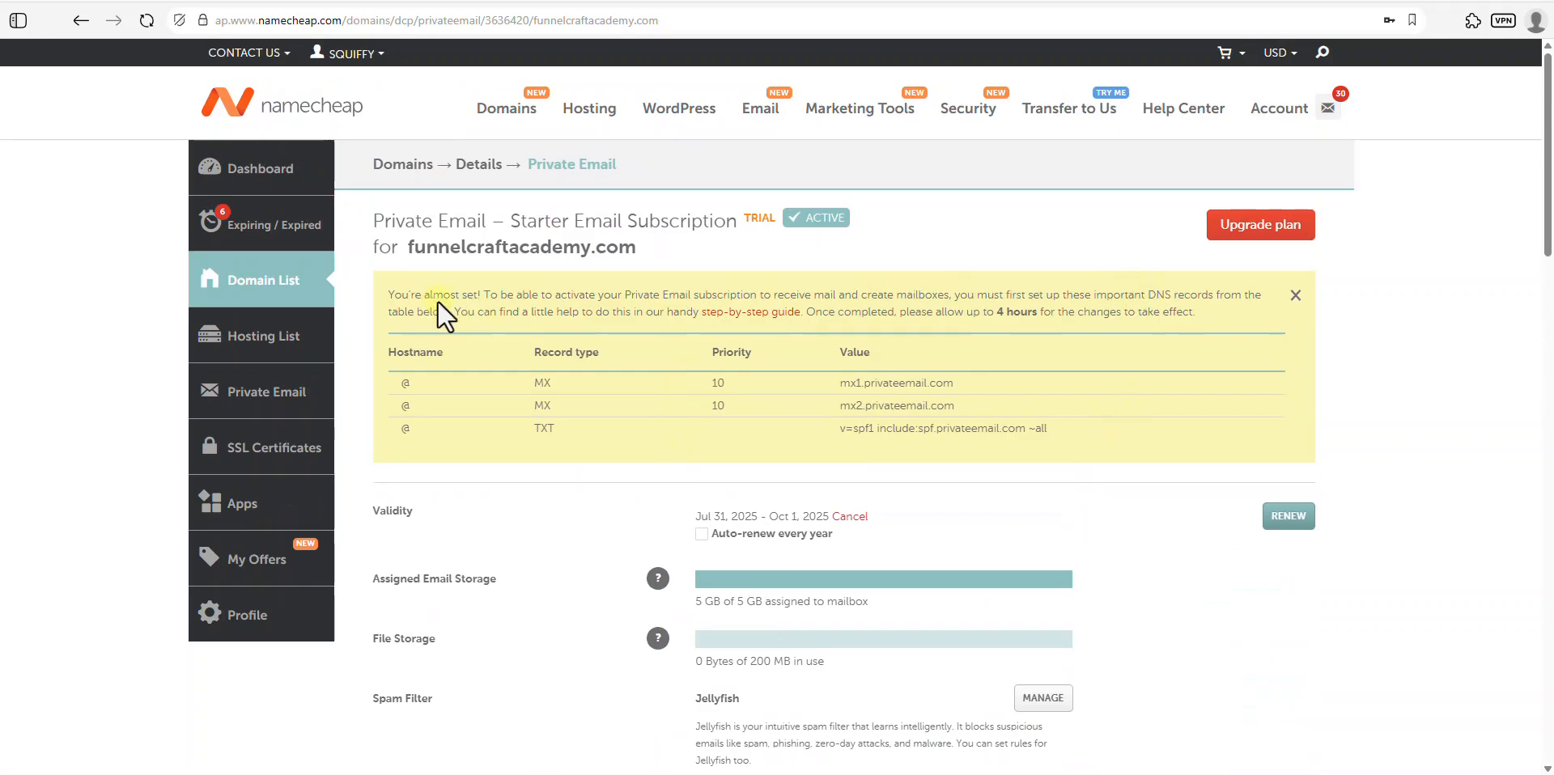
mouse_move(360, 50)
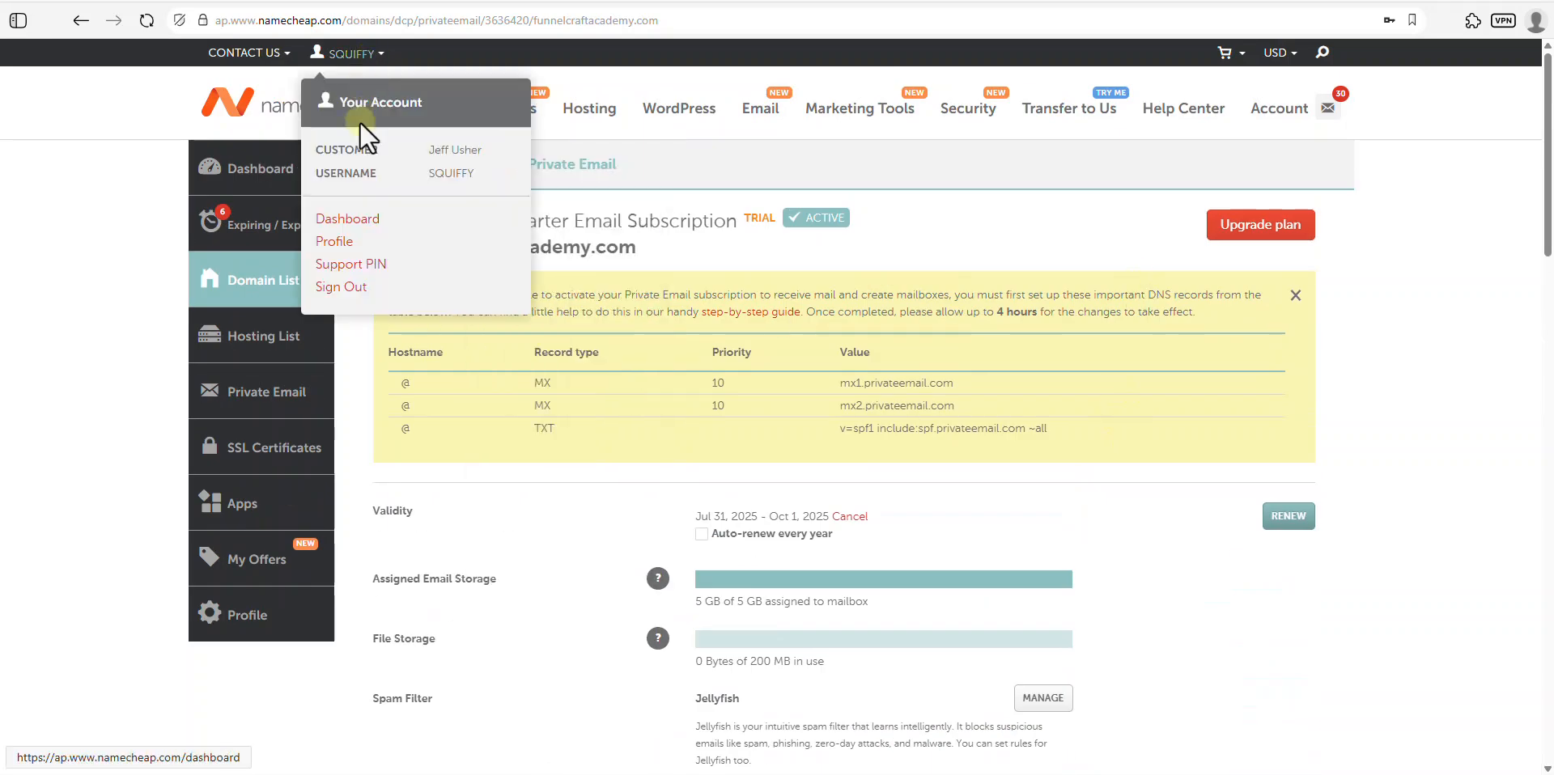
click(349, 220)
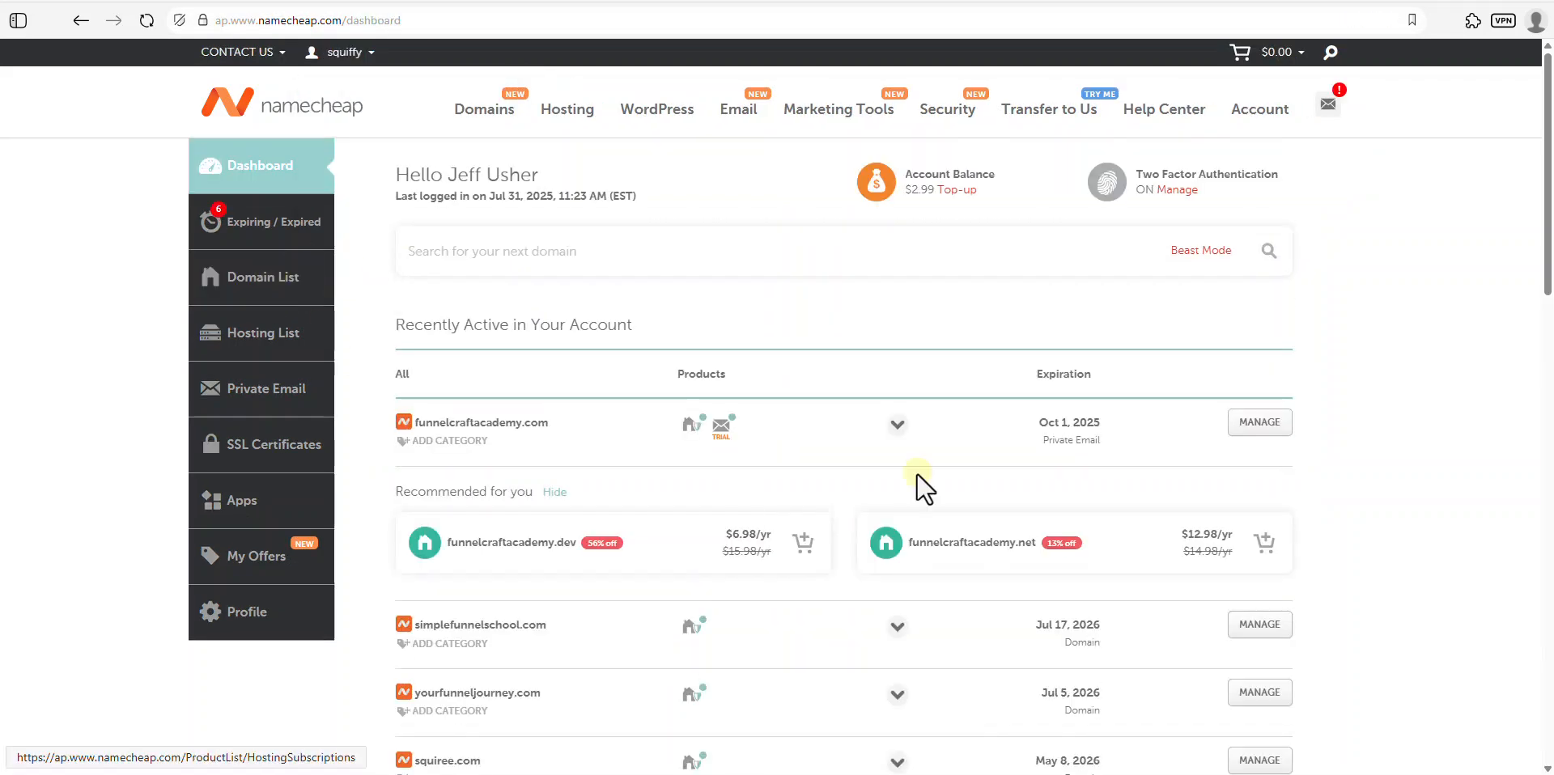
click(1247, 429)
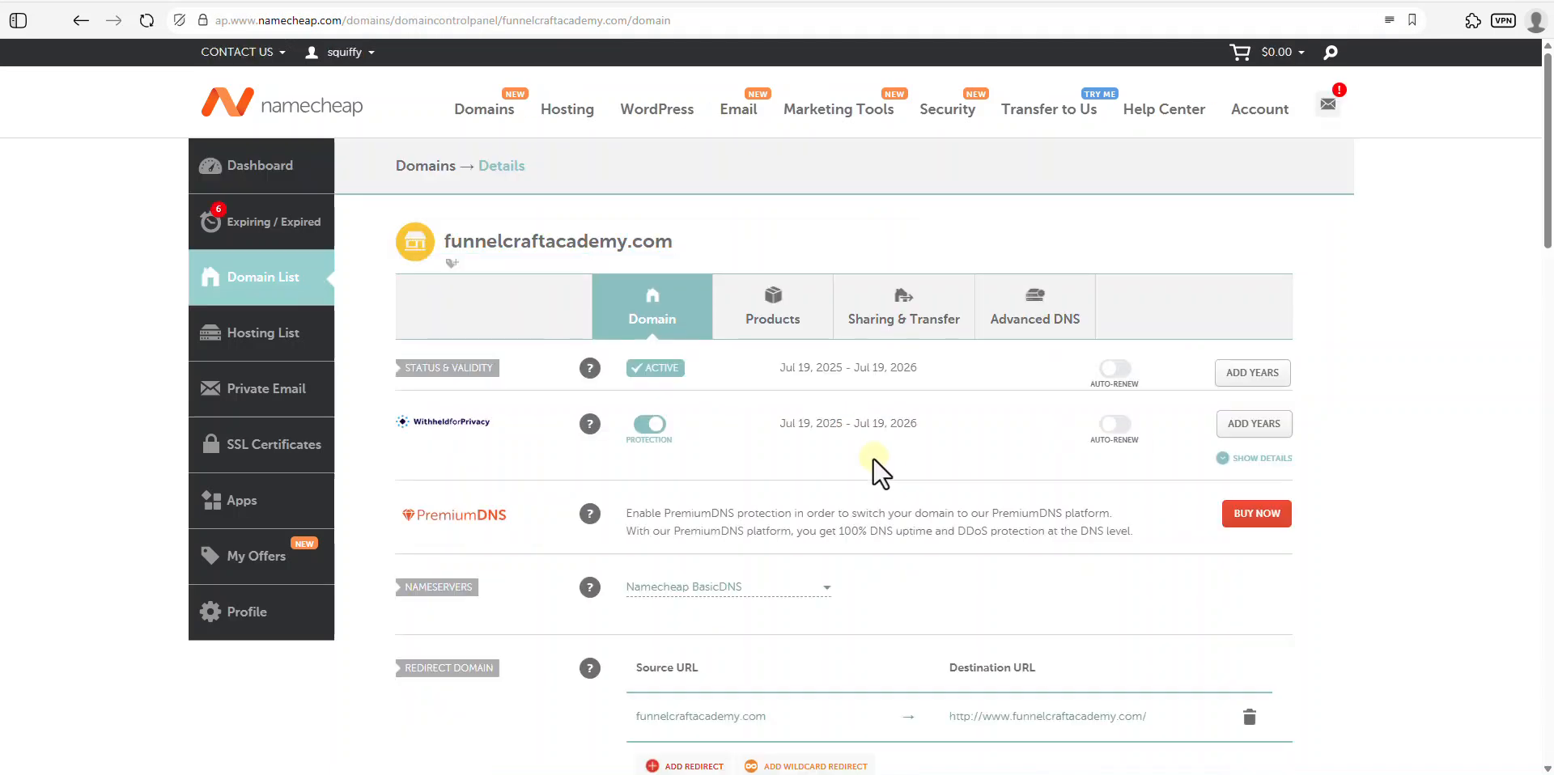
click(1052, 318)
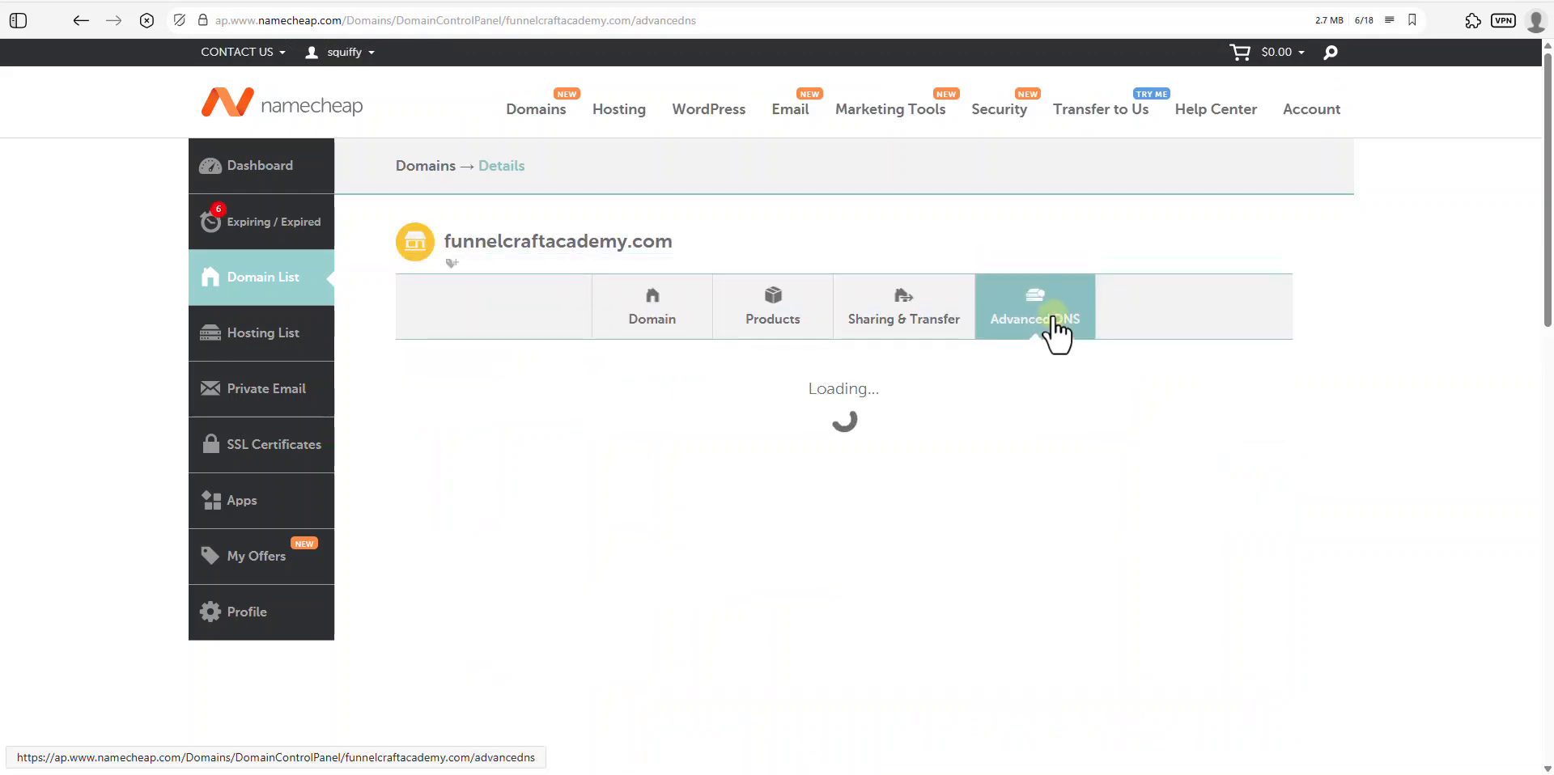
scroll(861, 442, down, 2)
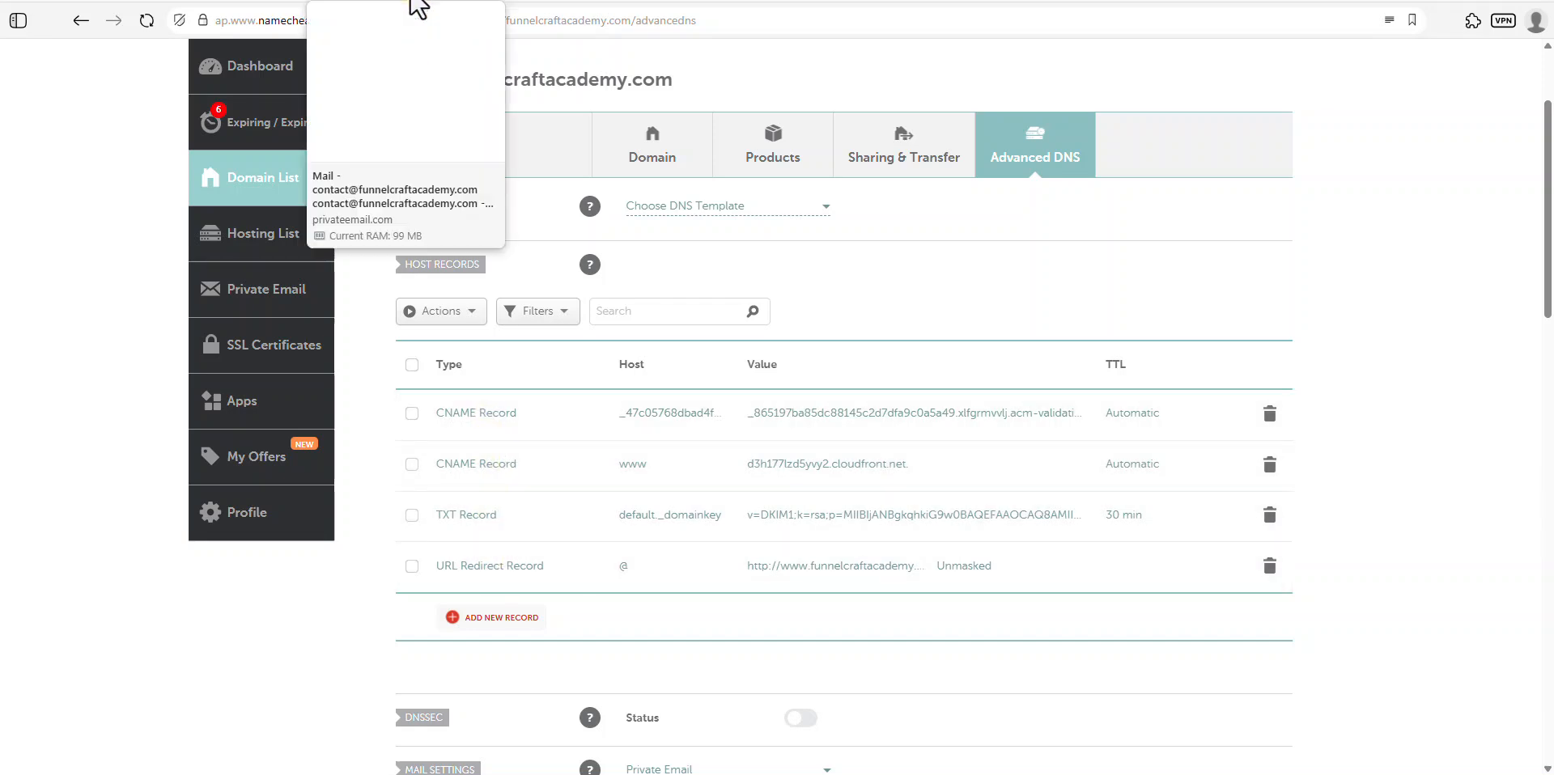
click(411, 1)
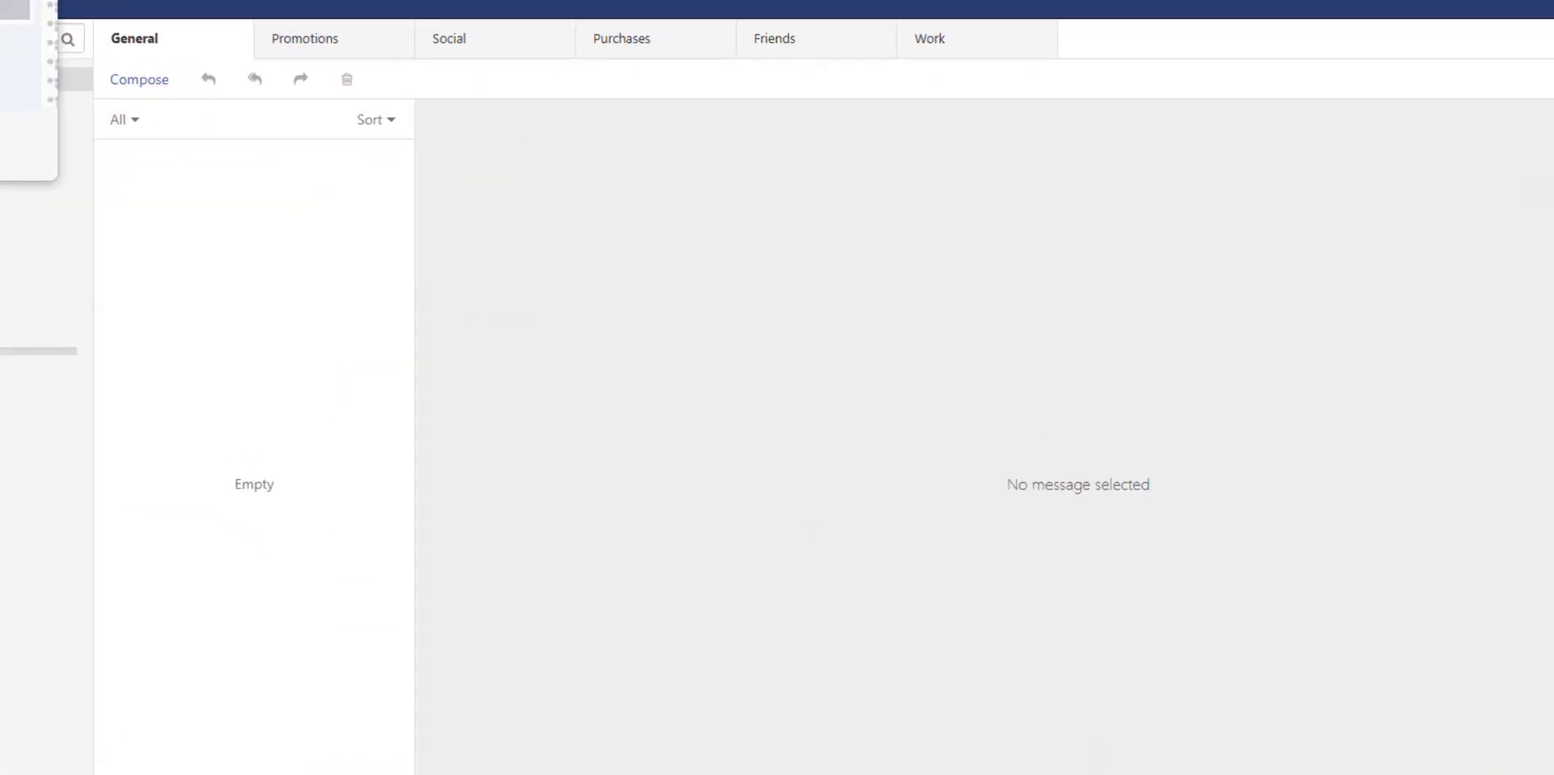
- Add a new CNAME record using the host name copied from systeme.io
click(113, 2)
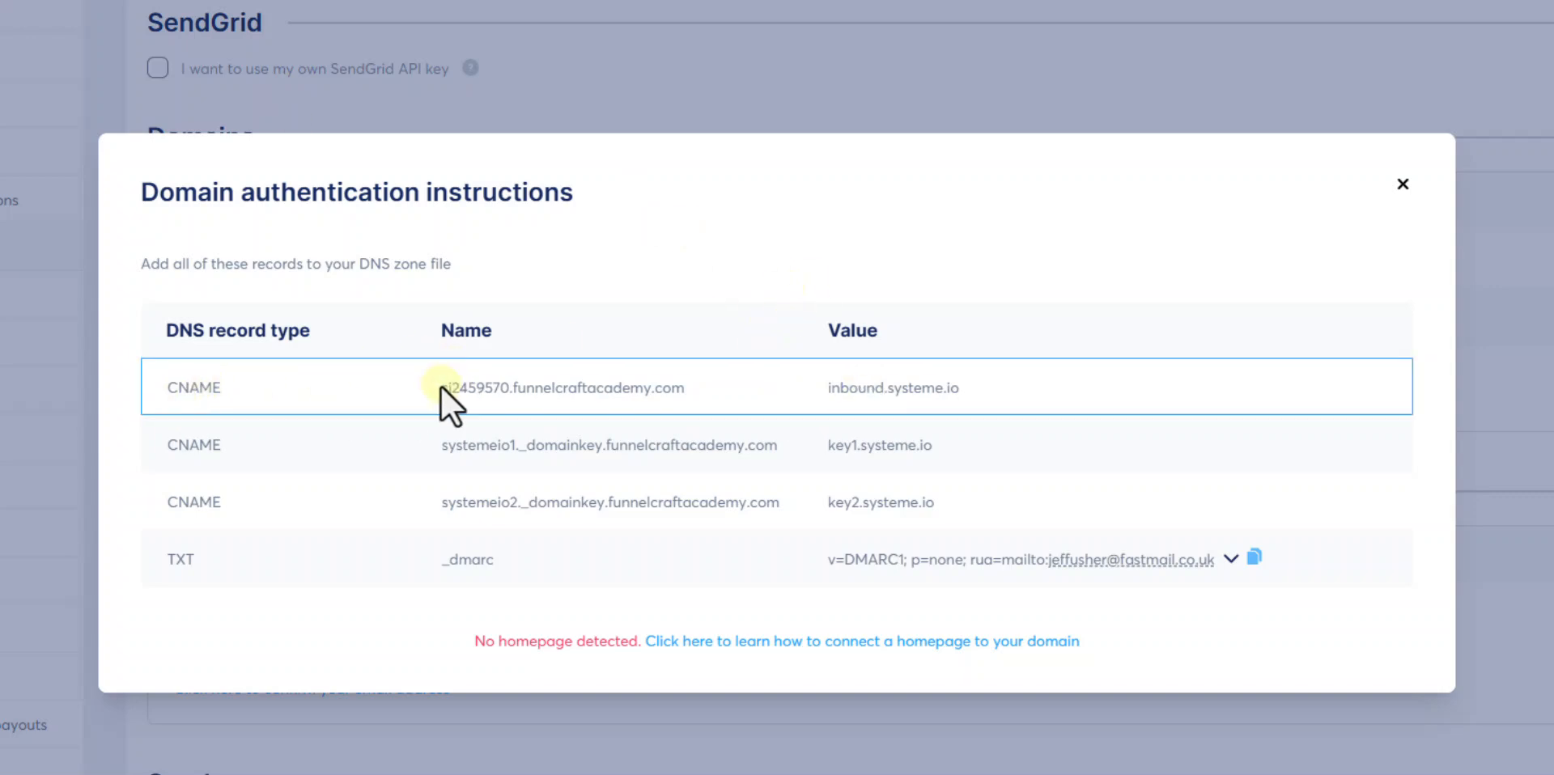
drag(441, 387, 692, 391)
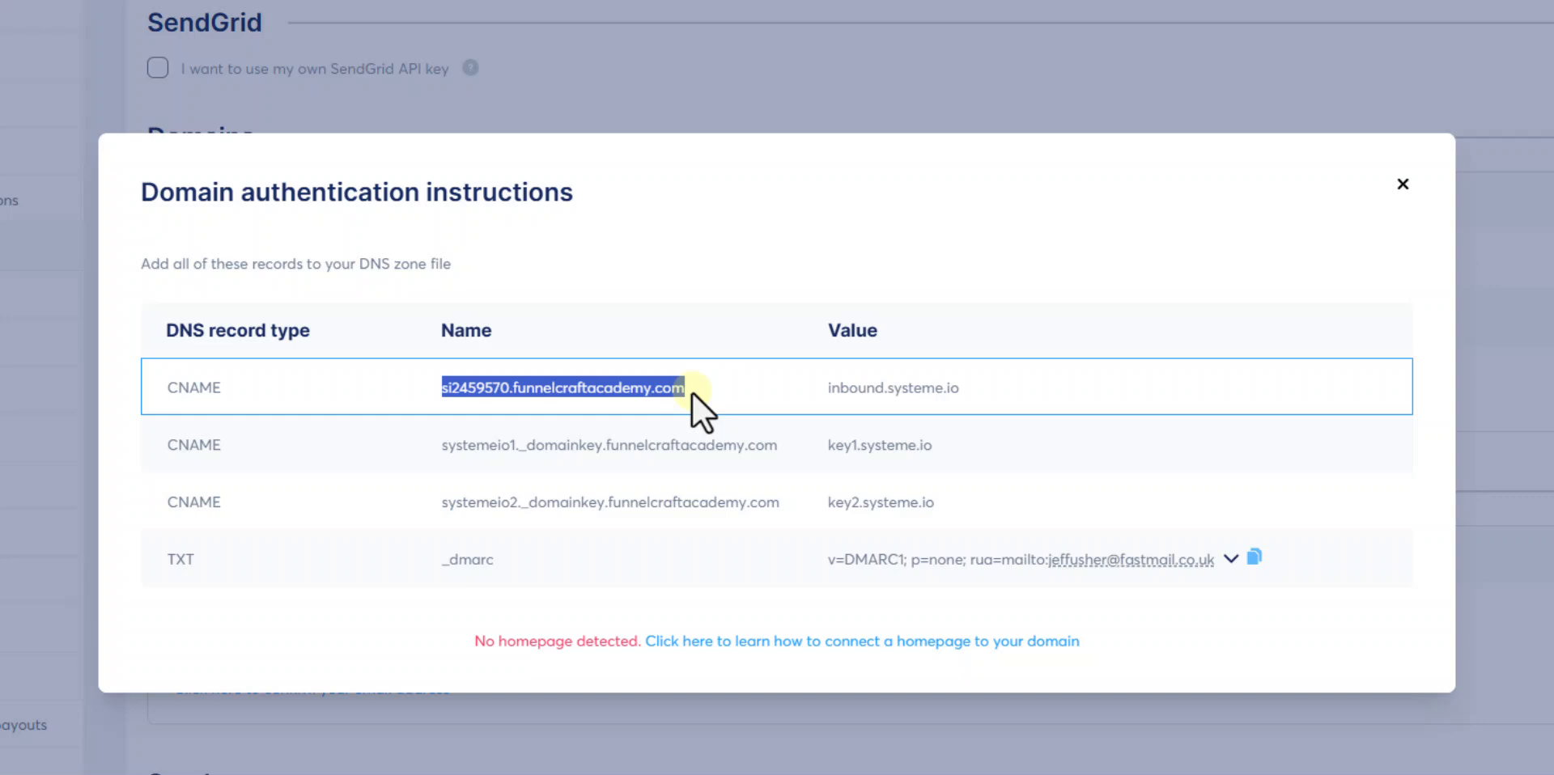
right_click(634, 398)
click(697, 277)
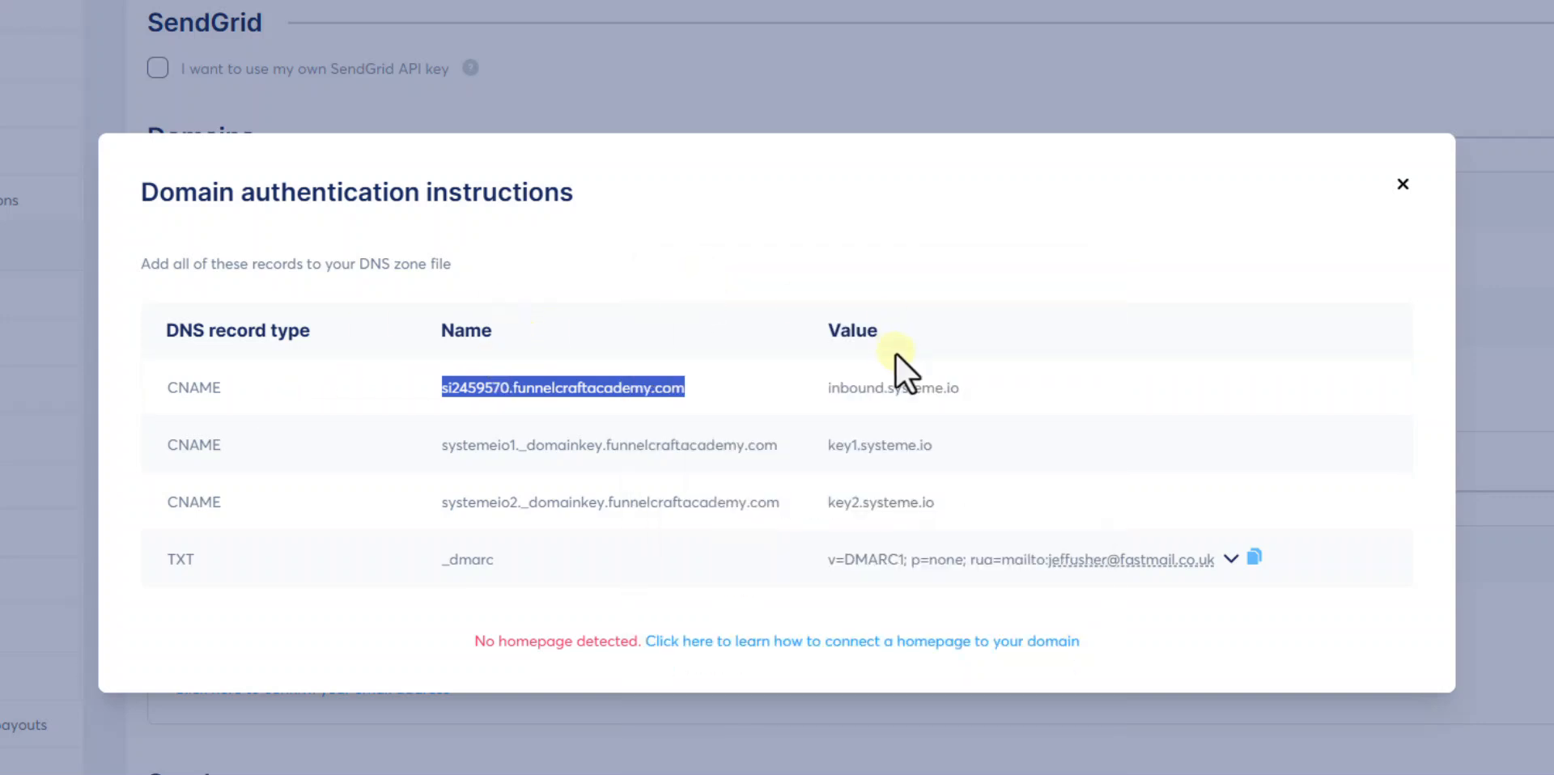
click(81, 2)
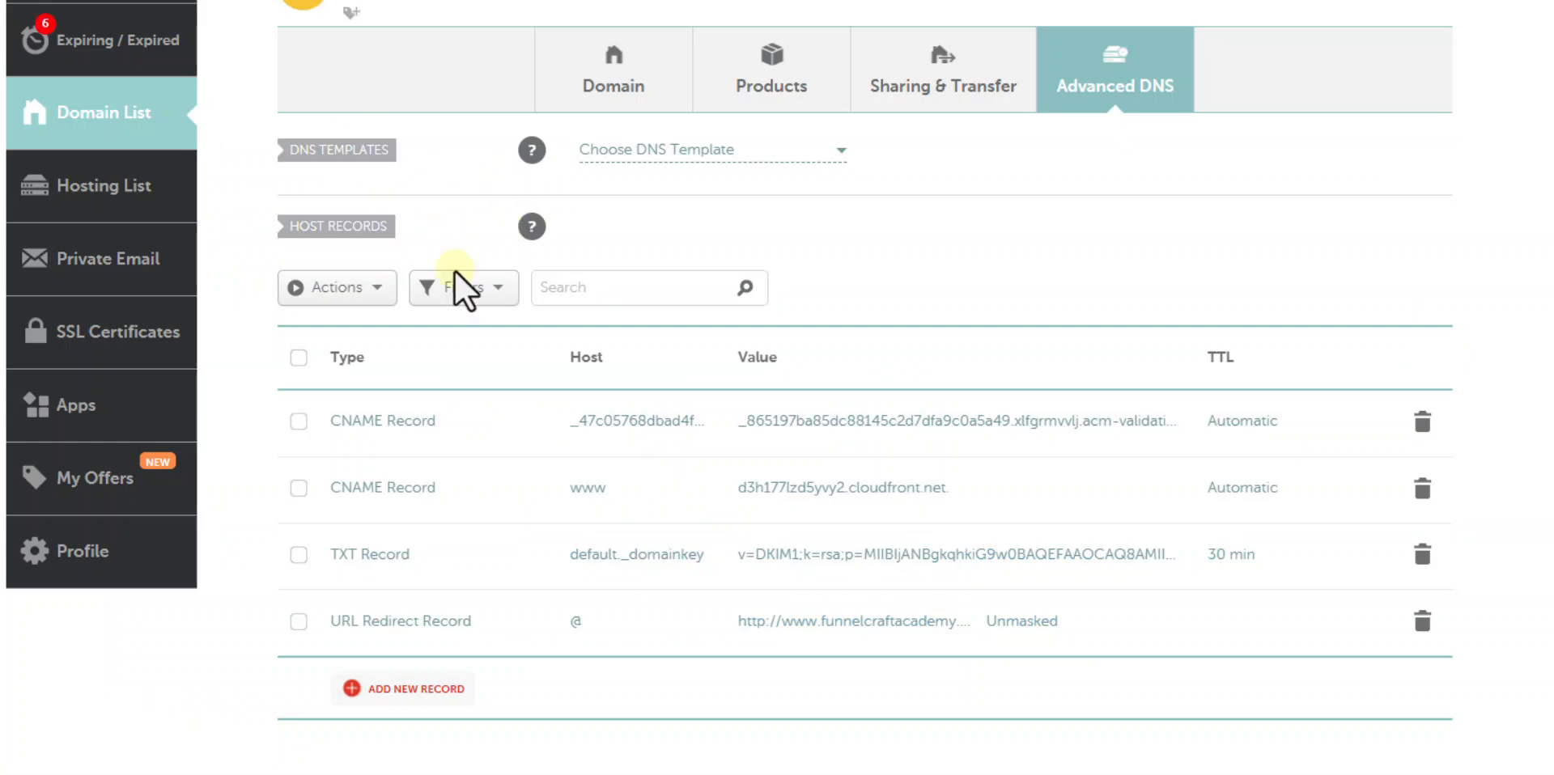
click(377, 291)
click(377, 292)
click(418, 689)
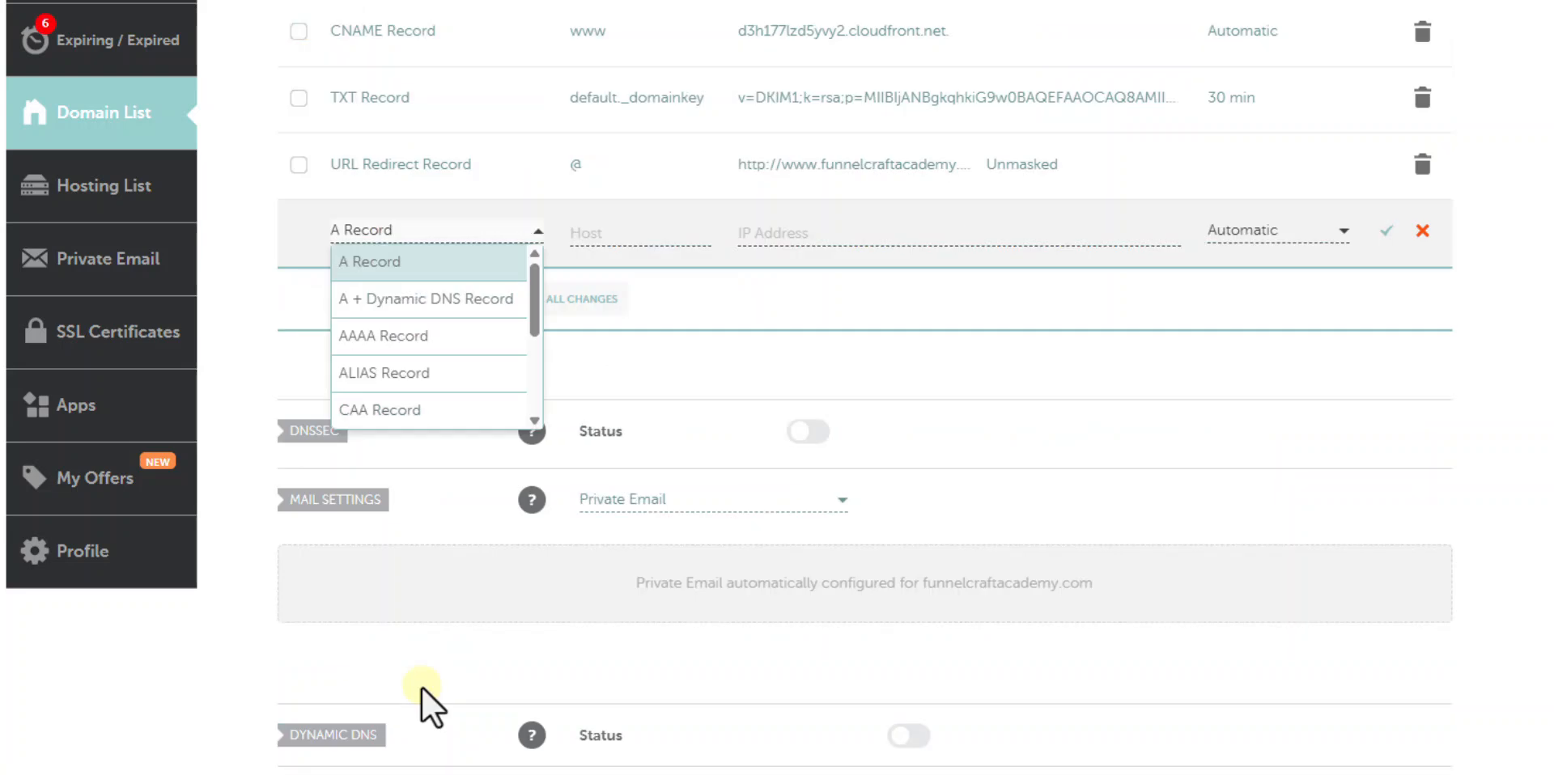
scroll(536, 347, down, 2)
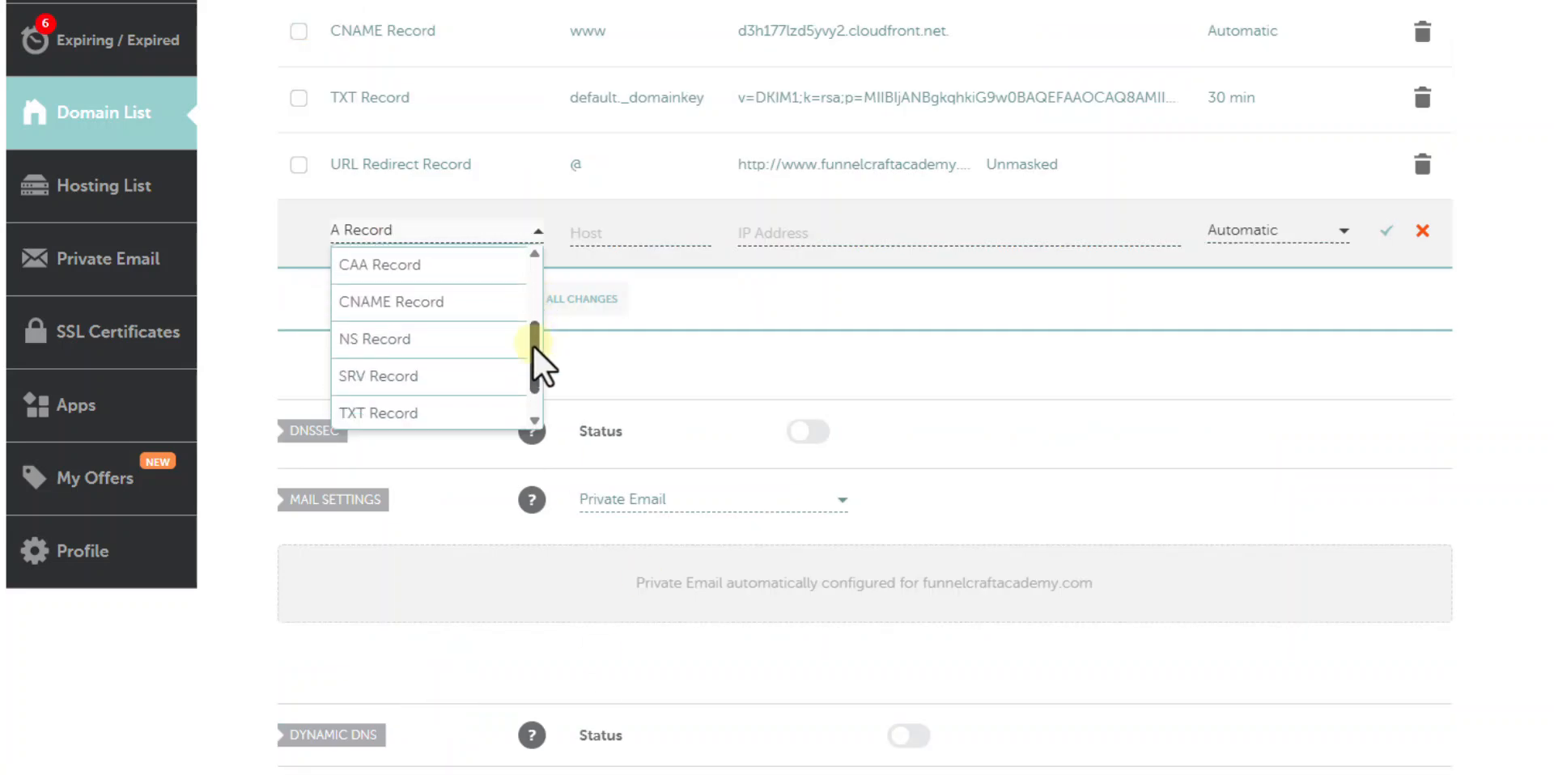
click(449, 303)
click(648, 240)
key(ctrl+v)
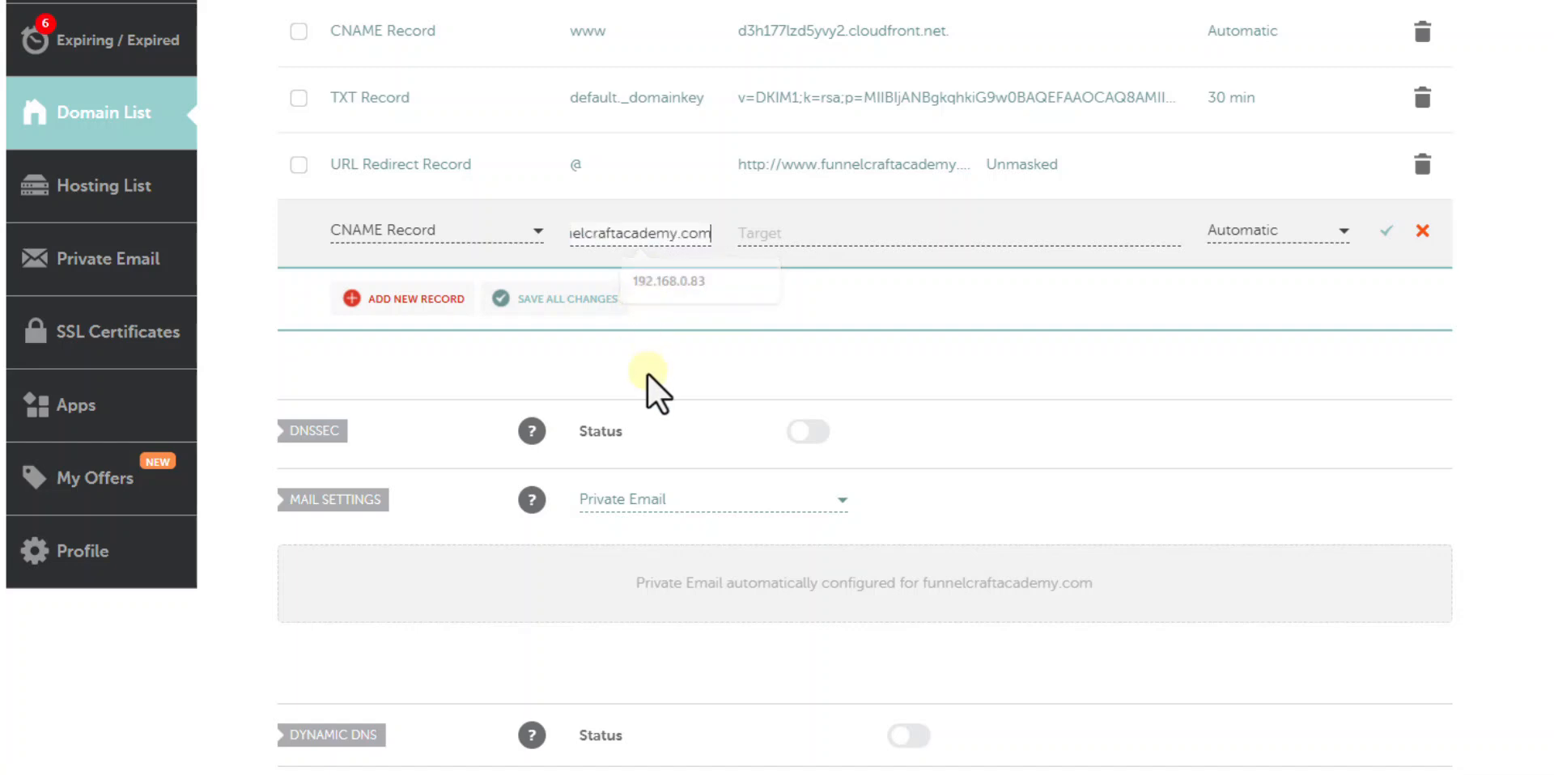
- Set the CNAME target to inbound.systeme.io and save the record
click(851, 236)
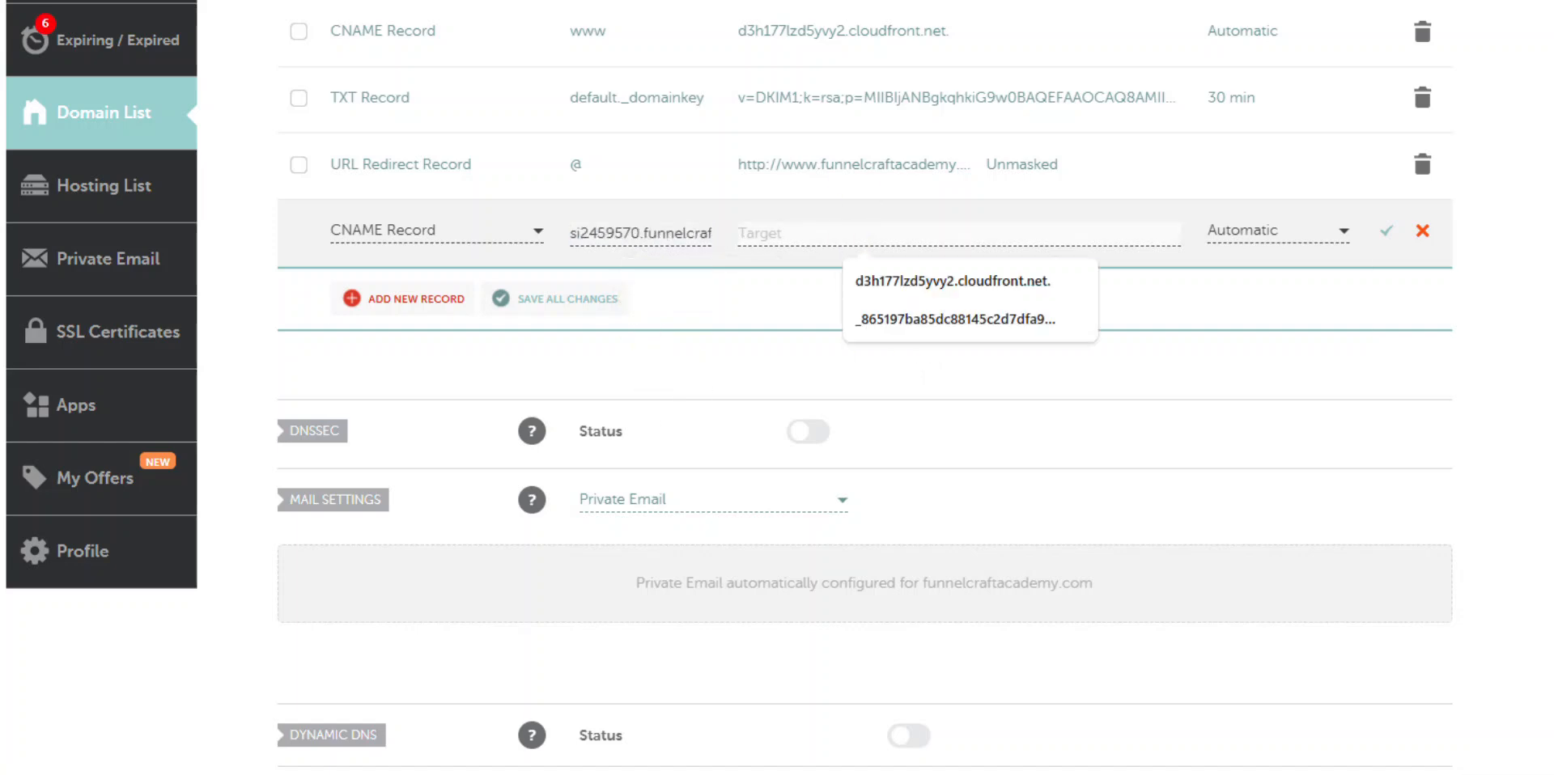
click(1, 0)
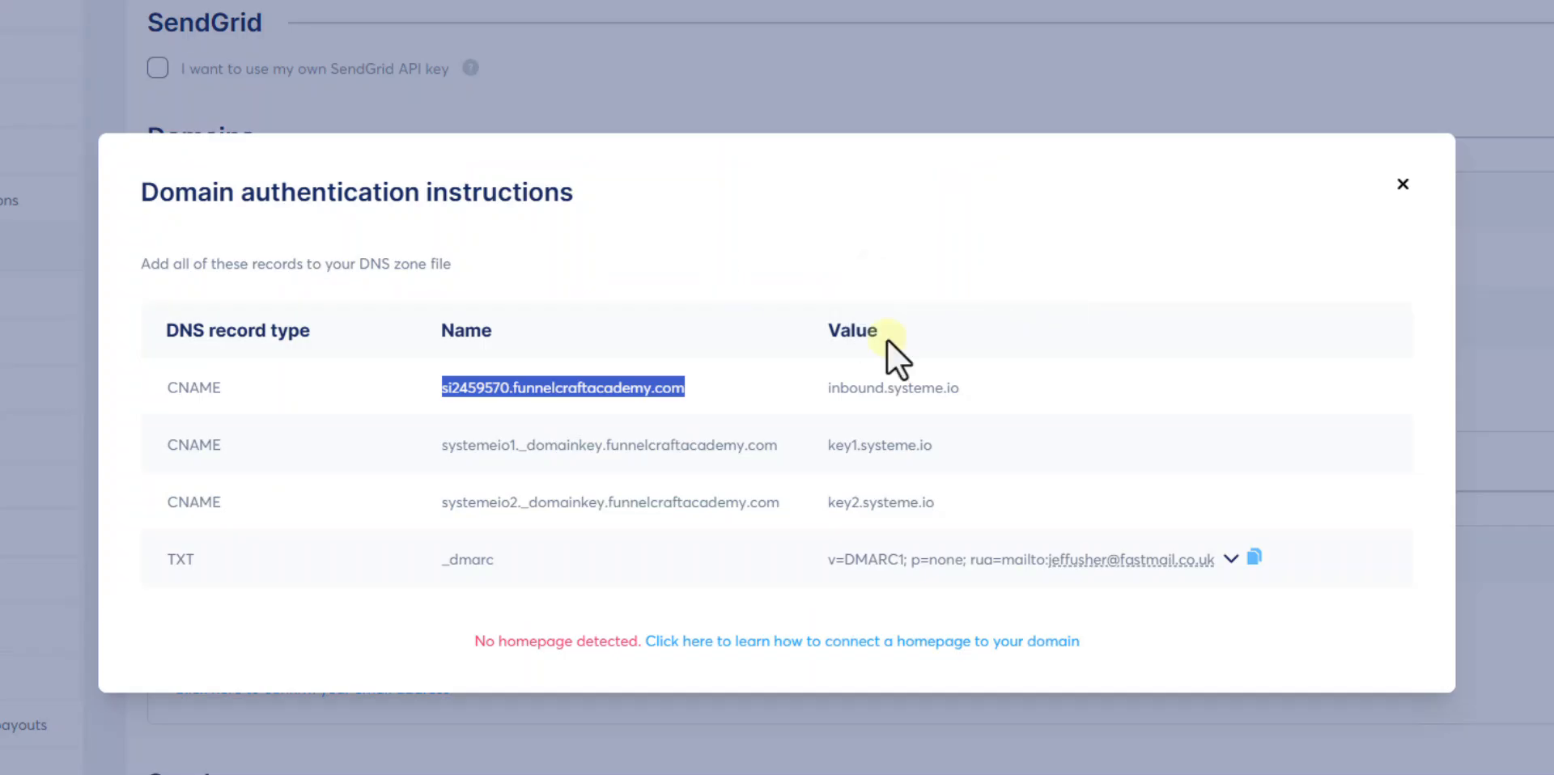
drag(828, 389, 979, 388)
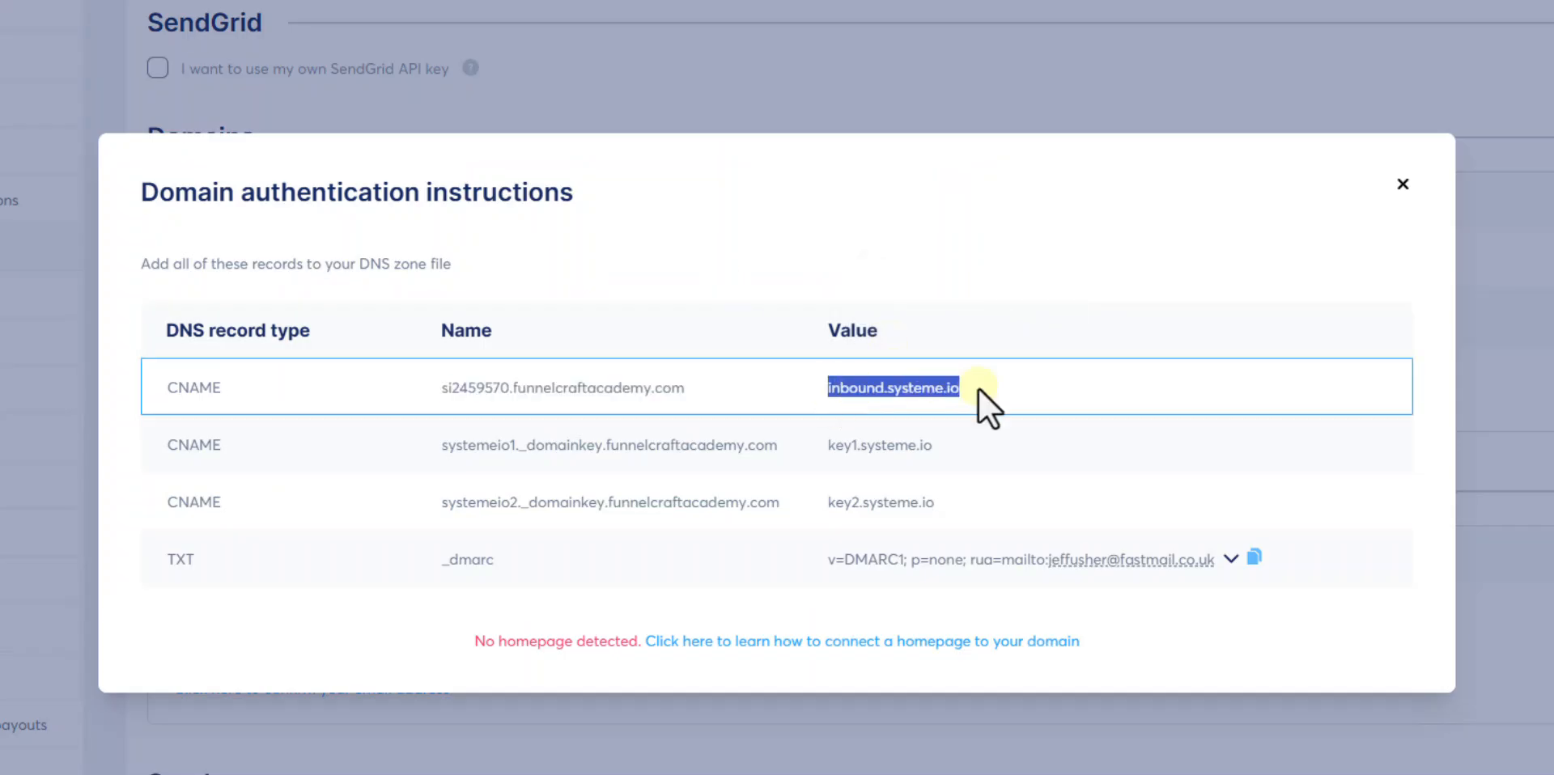
click(49, 0)
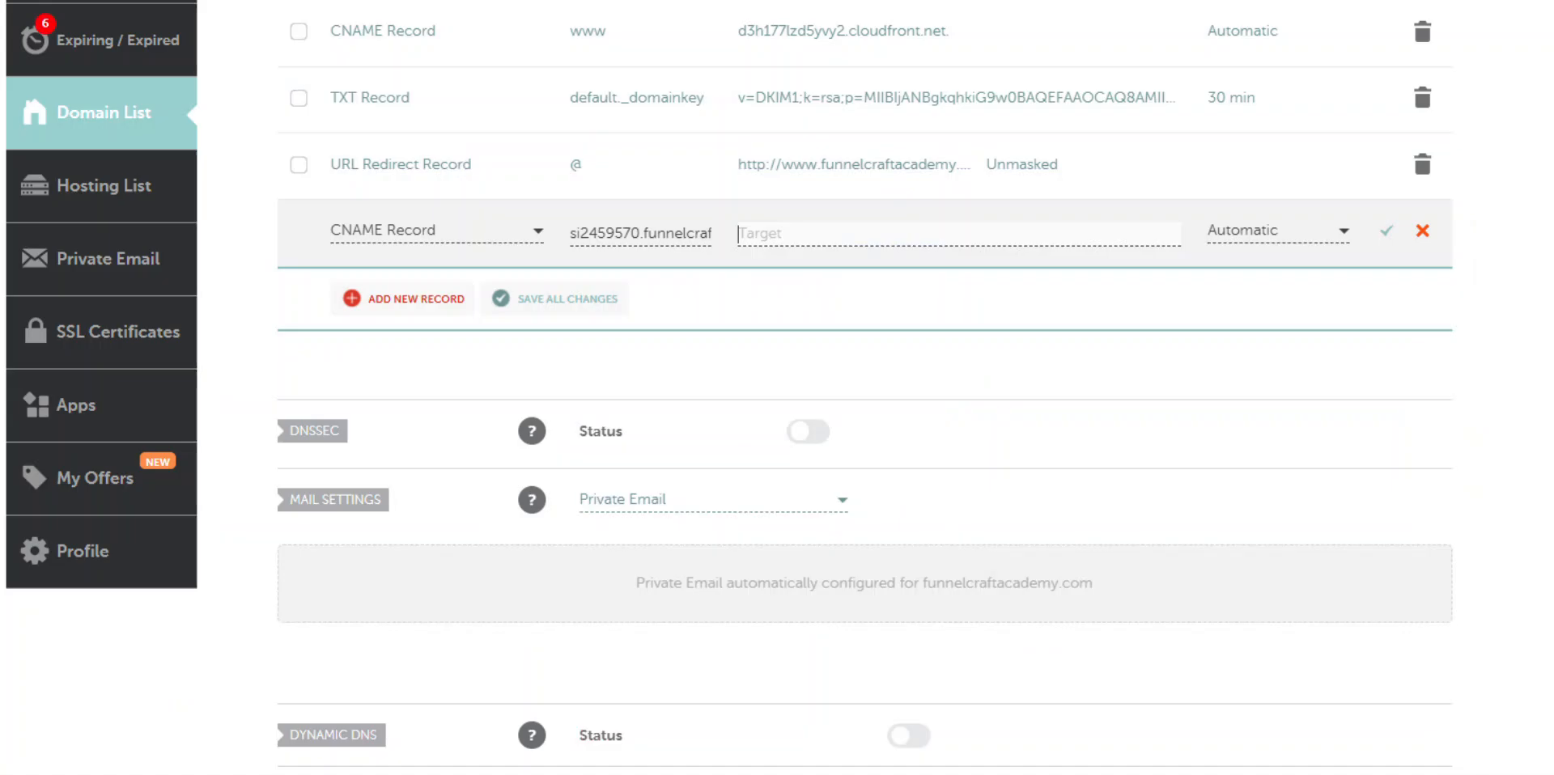
click(1389, 233)
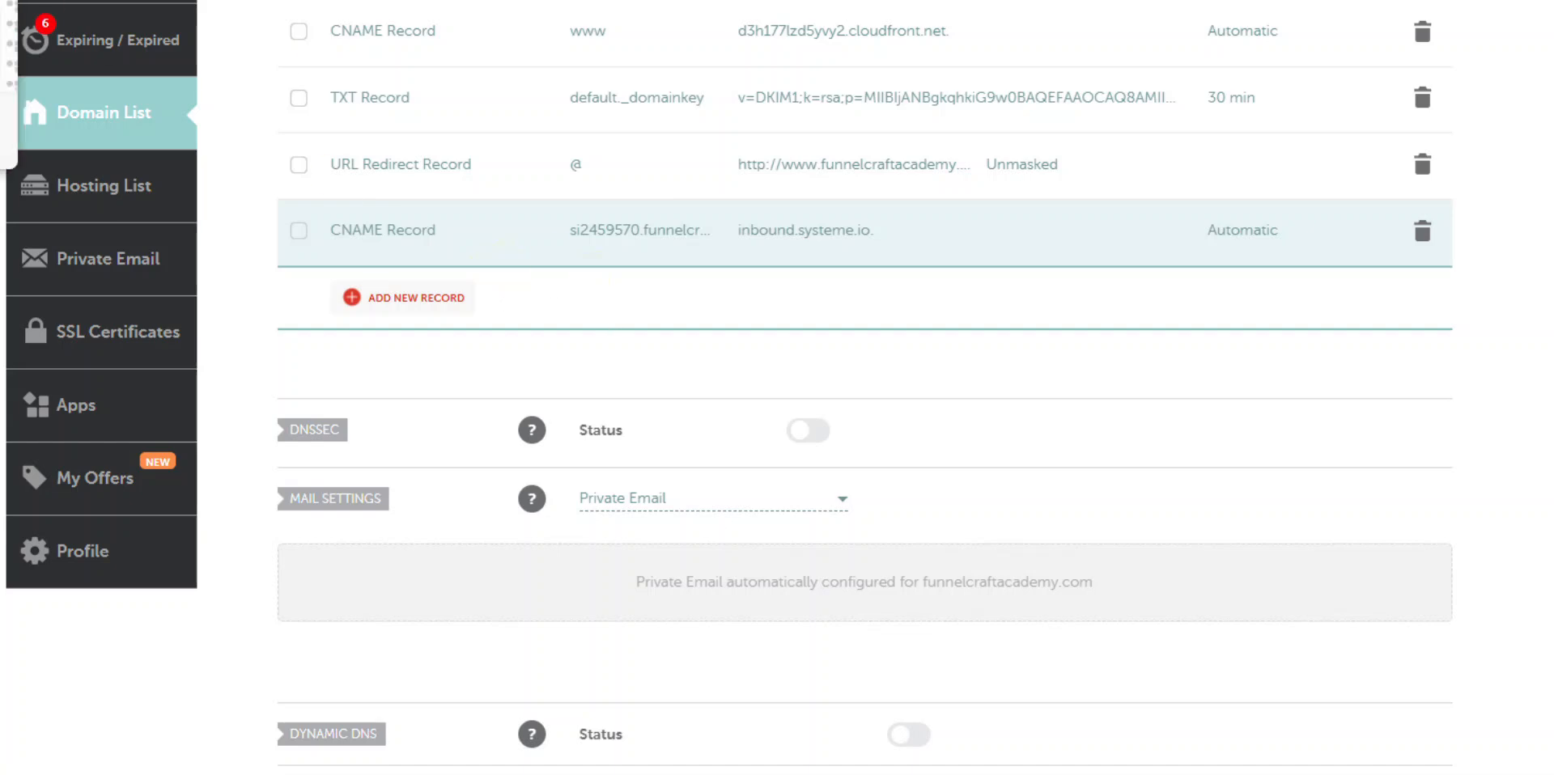
- Add another CNAME record with host systemeio1._domainkey copied from systeme.io
click(3, 2)
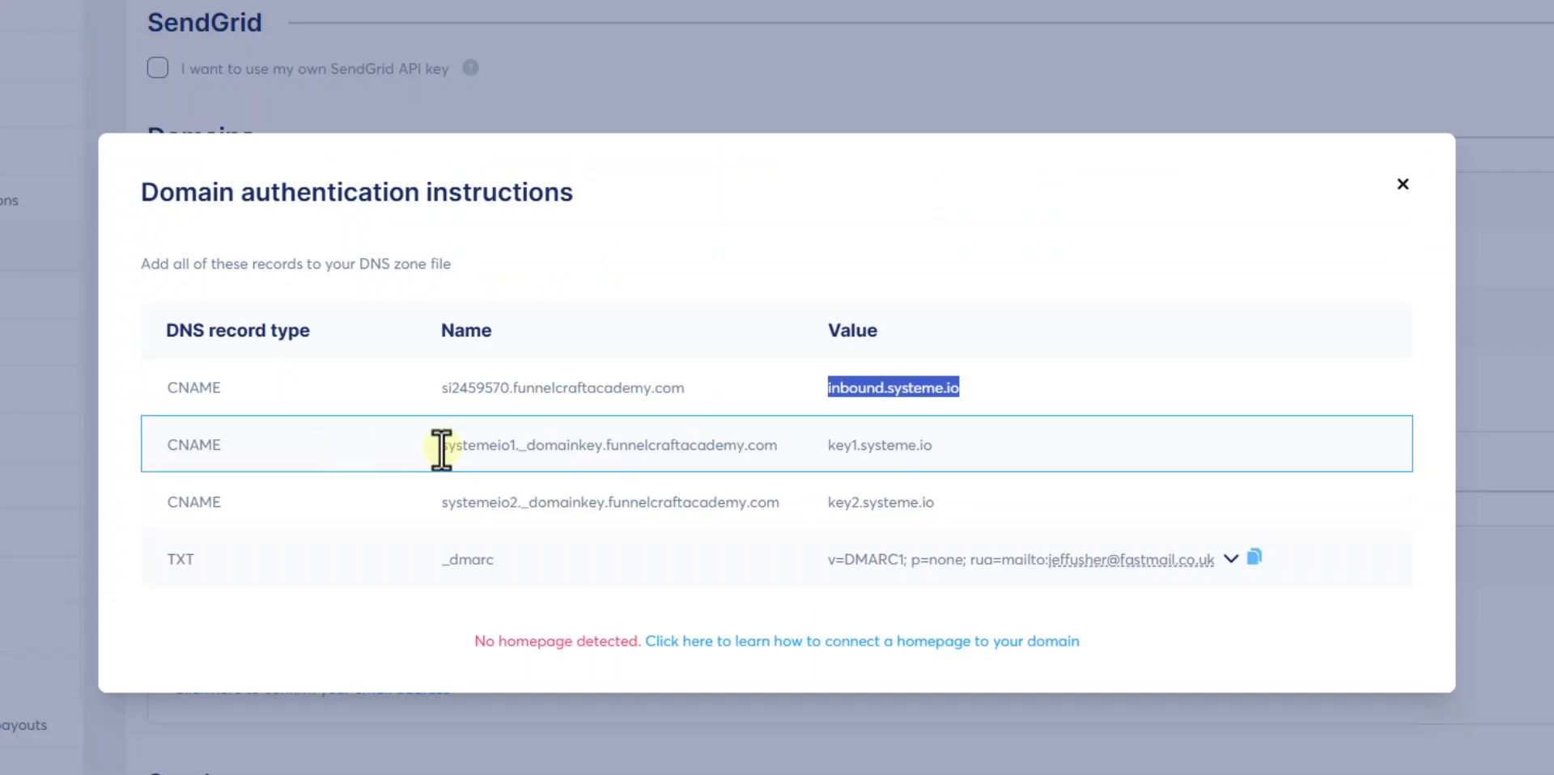
drag(442, 447, 775, 450)
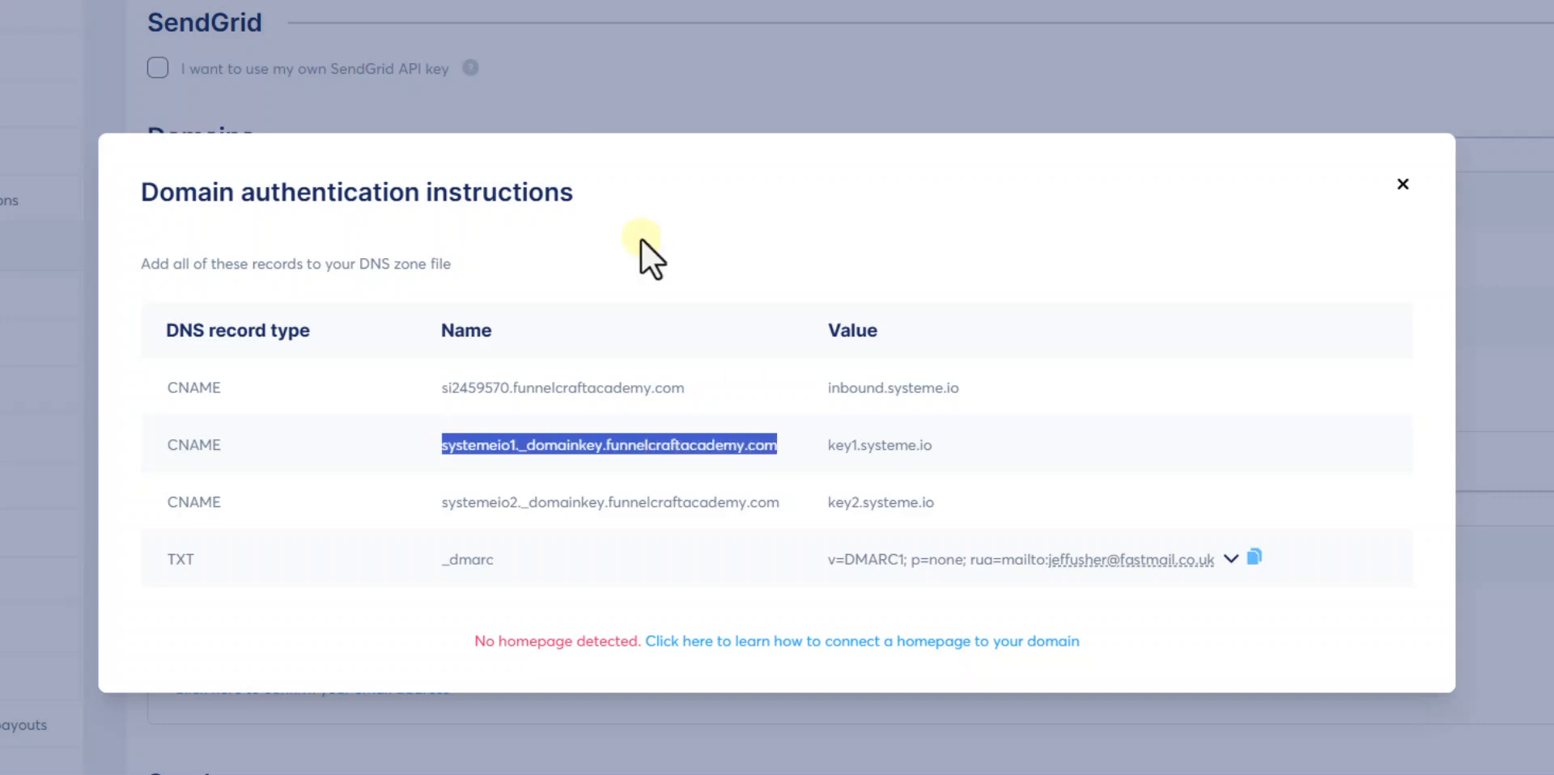
click(40, 2)
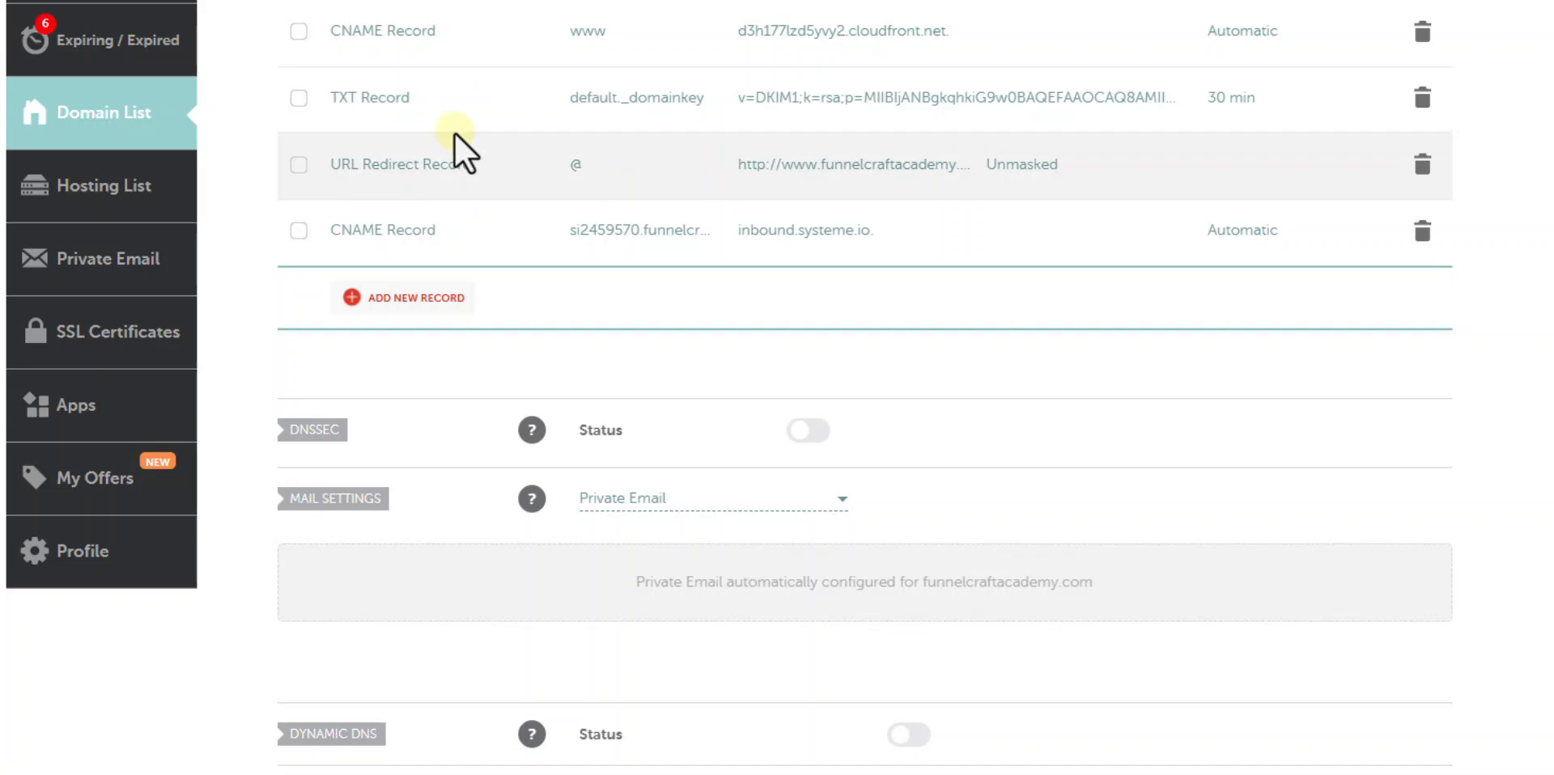
click(410, 293)
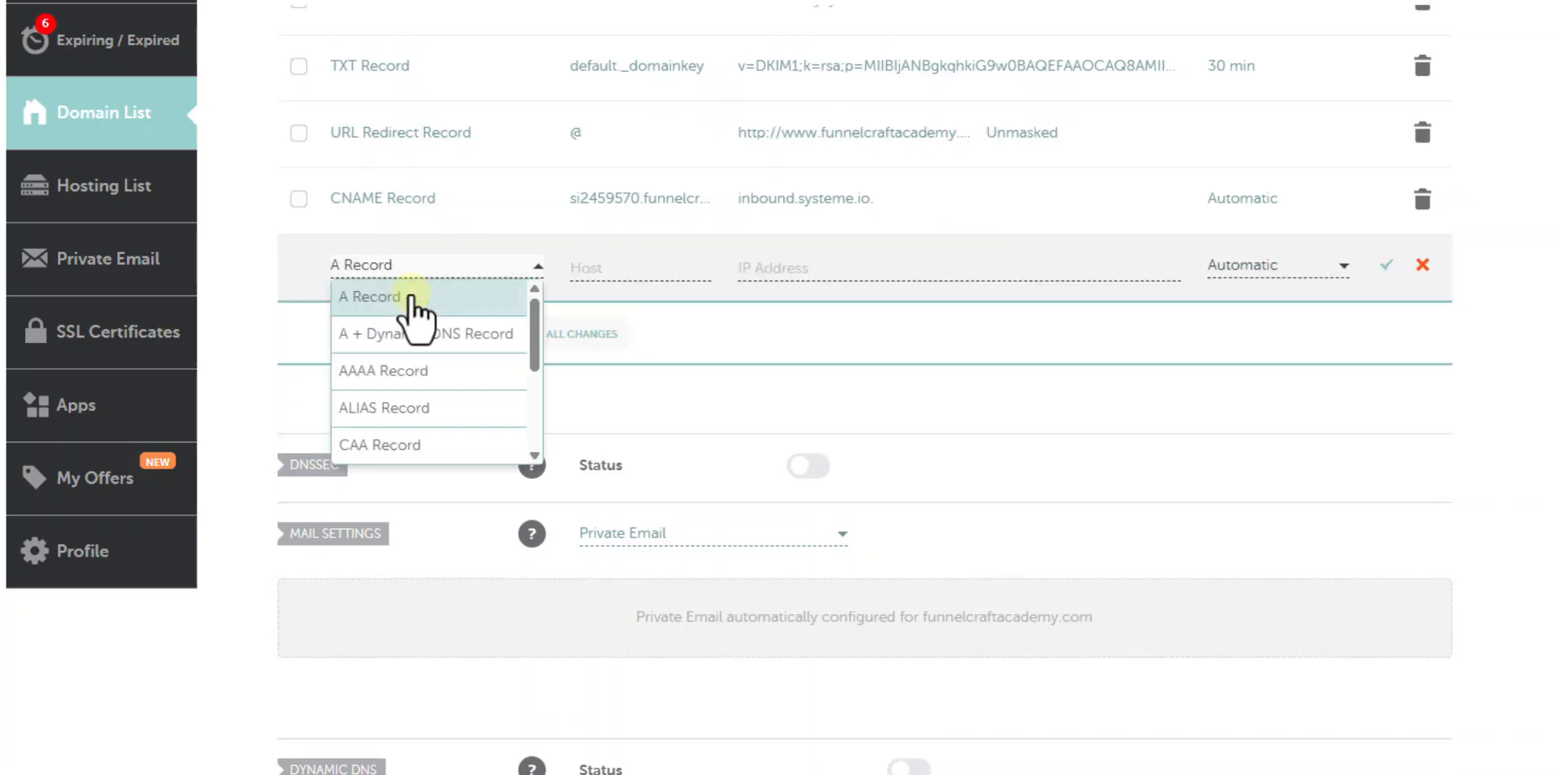
scroll(438, 396, down, 1)
click(438, 376)
click(584, 269)
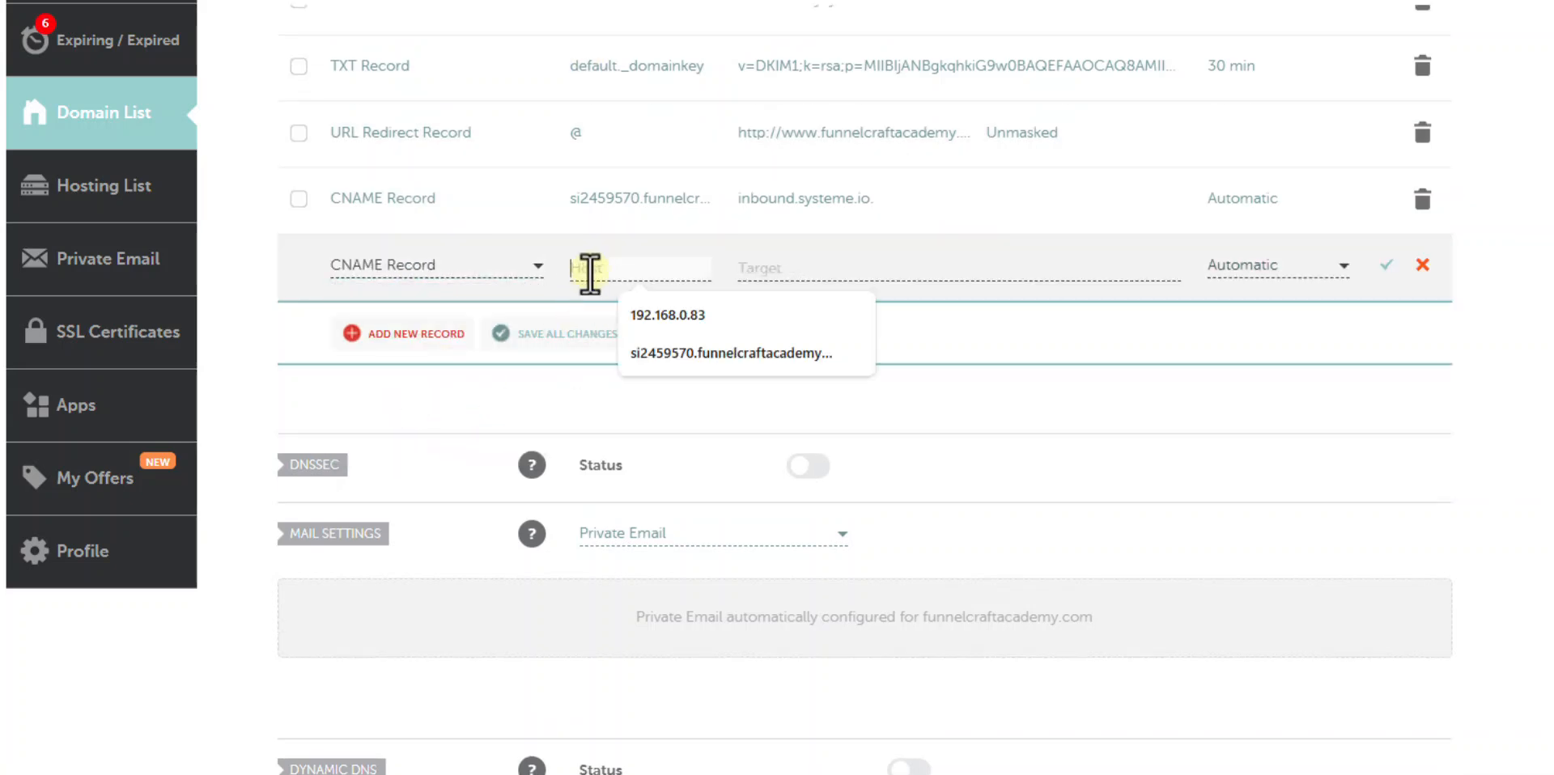
click(670, 308)
click(834, 277)
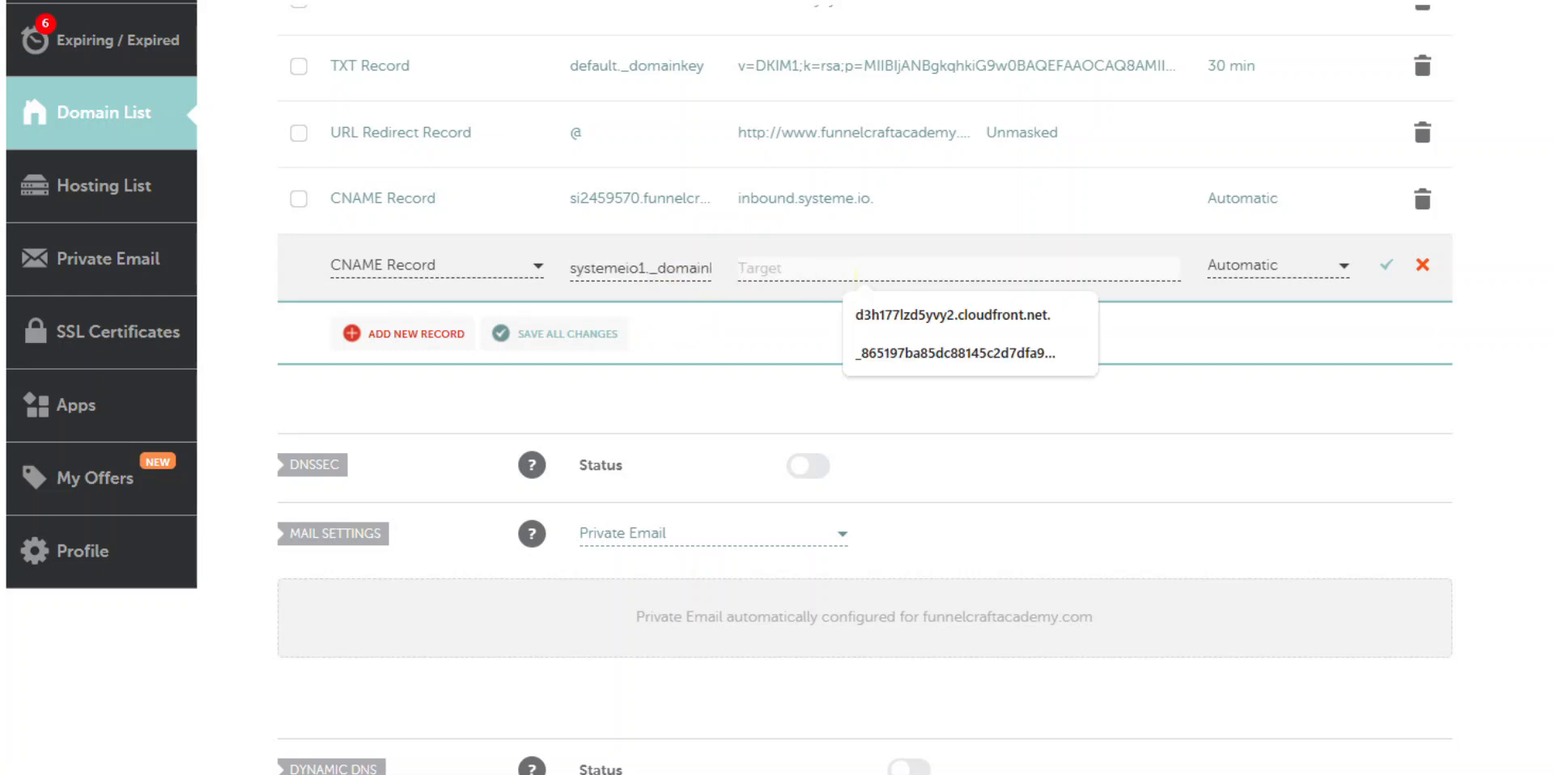
- Set its target to key1.systeme.io and save the record
click(3, 2)
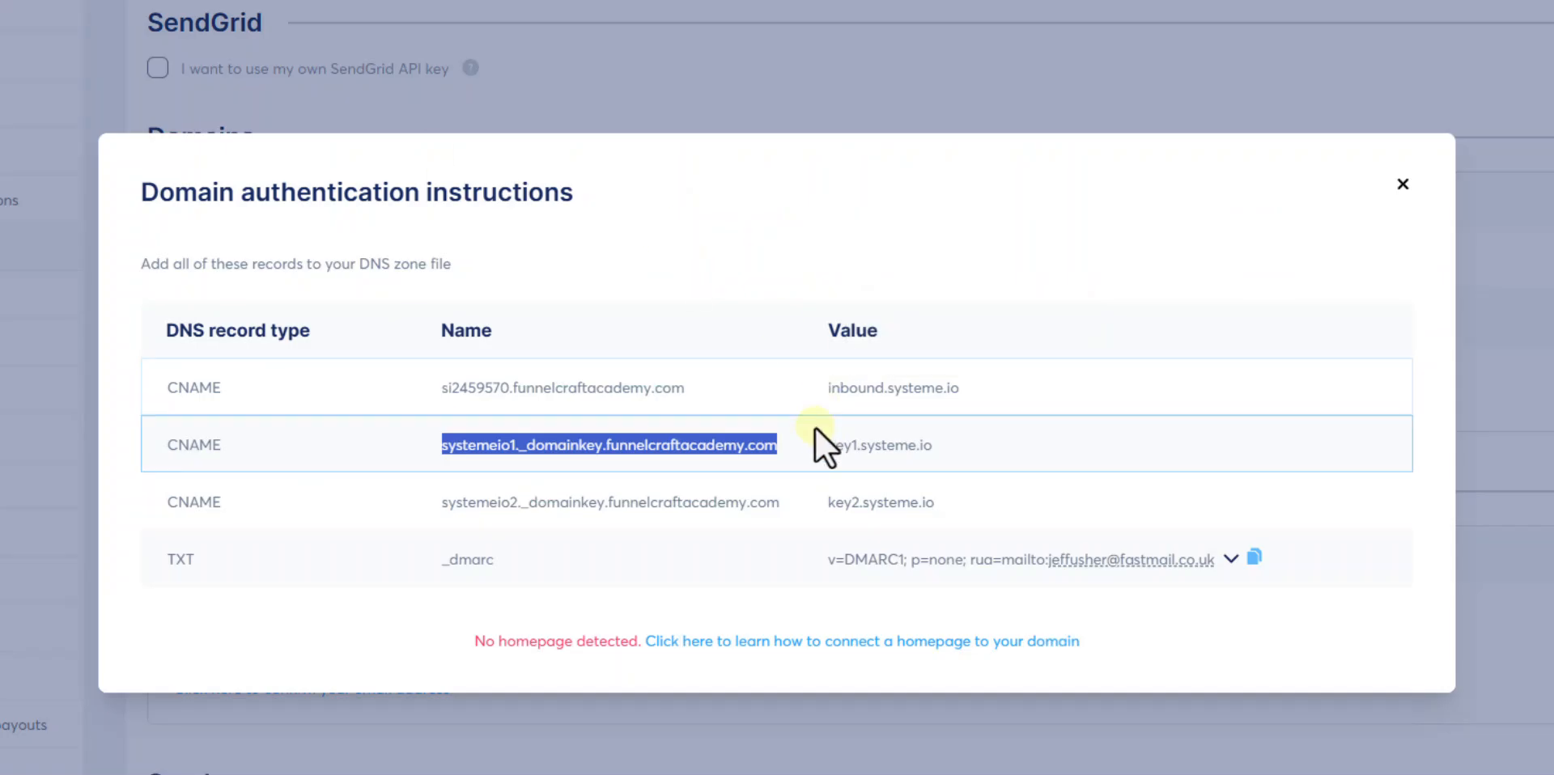
drag(826, 444, 916, 447)
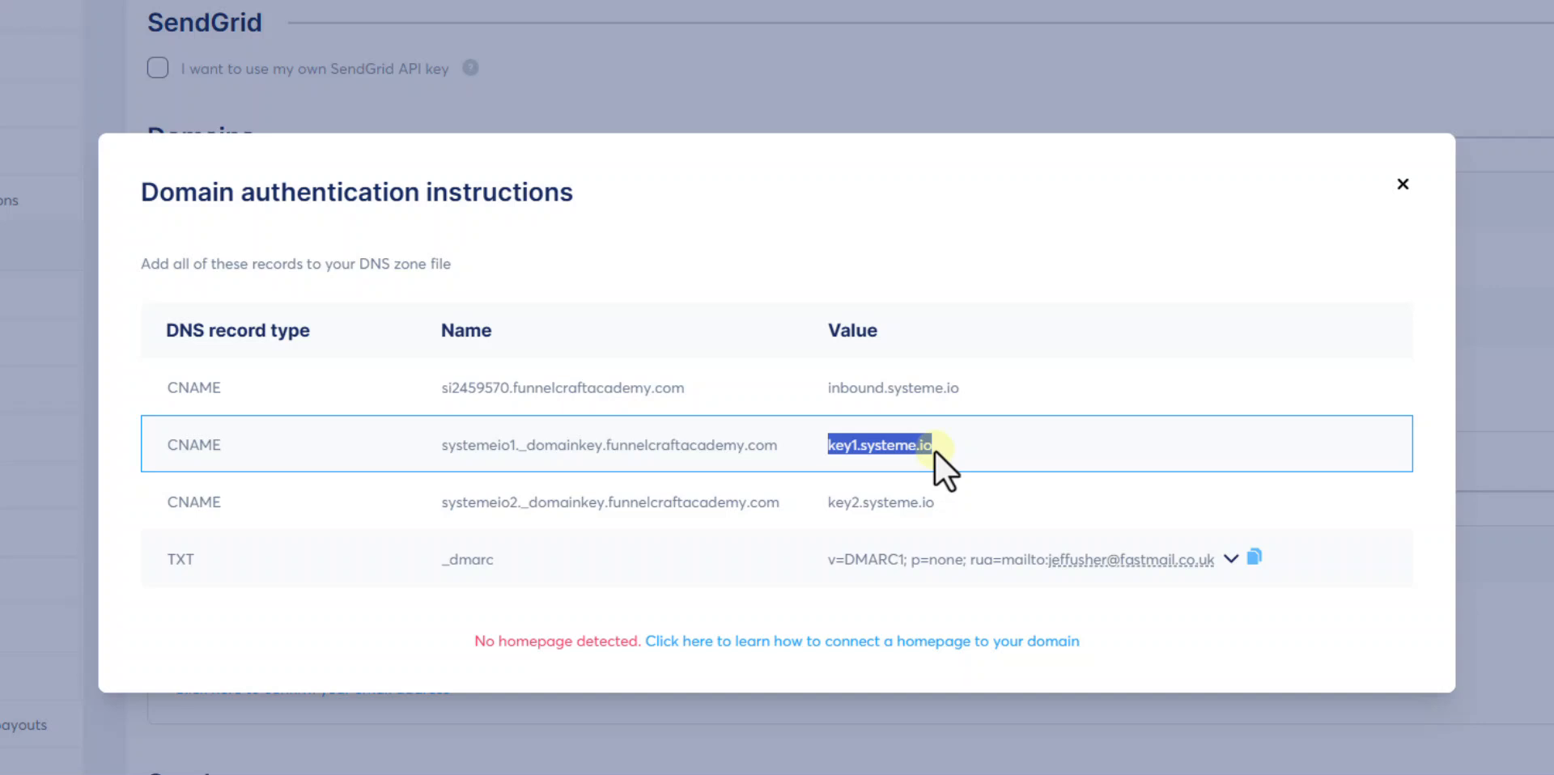
click(57, 2)
click(824, 278)
text(key1.systeme.io)
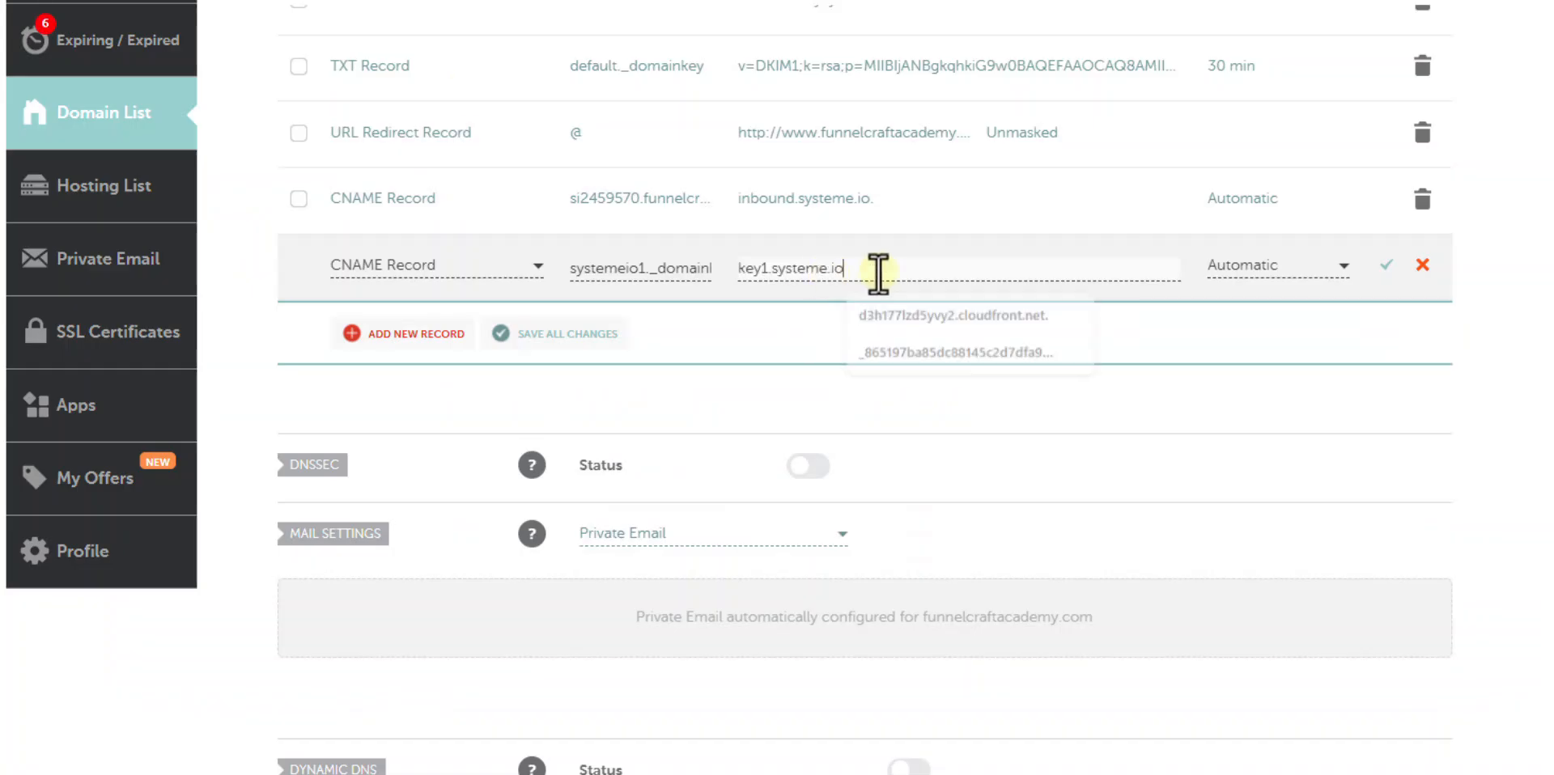
click(1387, 267)
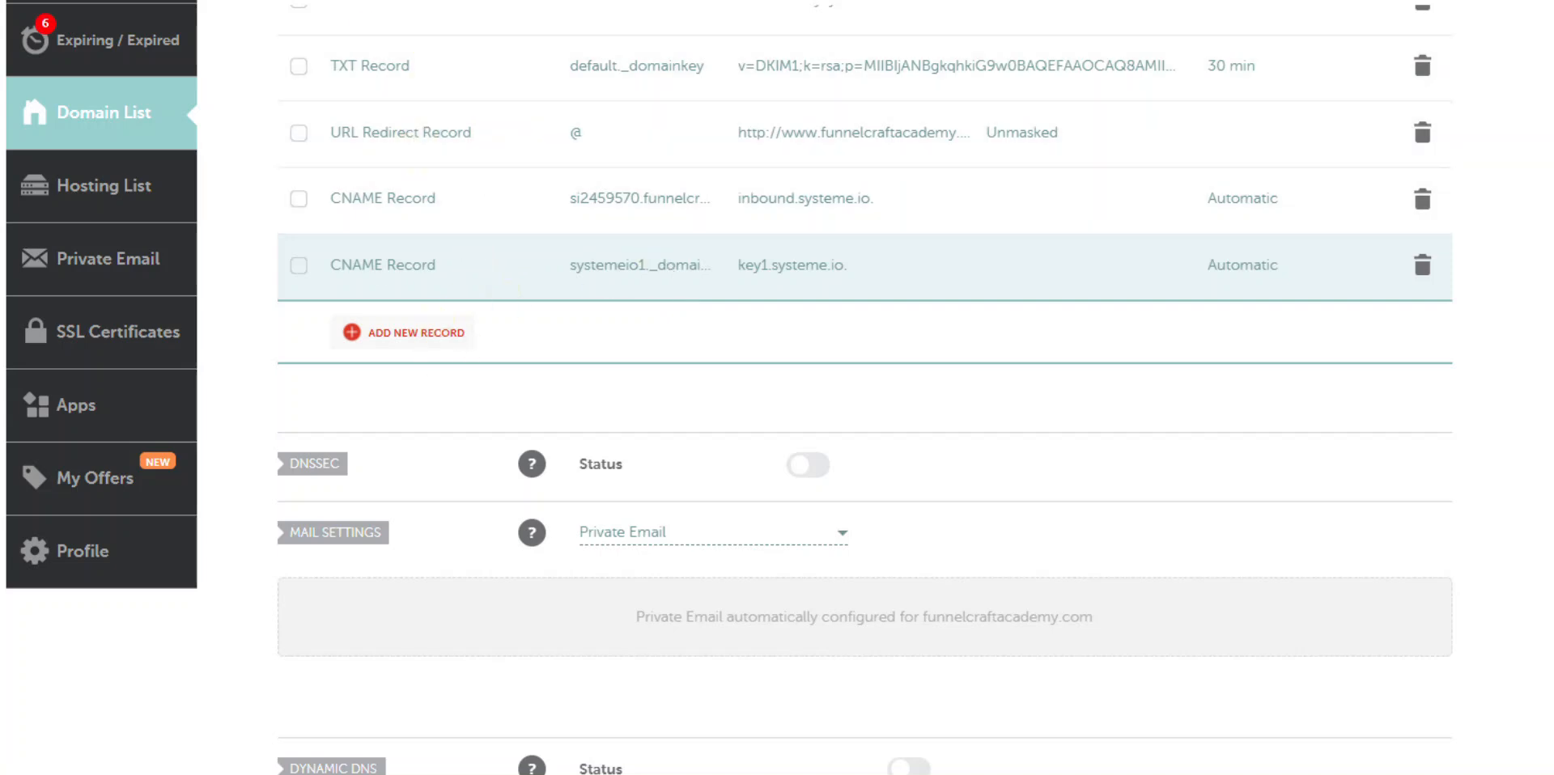
- Start a new CNAME record in Namecheap with host systemeio2._domainkey copied from systeme.io
key(ctrl+Tab)
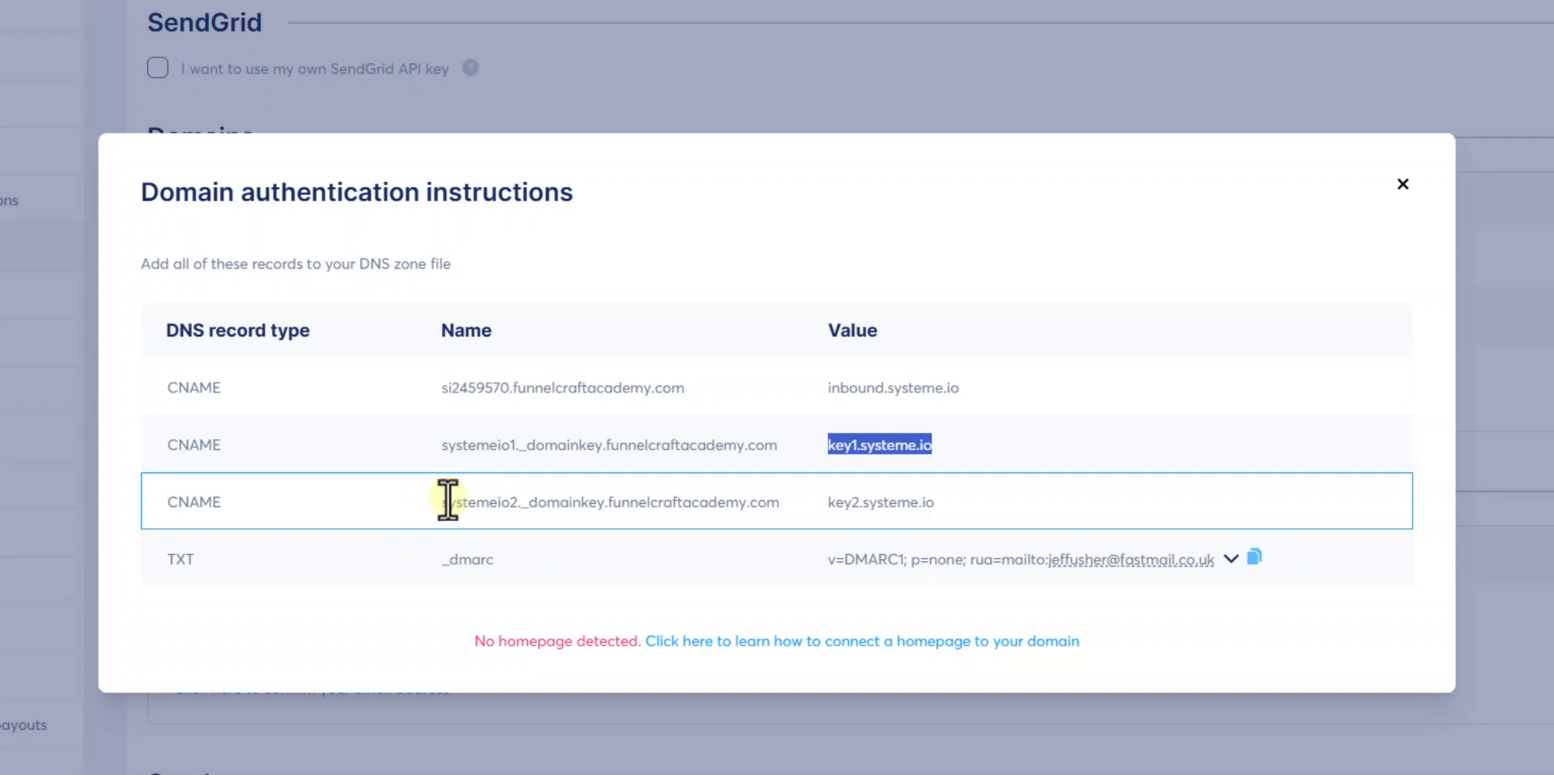
drag(440, 502, 749, 541)
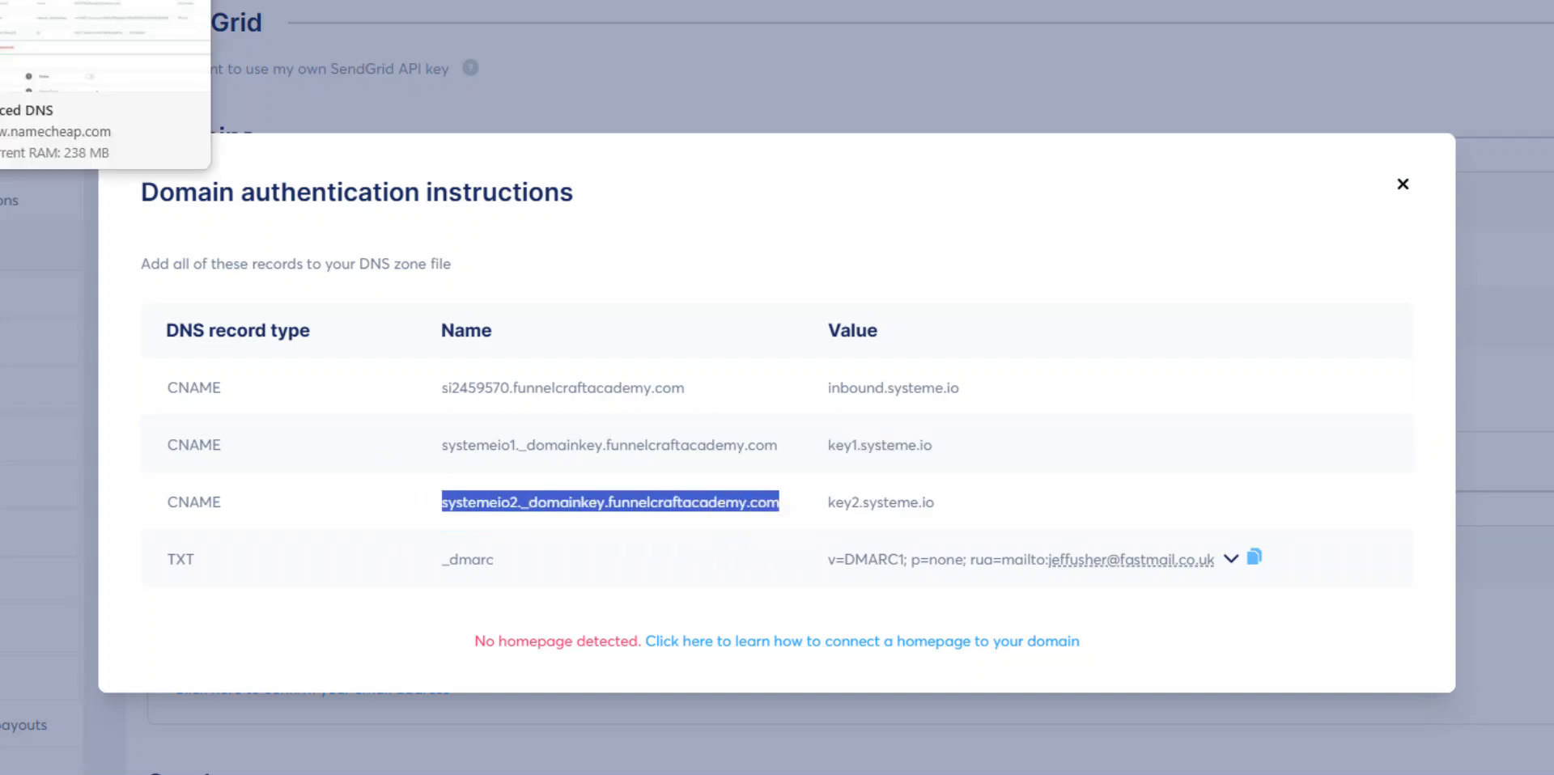
click(73, 1)
click(411, 335)
scroll(427, 416, down, 1)
click(409, 377)
click(610, 266)
key(ctrl+v)
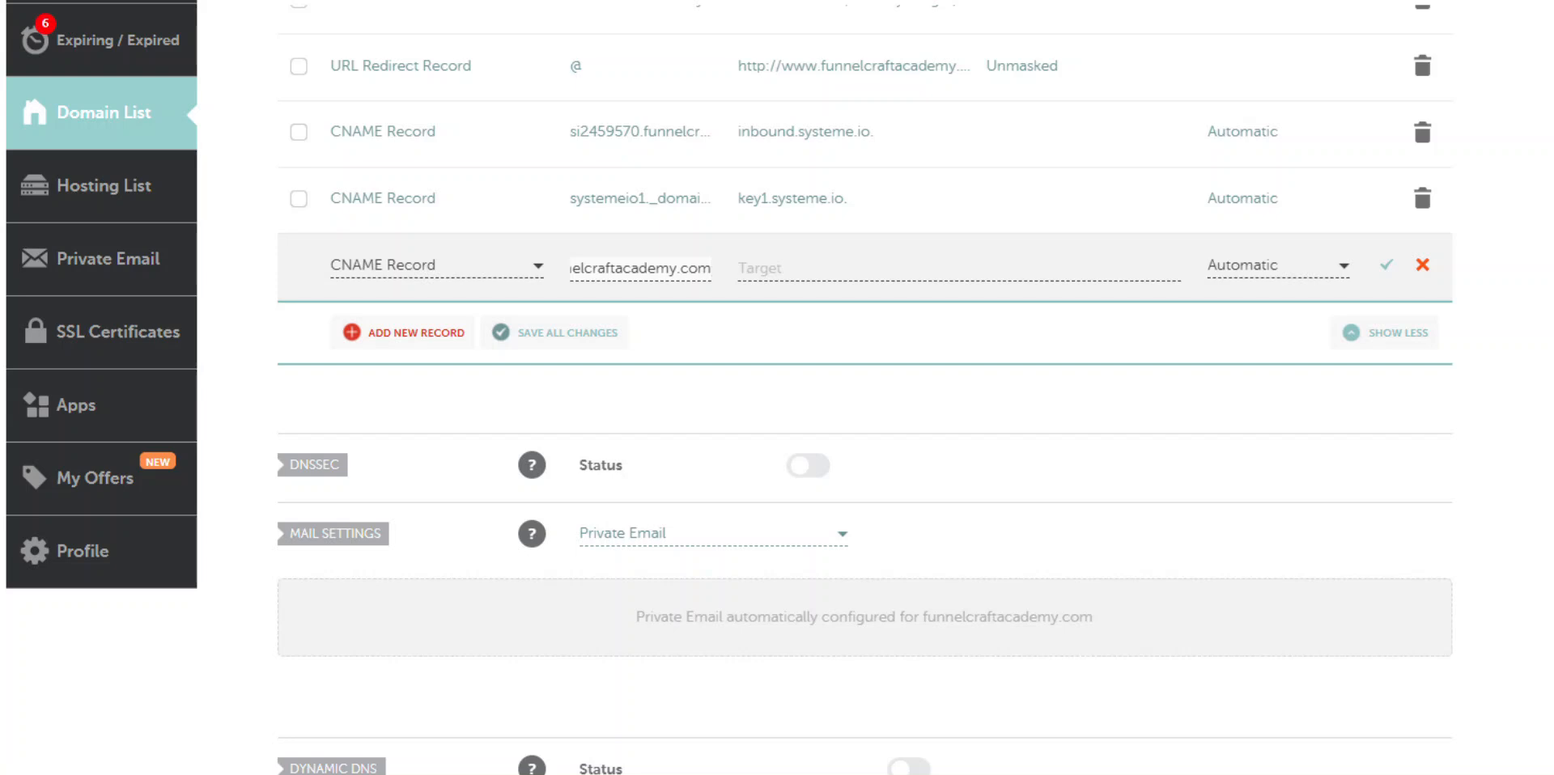
- Point the systemeio2._domainkey CNAME to key2.systeme.io and save it
click(4, 0)
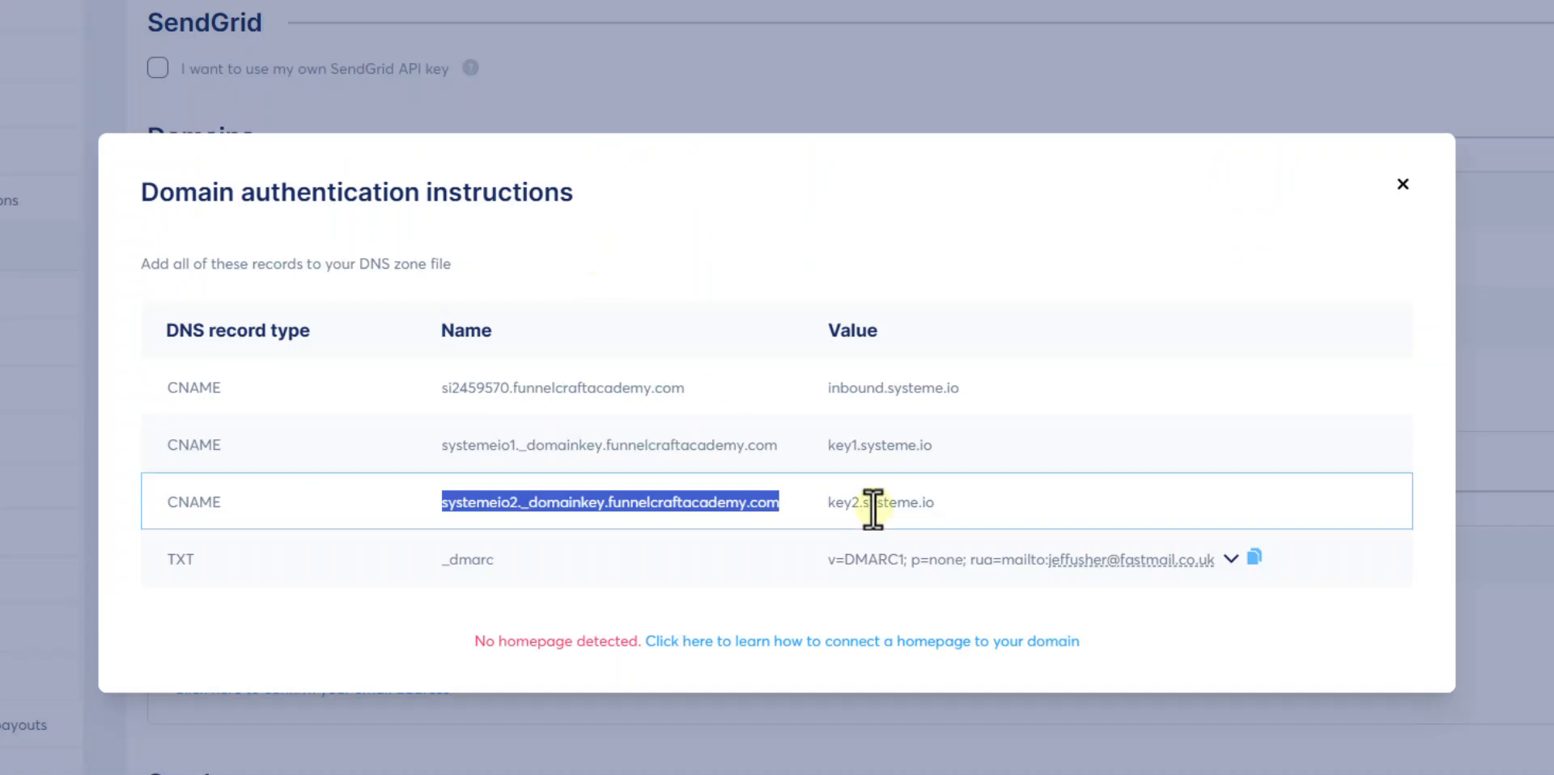
drag(832, 503, 937, 507)
key(ctrl+c)
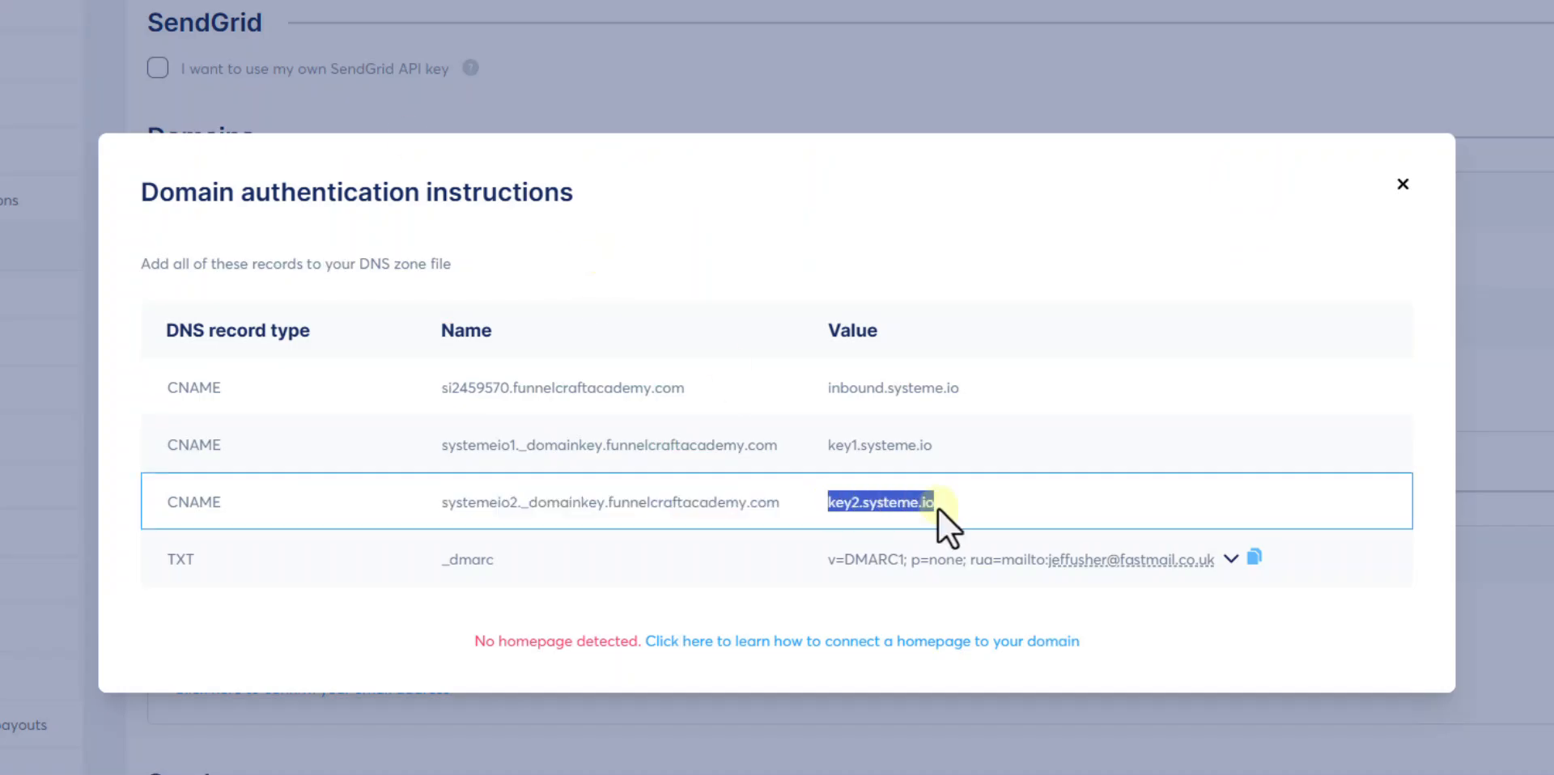
click(4, 1)
click(824, 267)
key(ctrl+v)
click(1387, 265)
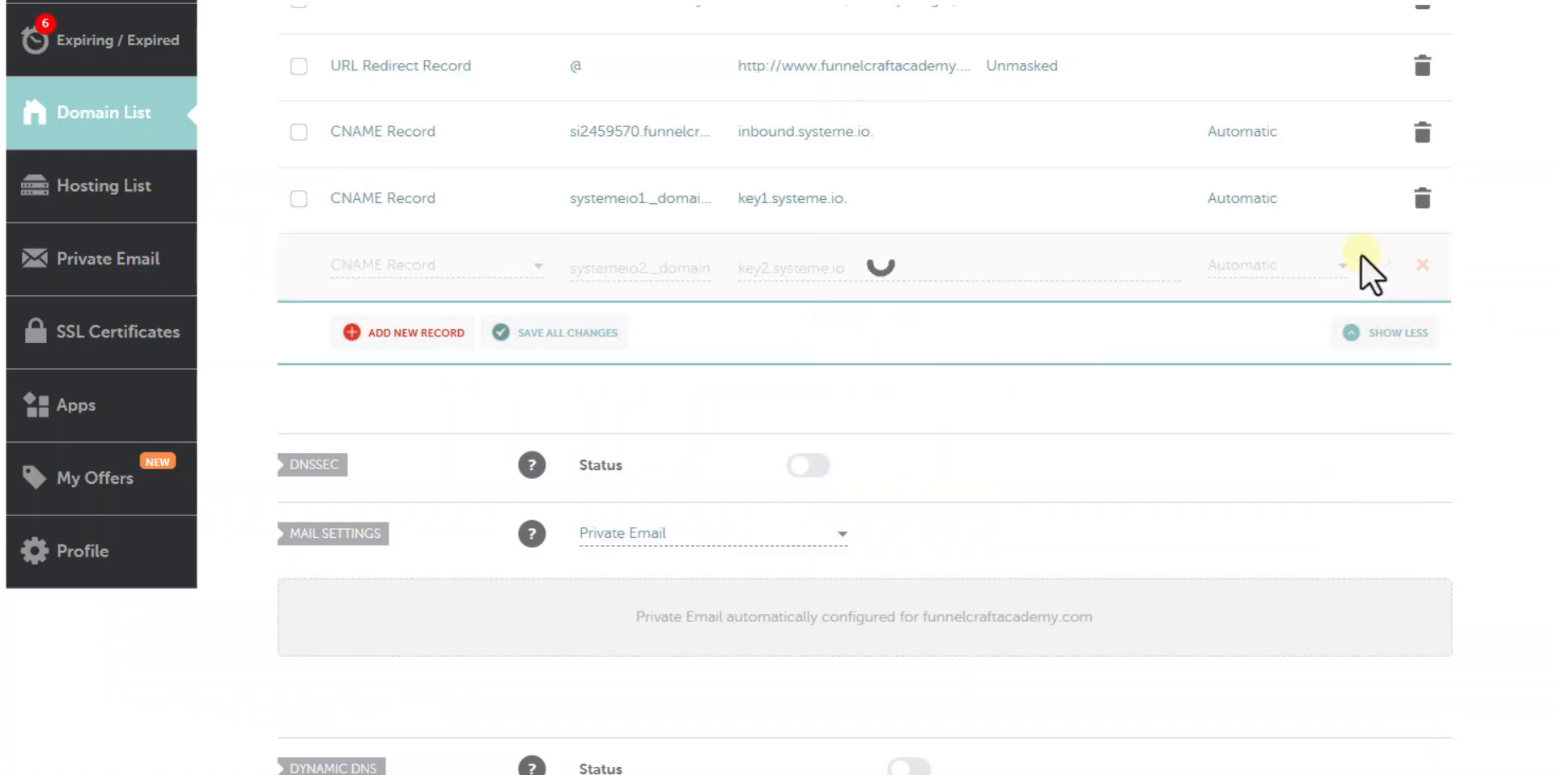
scroll(411, 121, up, 2)
scroll(411, 122, up, 3)
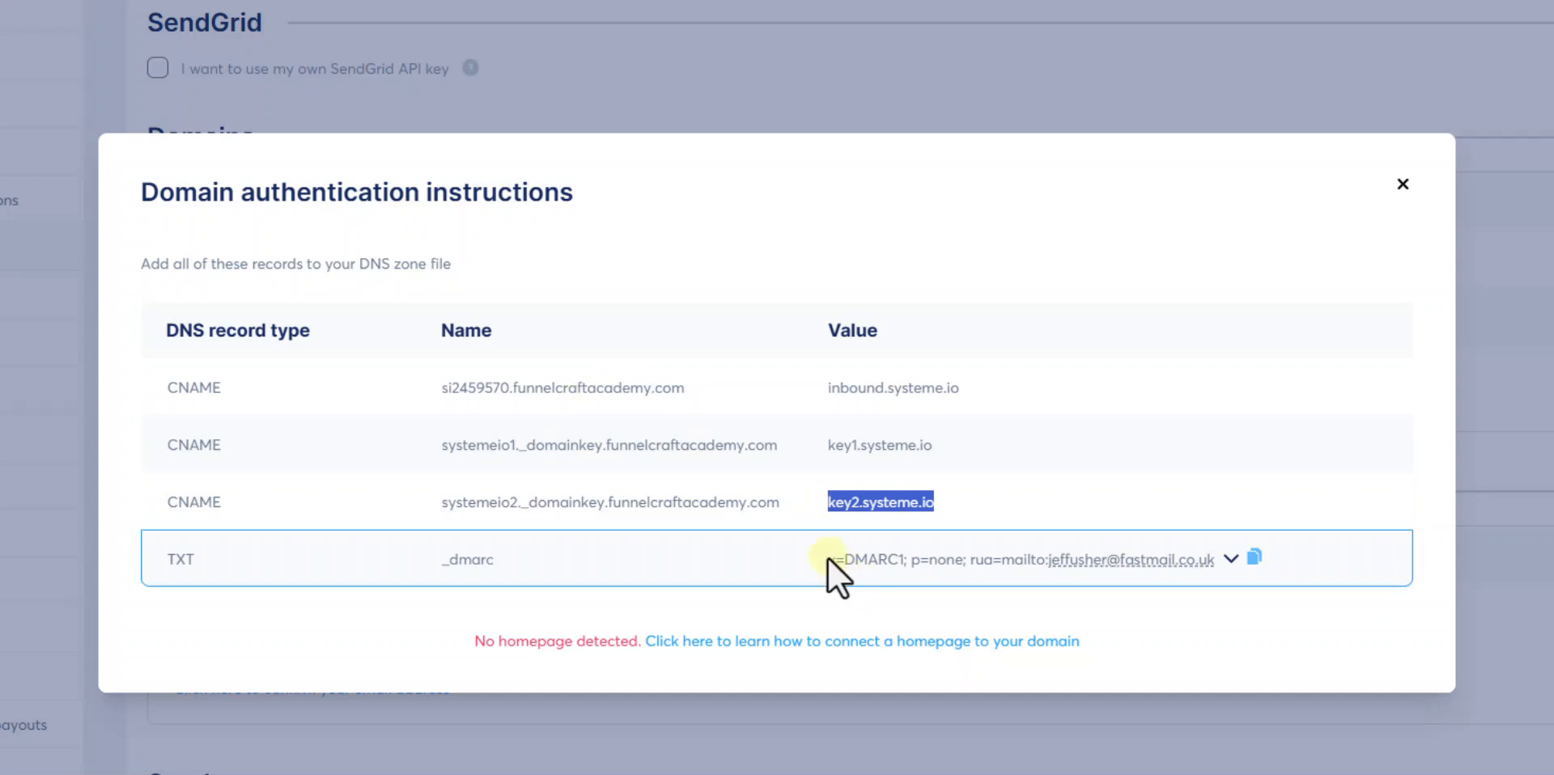
- Add a new TXT record in Namecheap with host _dmarc
drag(442, 560, 497, 562)
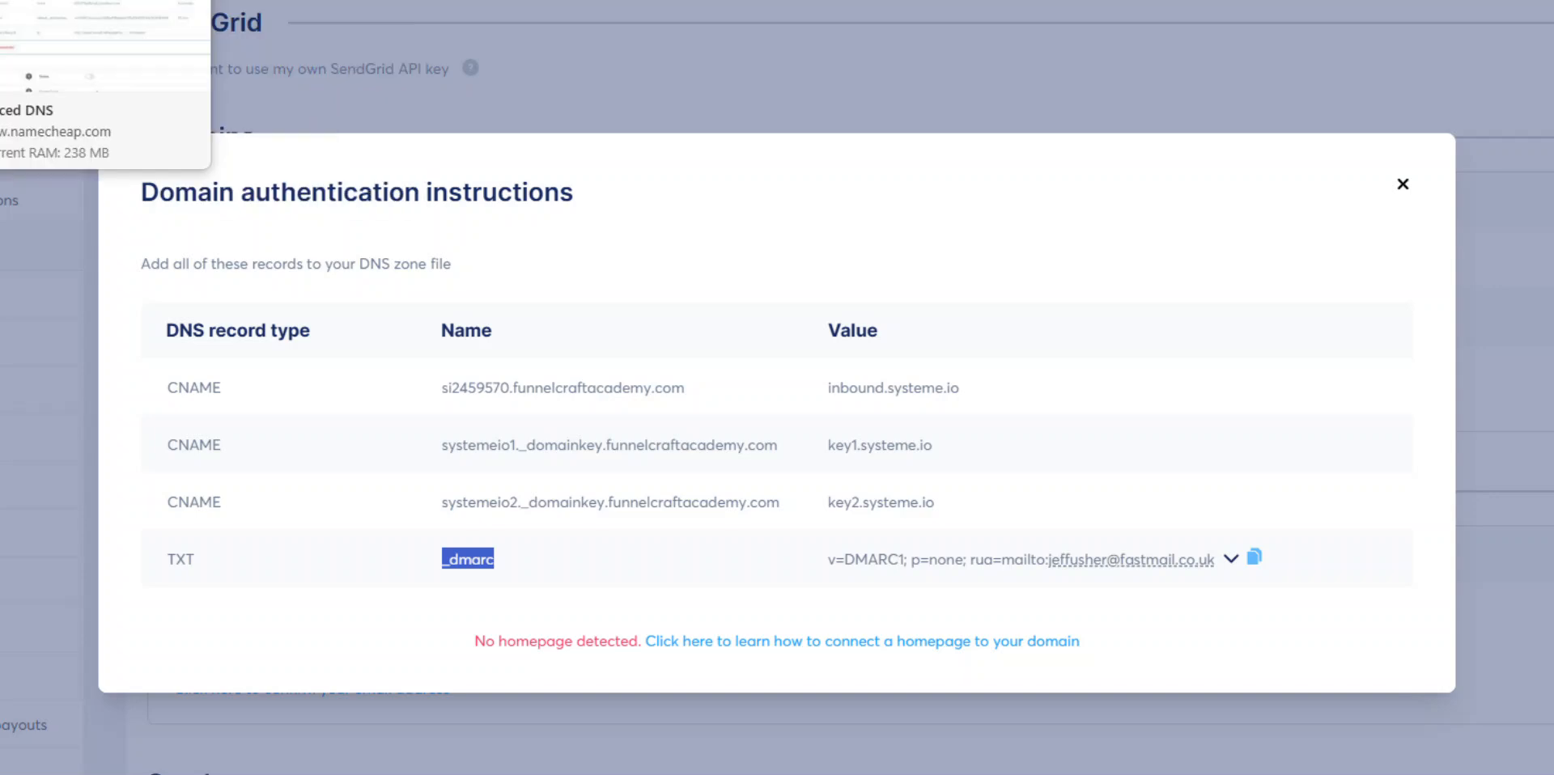
click(89, 0)
click(416, 685)
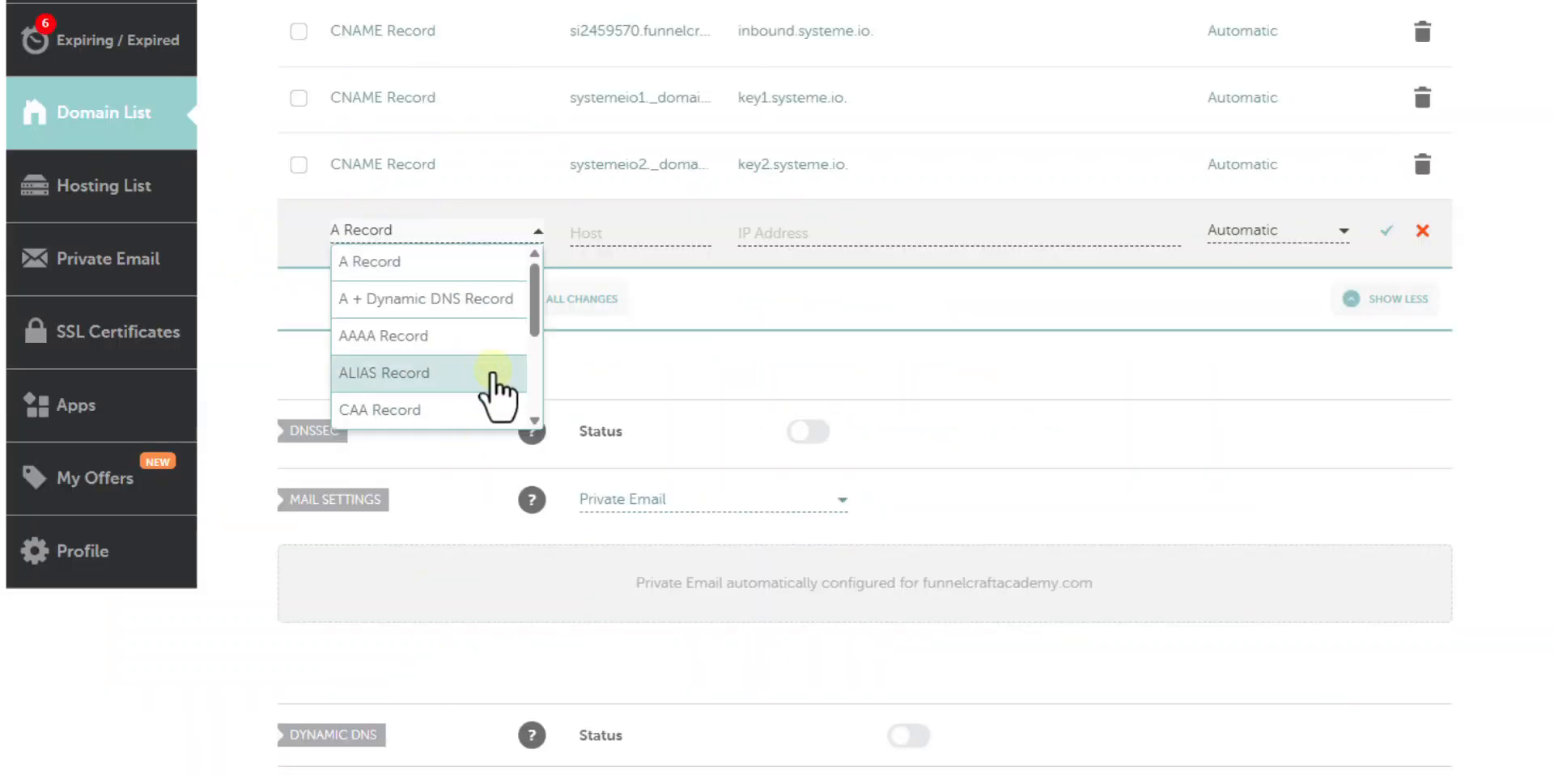
scroll(528, 311, down, 5)
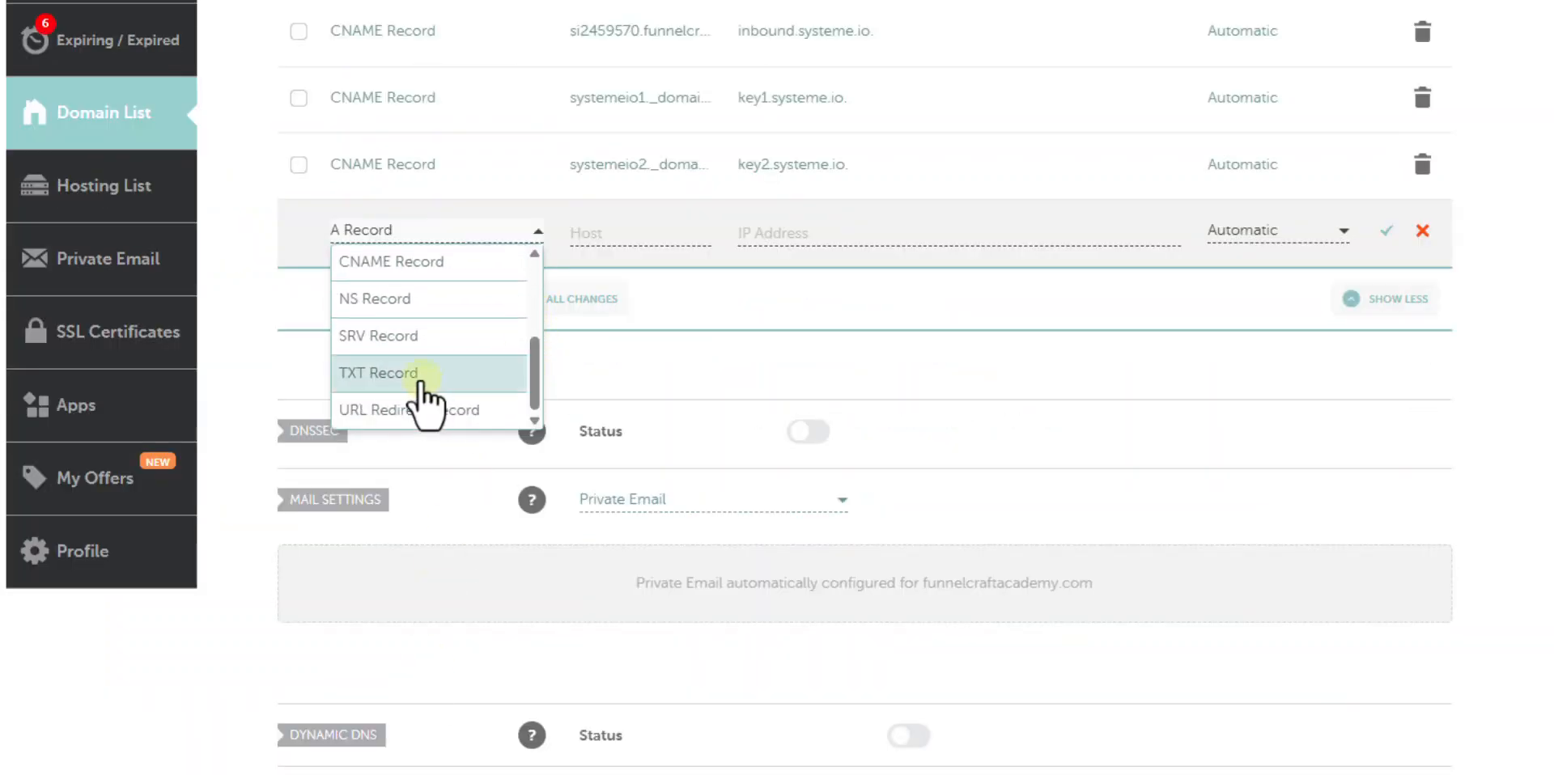
click(421, 374)
click(607, 237)
text(_dmarc)
click(804, 239)
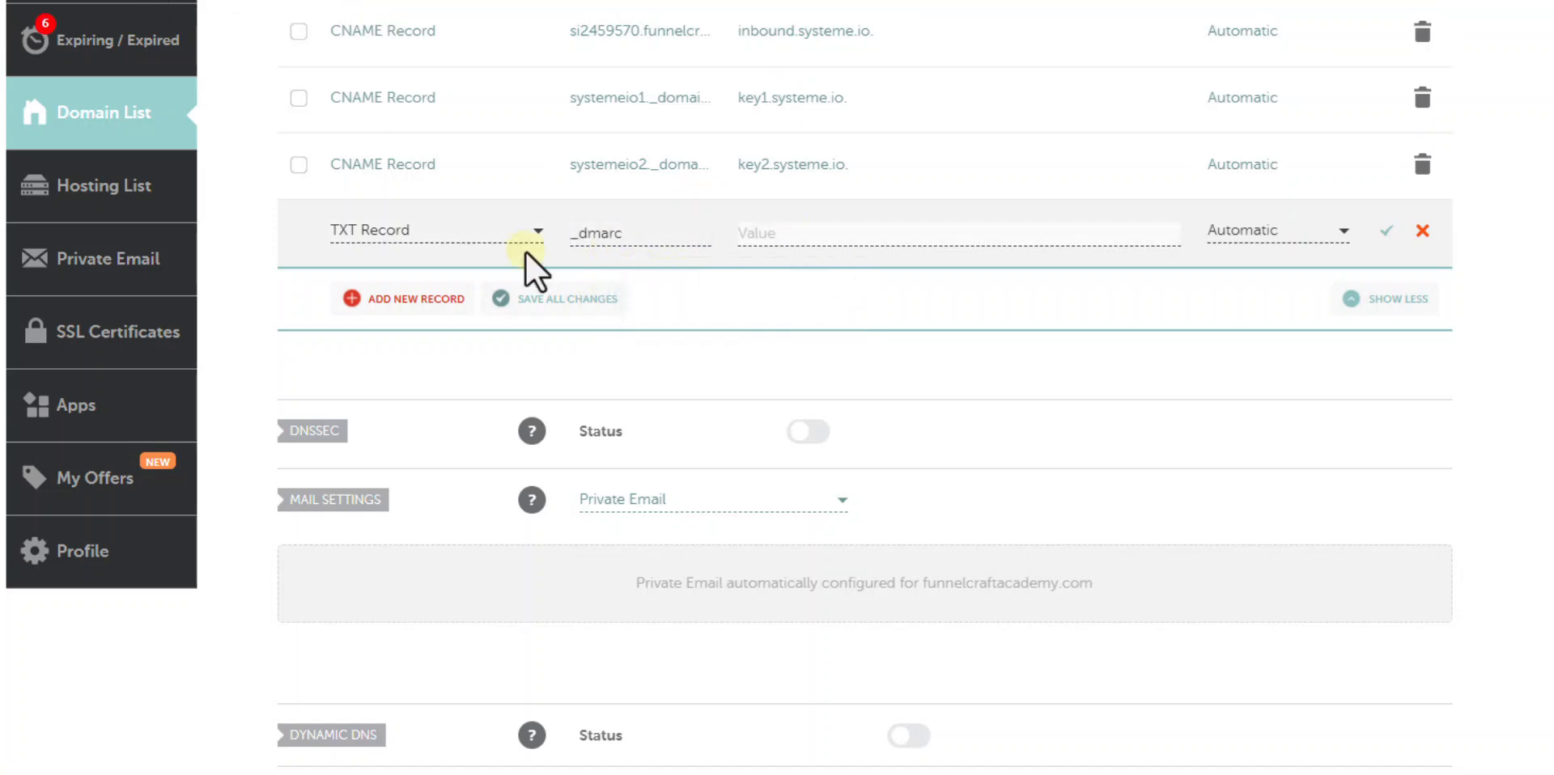
- Fill the _dmarc TXT value with the copied v=DMARC1; p=none policy and save it
key(alt+Tab)
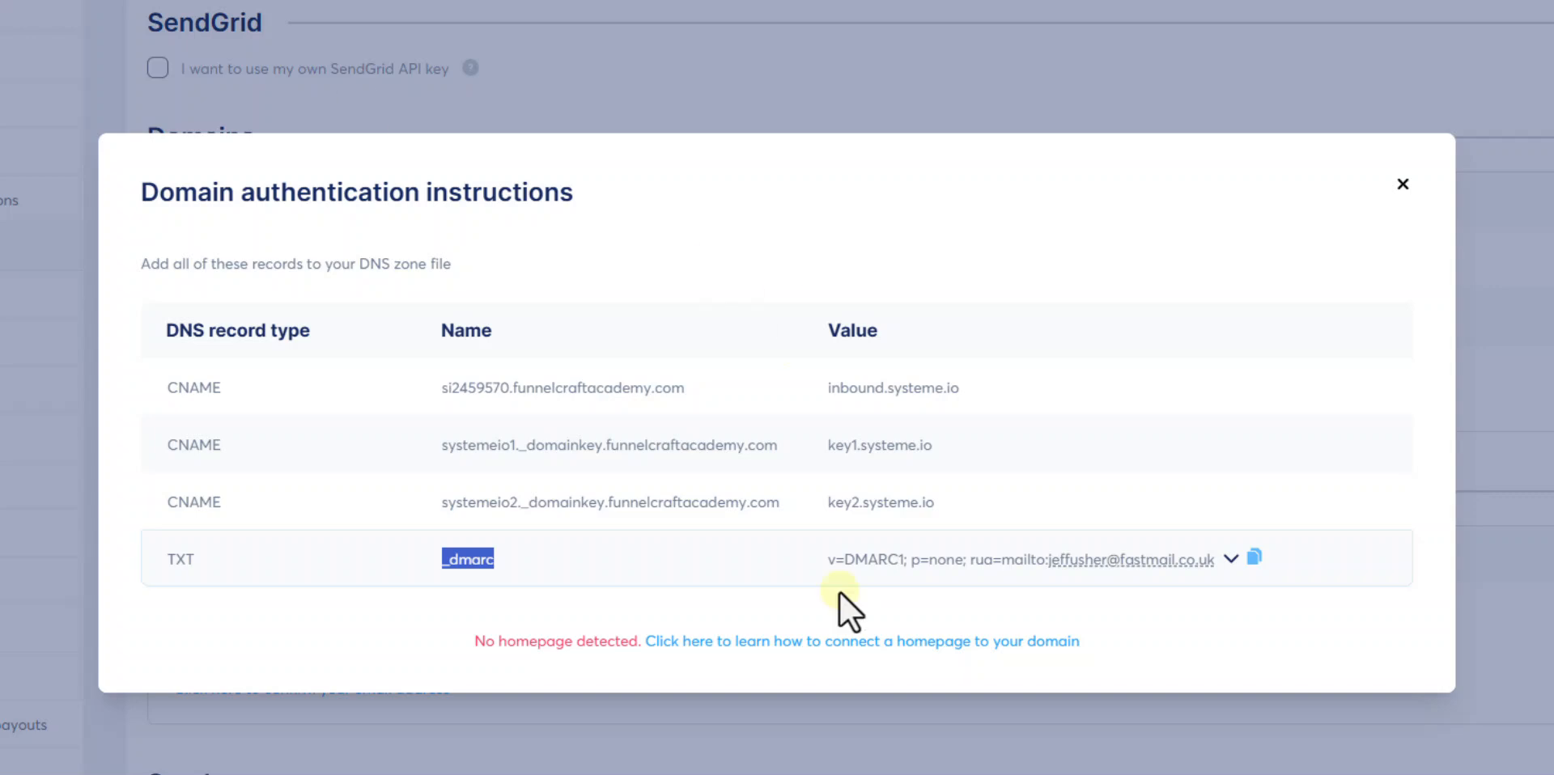
click(826, 561)
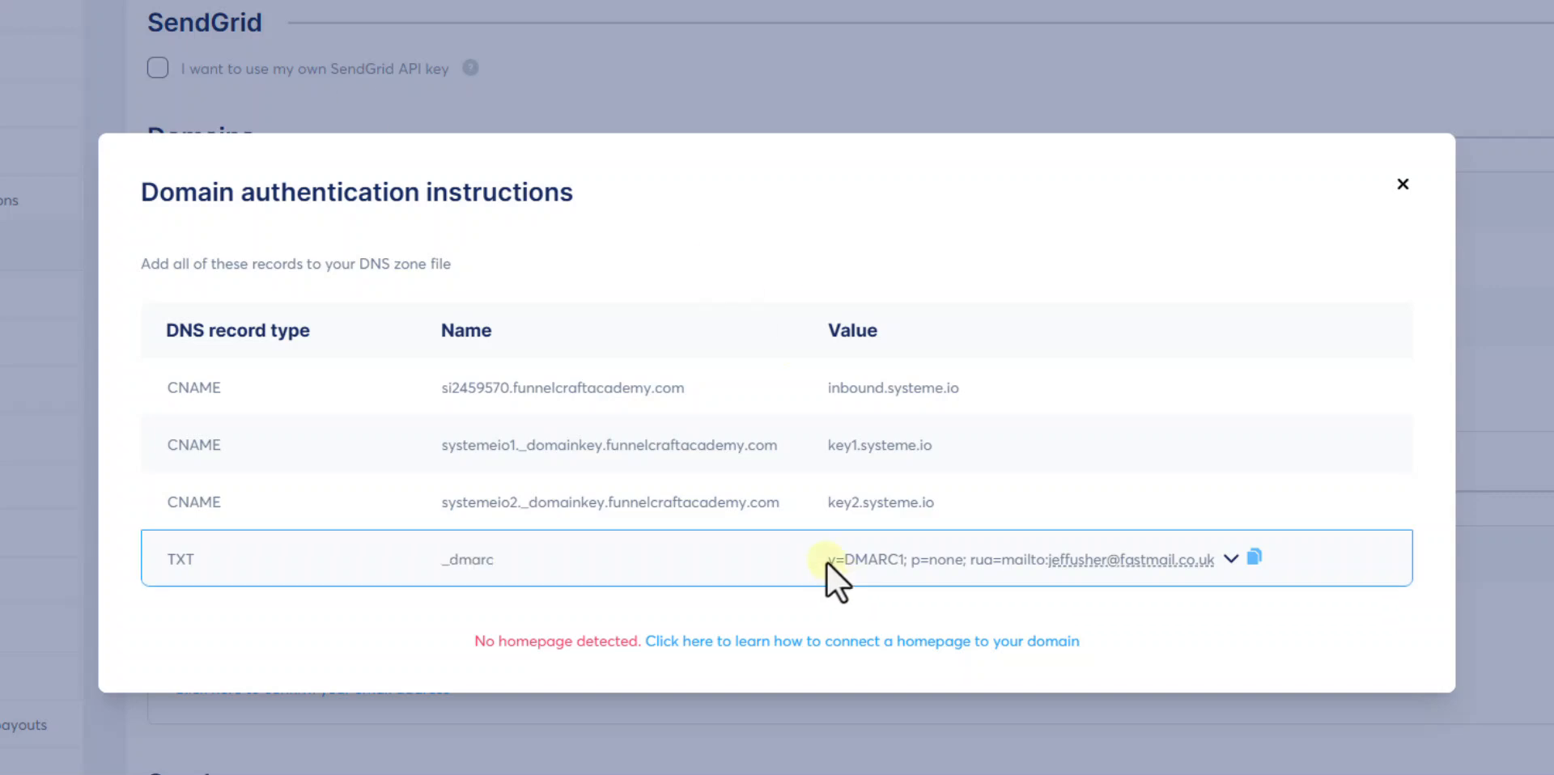
click(1253, 558)
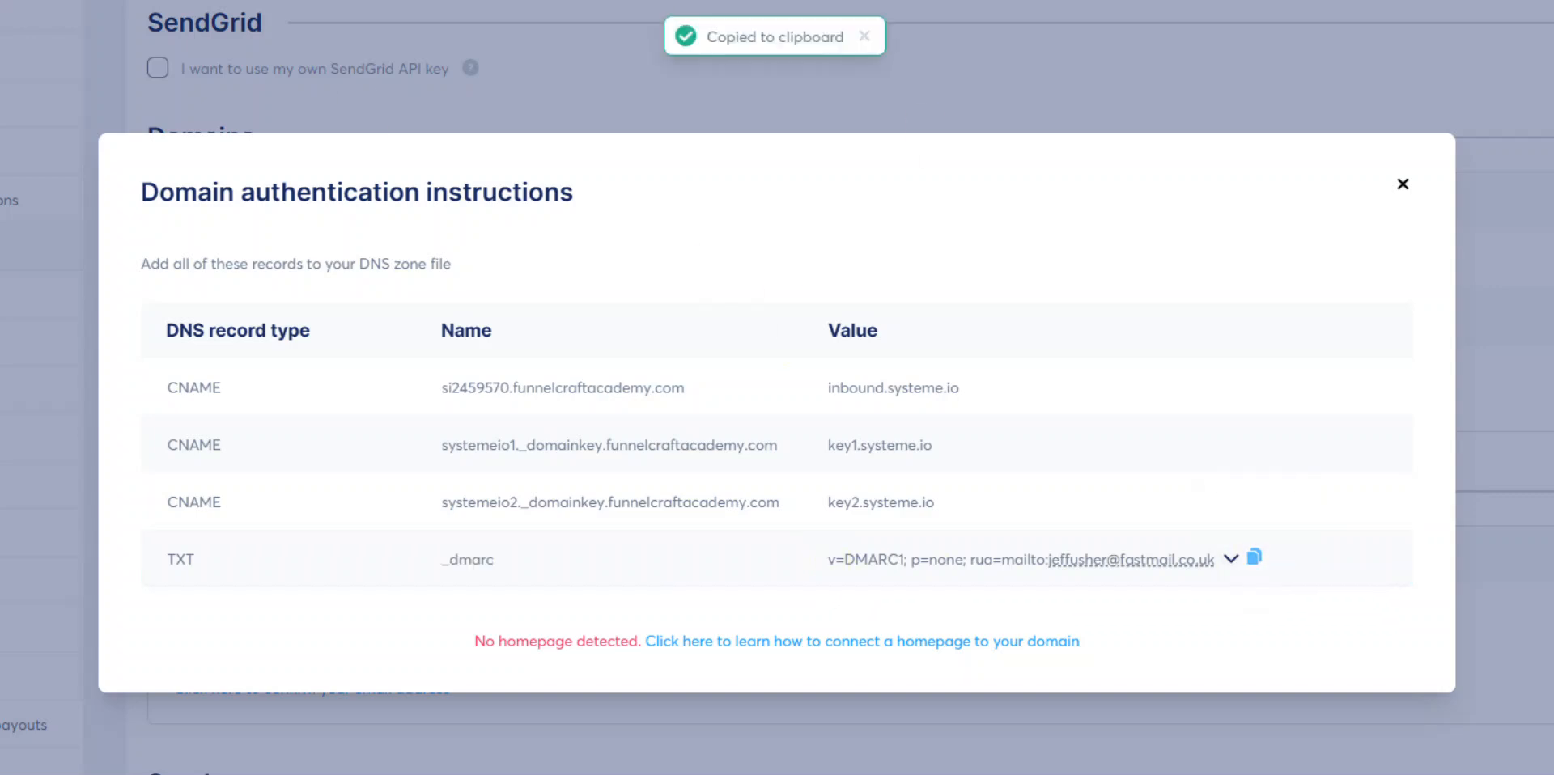
click(49, 2)
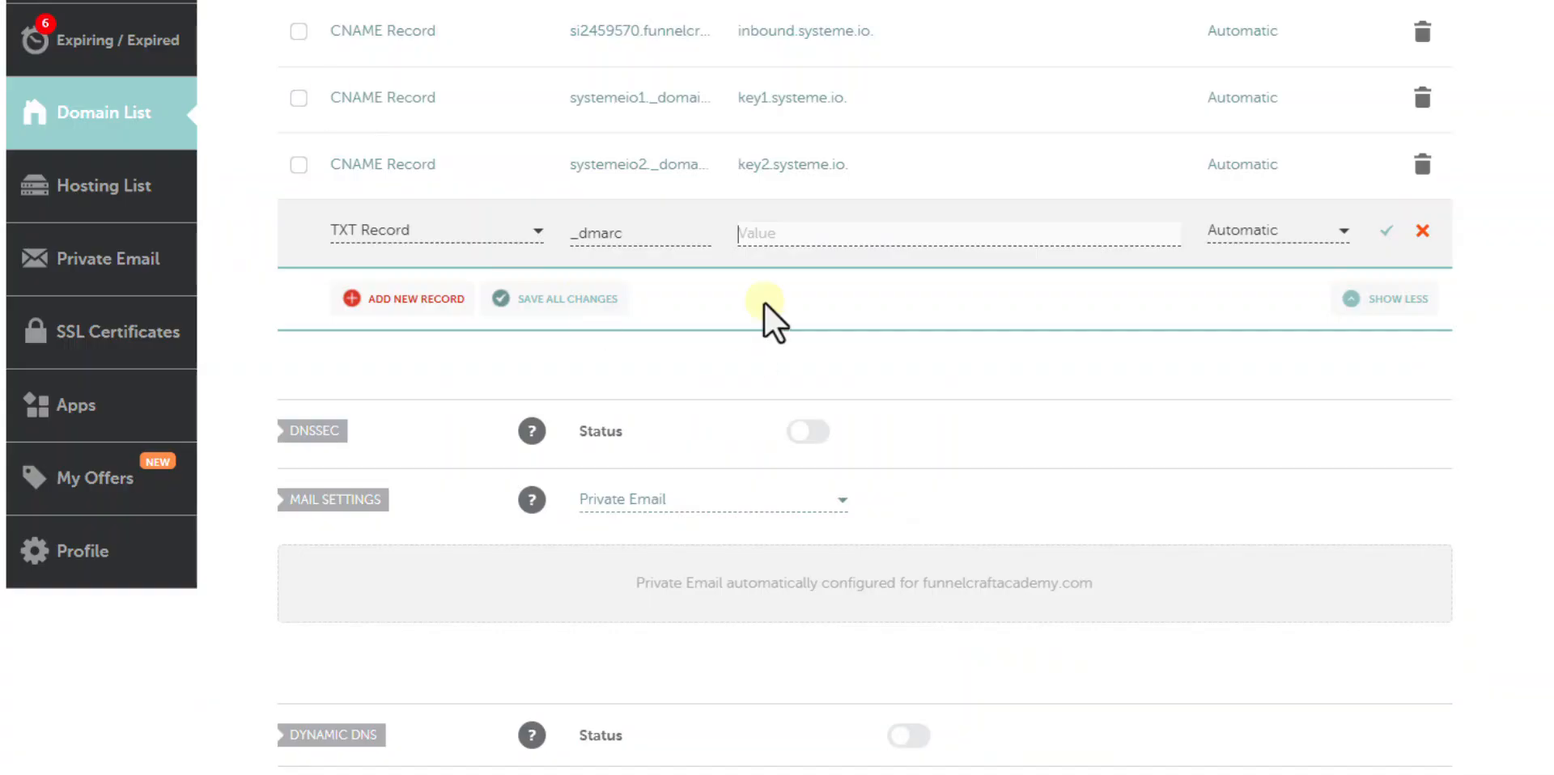
click(822, 232)
key(ctrl+v)
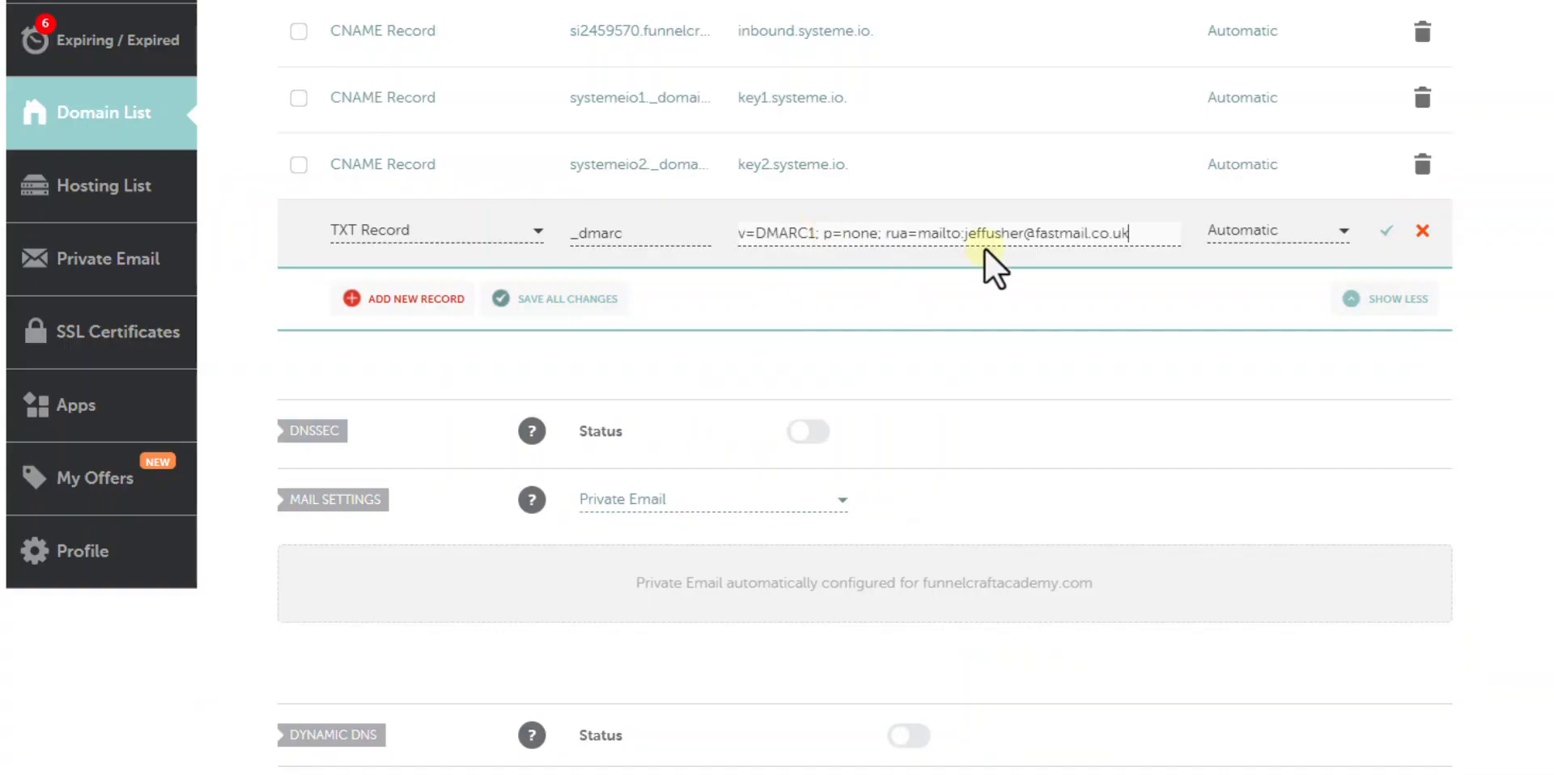
click(1386, 232)
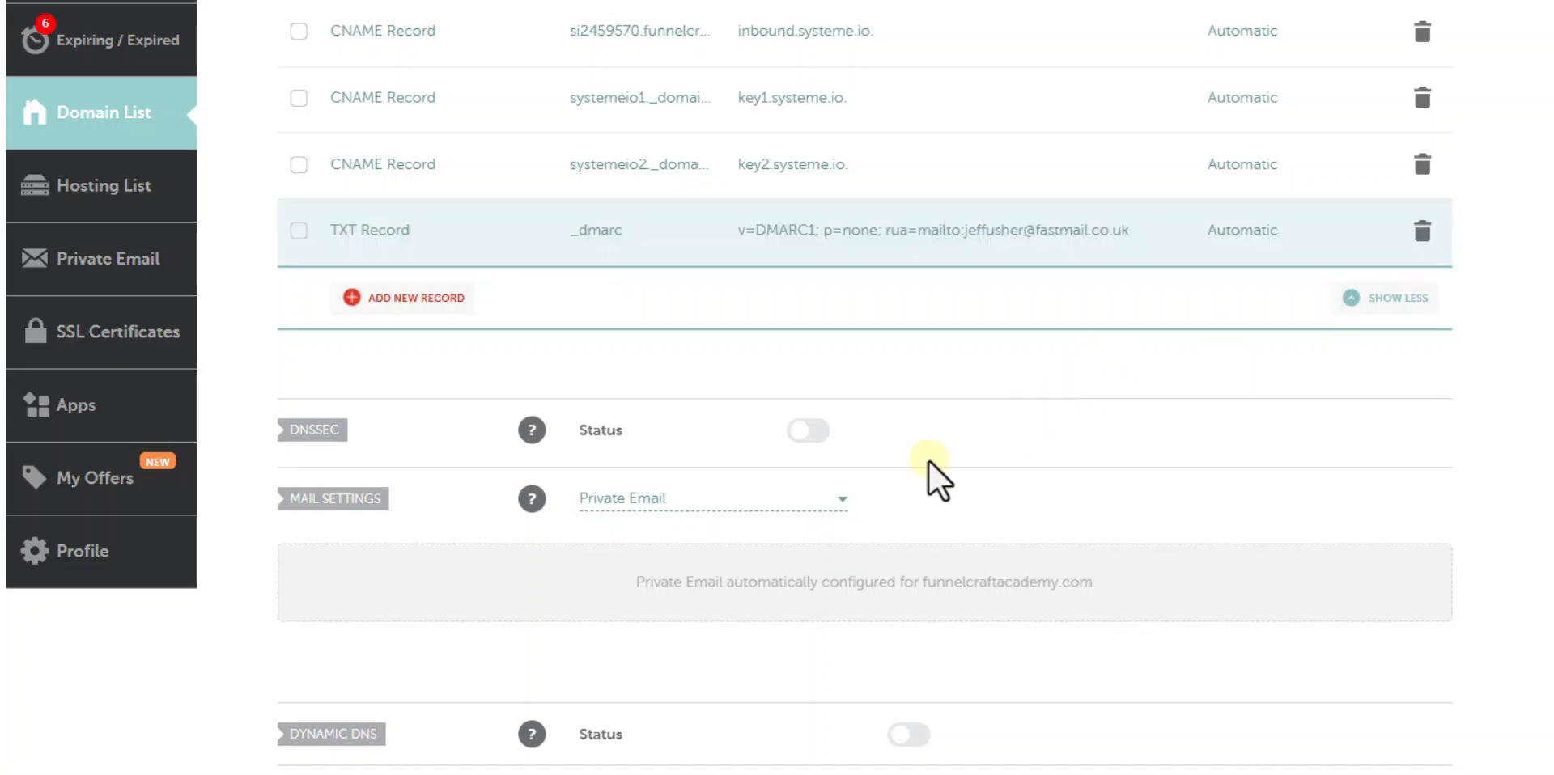
scroll(931, 504, down, 5)
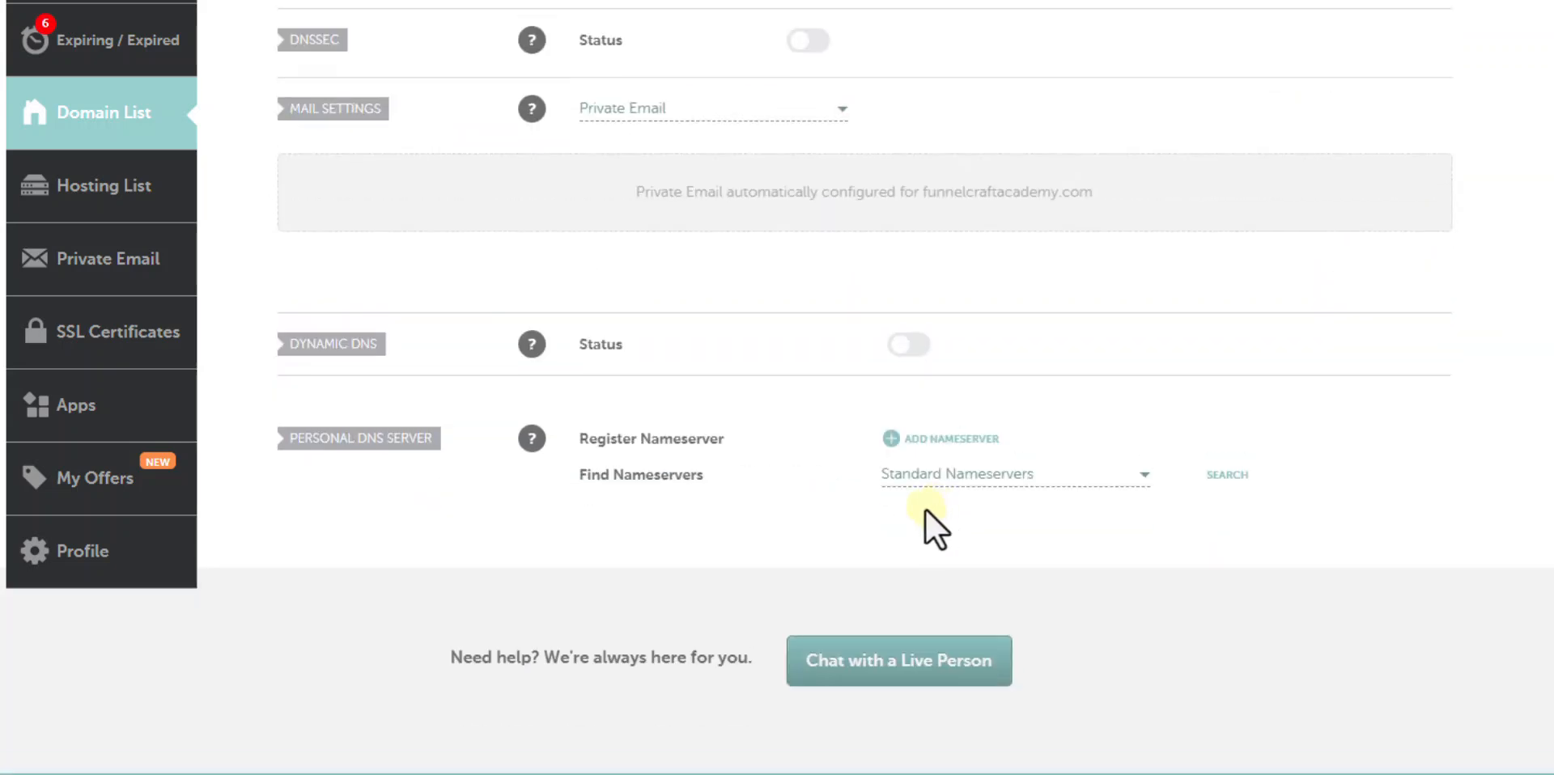
scroll(926, 510, up, 7)
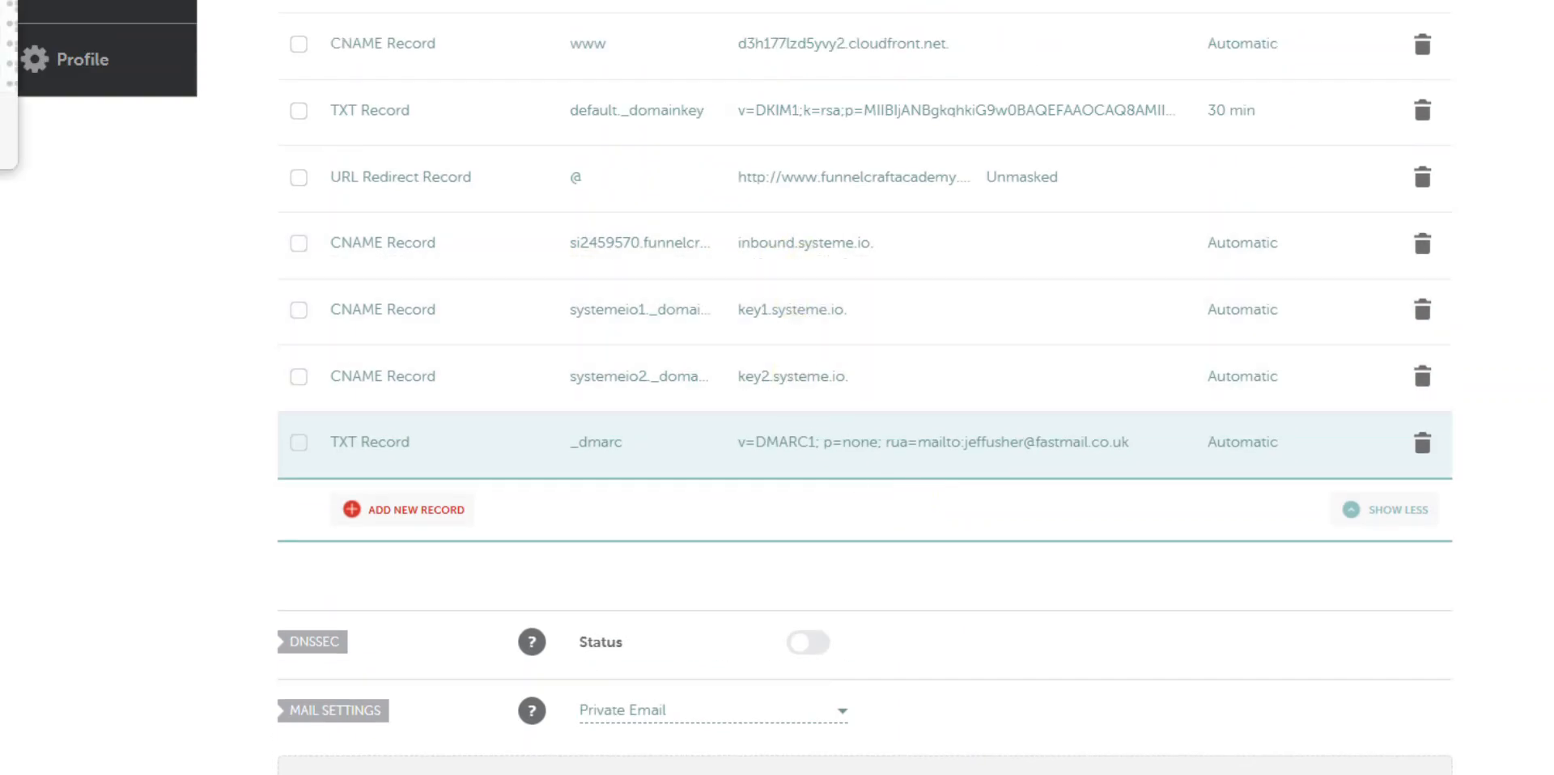
key(ctrl+shift+Tab)
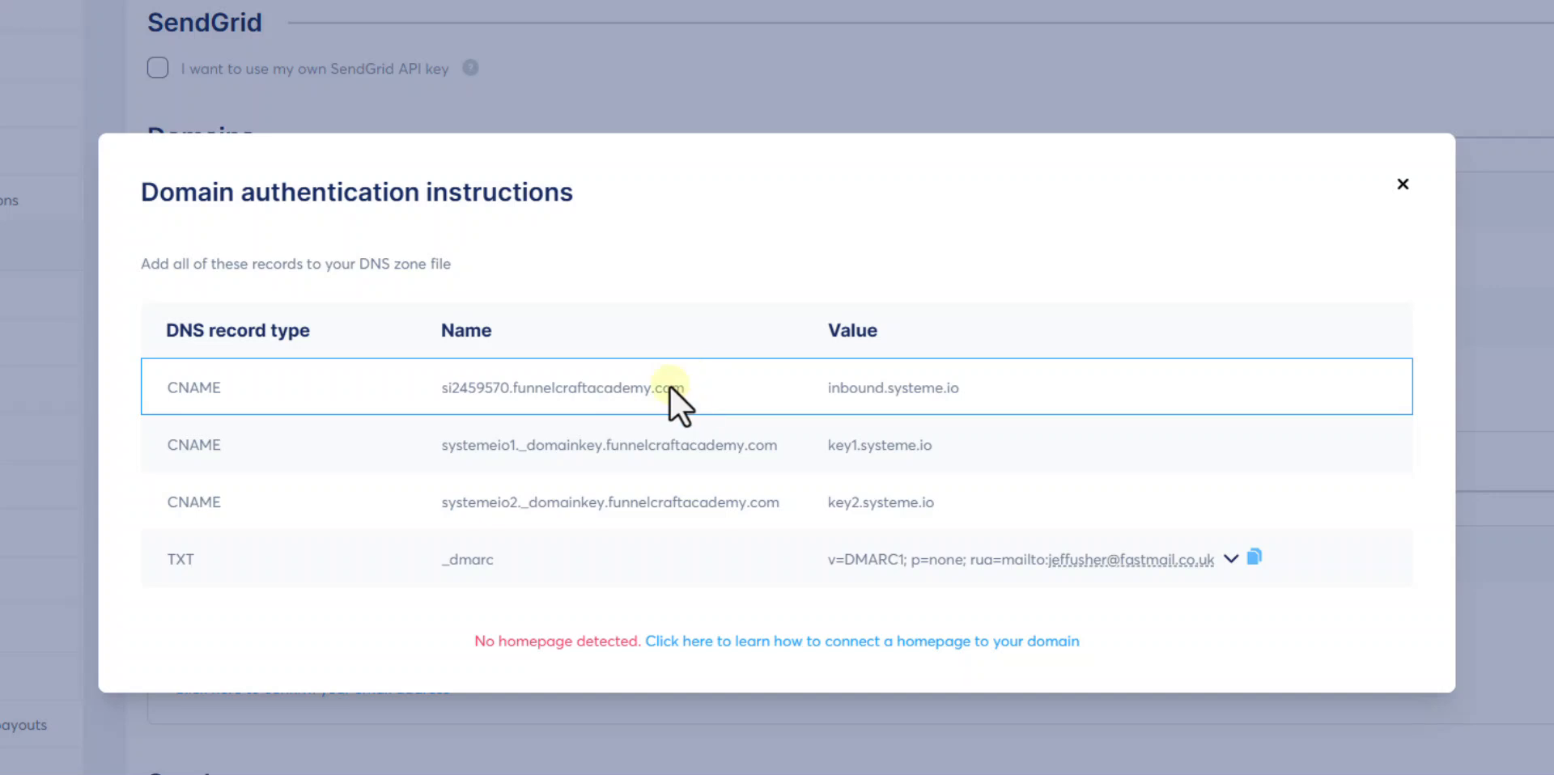
- Close the authentication instructions and check funnelcraftacademy.com's status reads Verified
click(1400, 185)
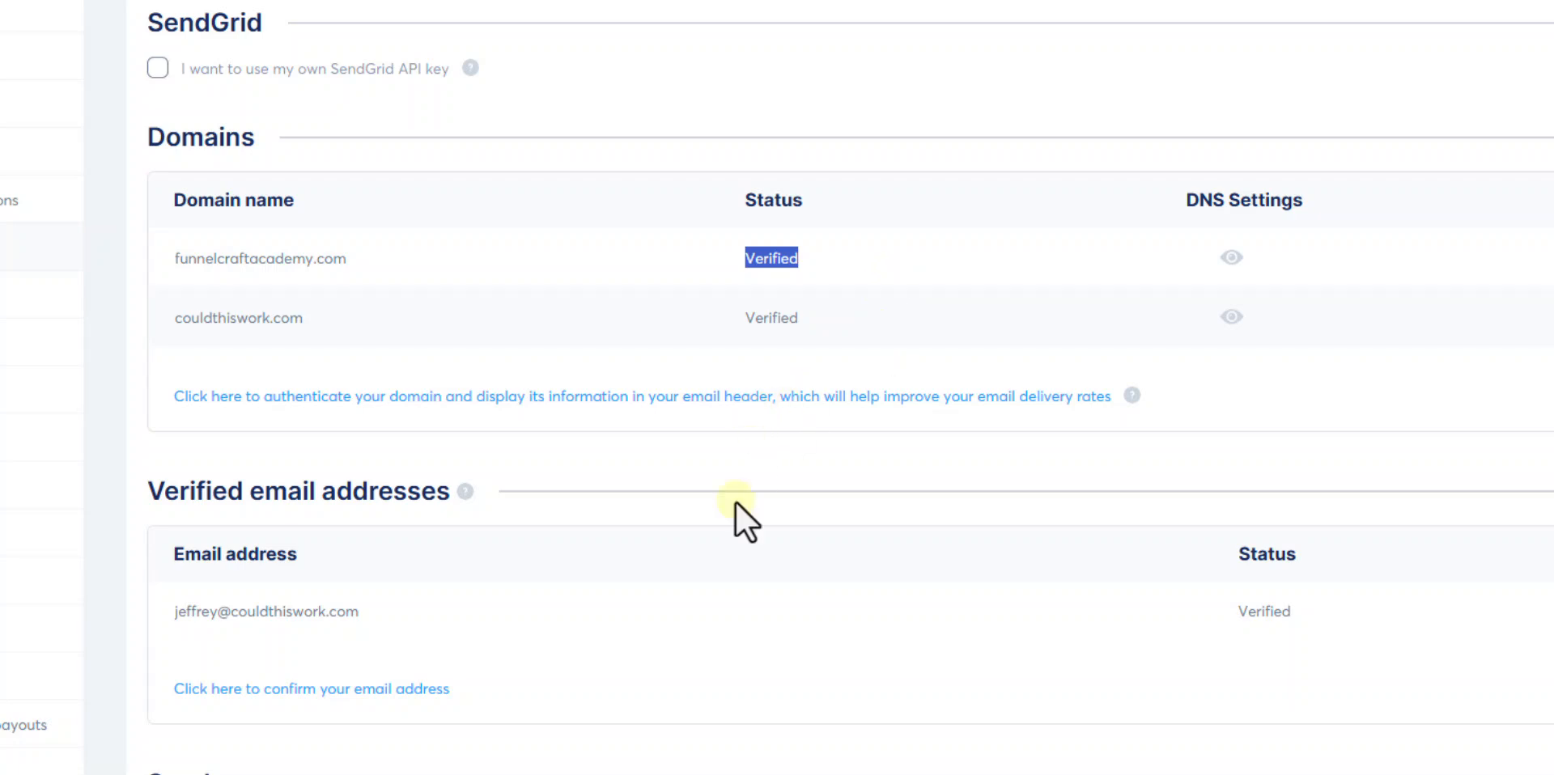
scroll(727, 541, down, 1)
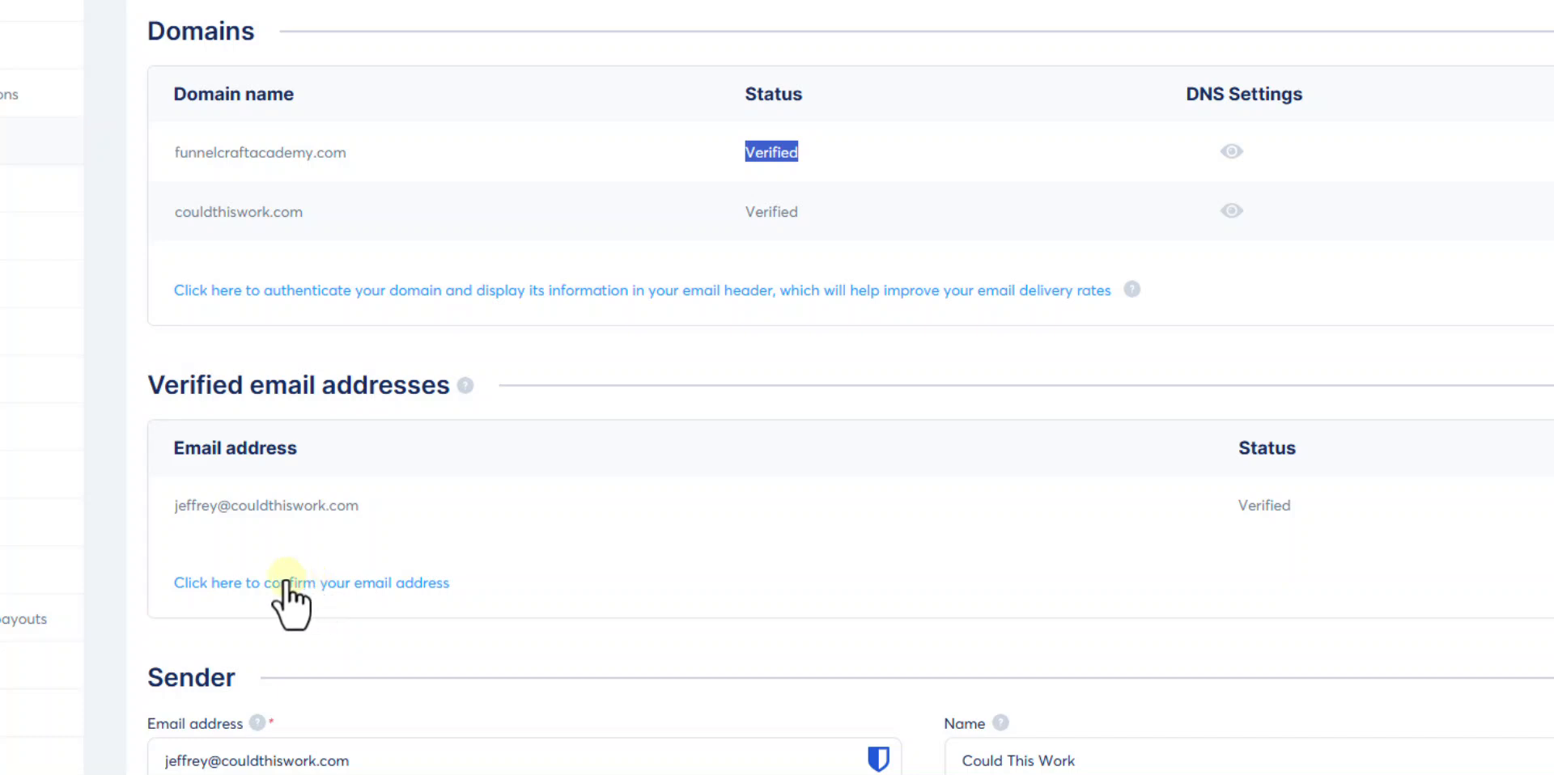
- Add the funnelcraftacademy contact mailbox as a new sender, leaving it Pending
click(285, 585)
click(542, 425)
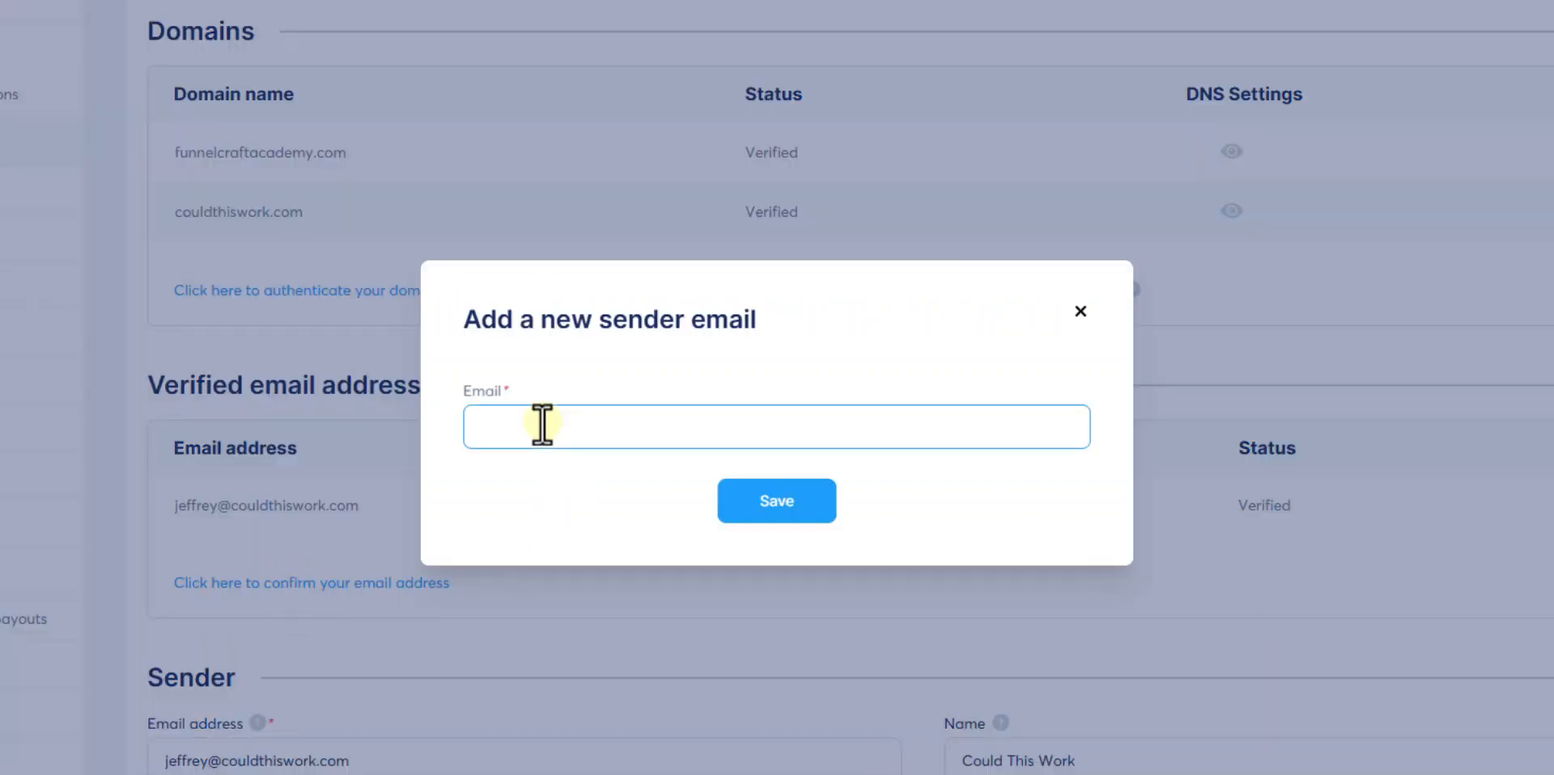
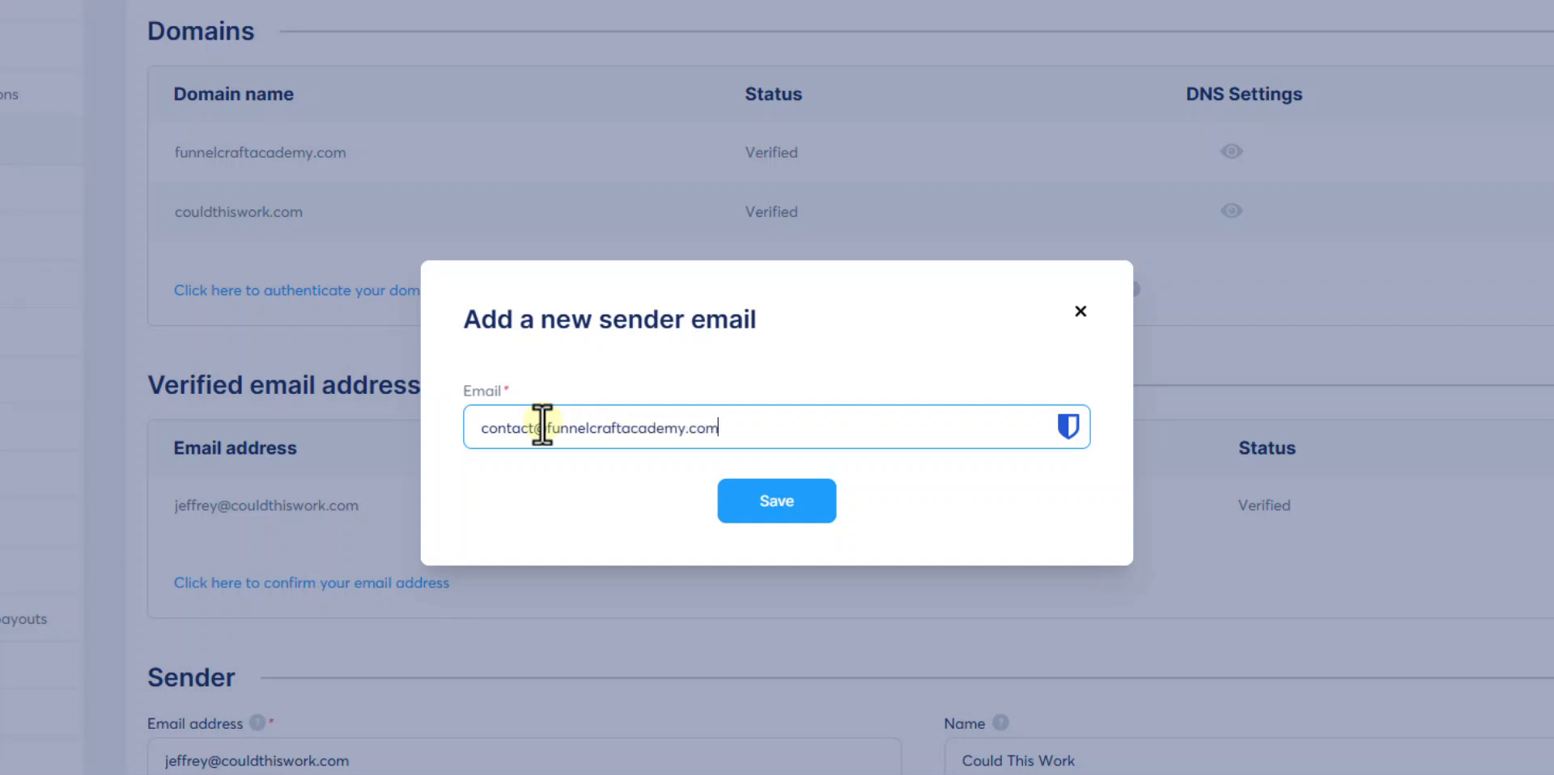
click(779, 508)
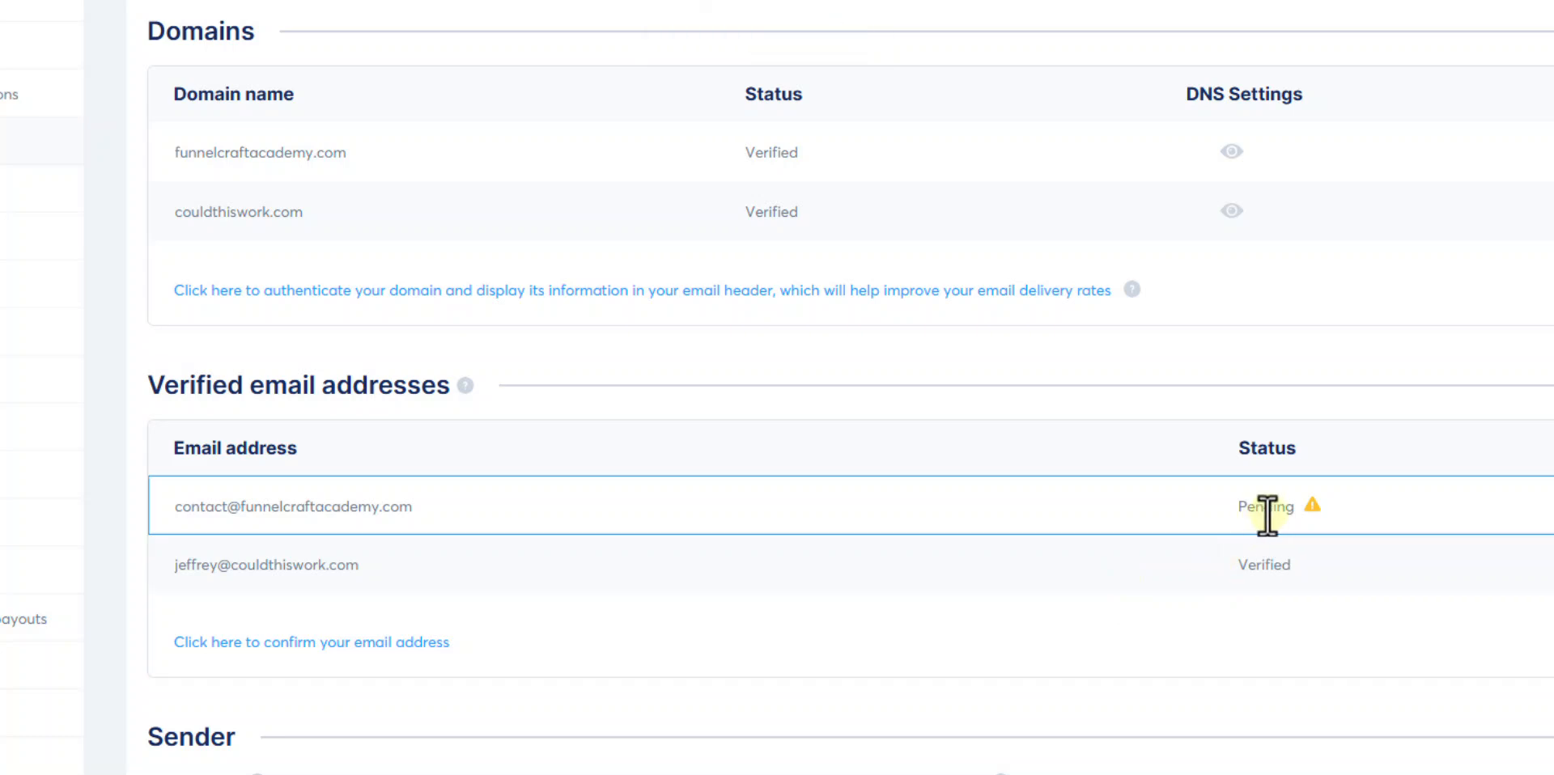
click(1553, 506)
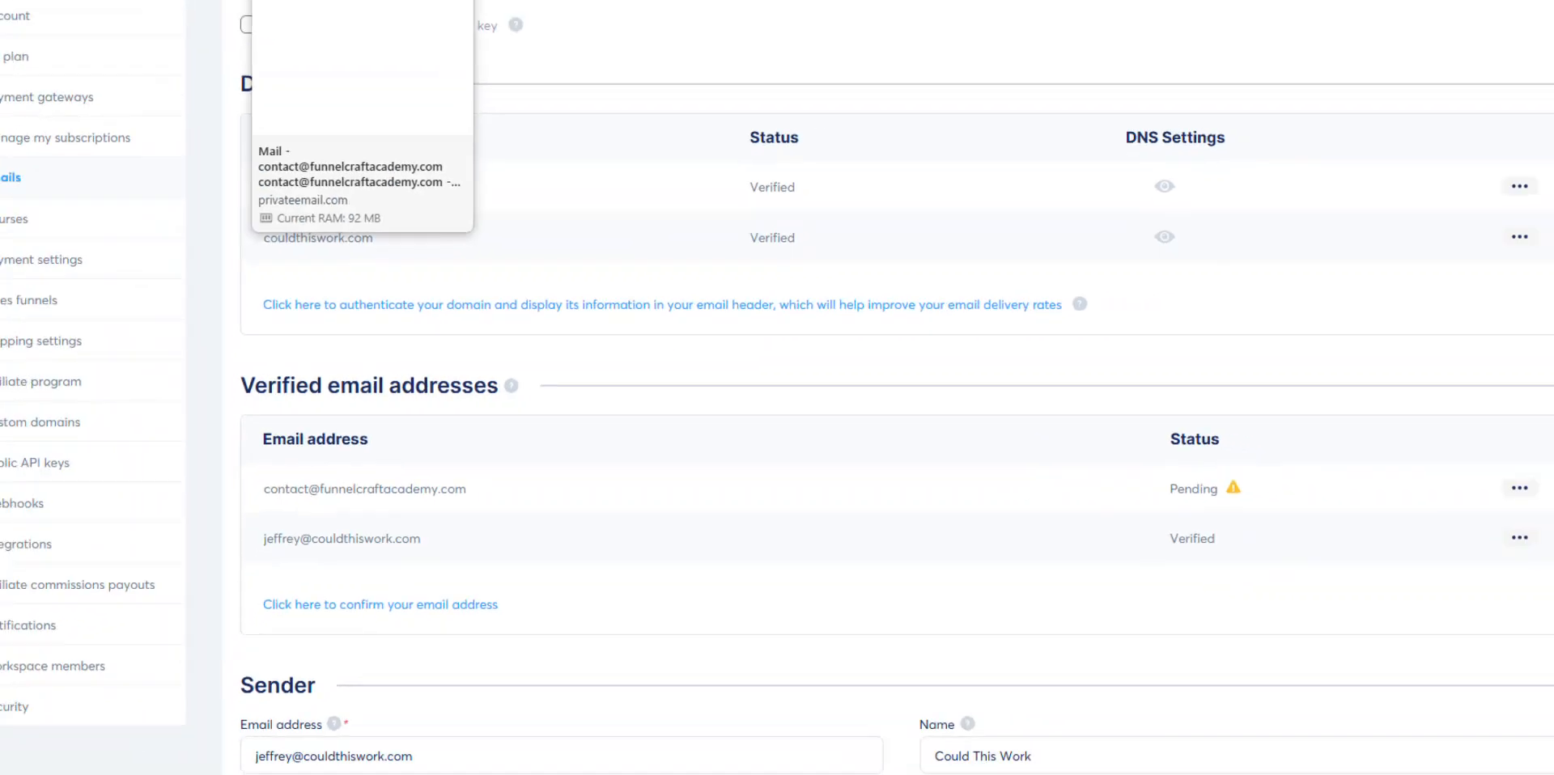
click(375, 2)
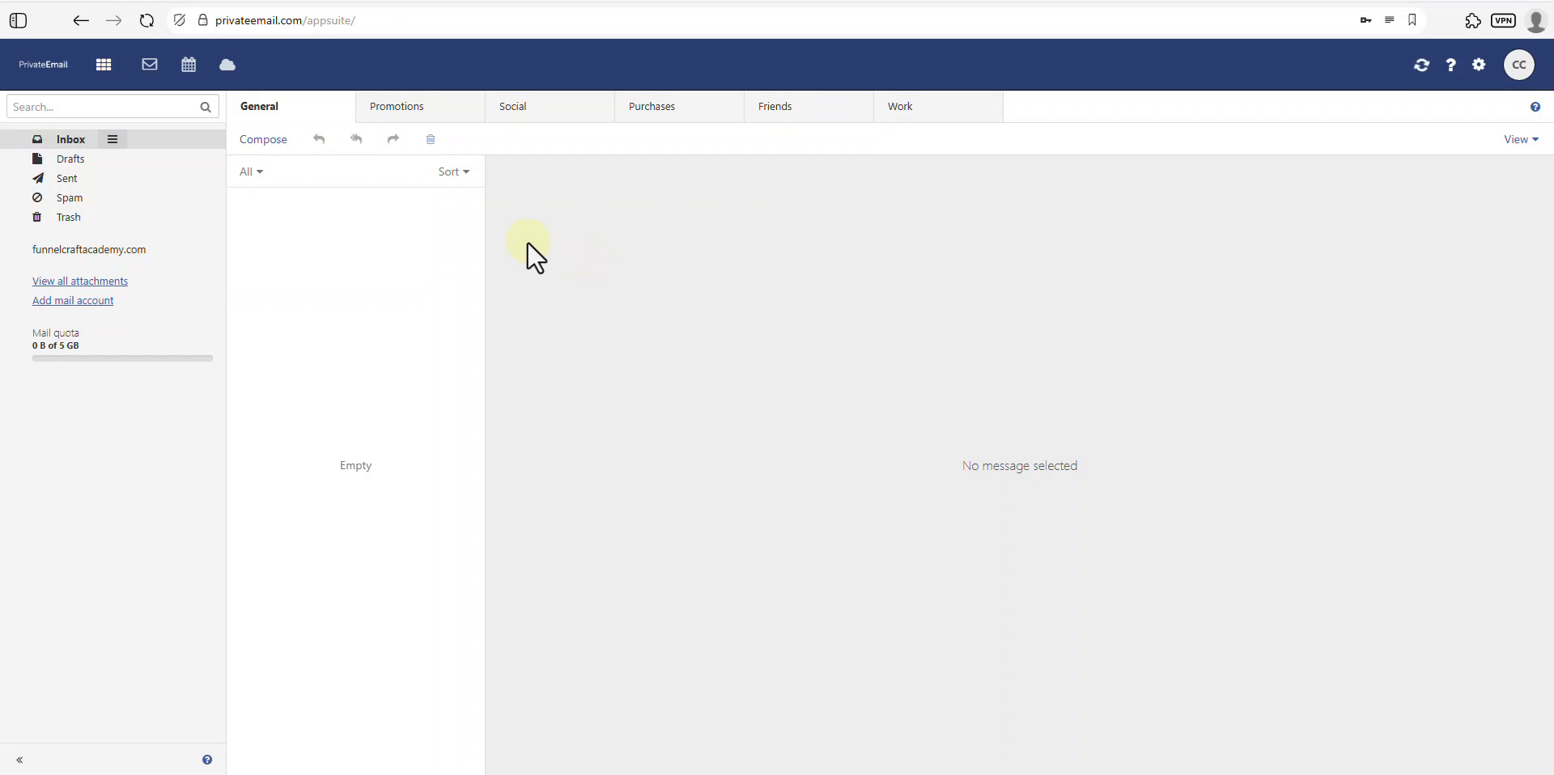
- Open the Systeme.io 'Confirm sender email address' message in the inbox and follow its link
click(77, 142)
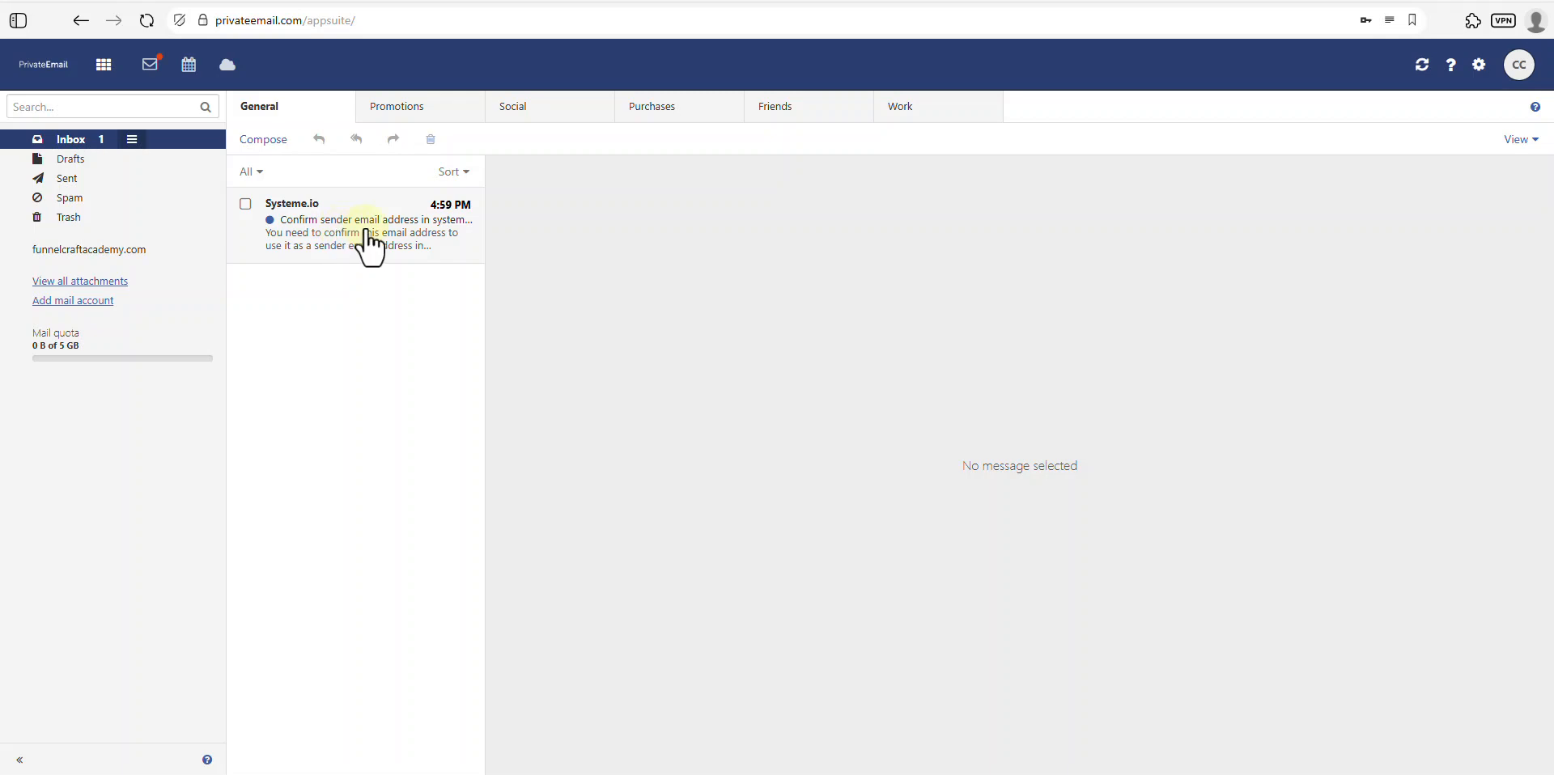
click(368, 233)
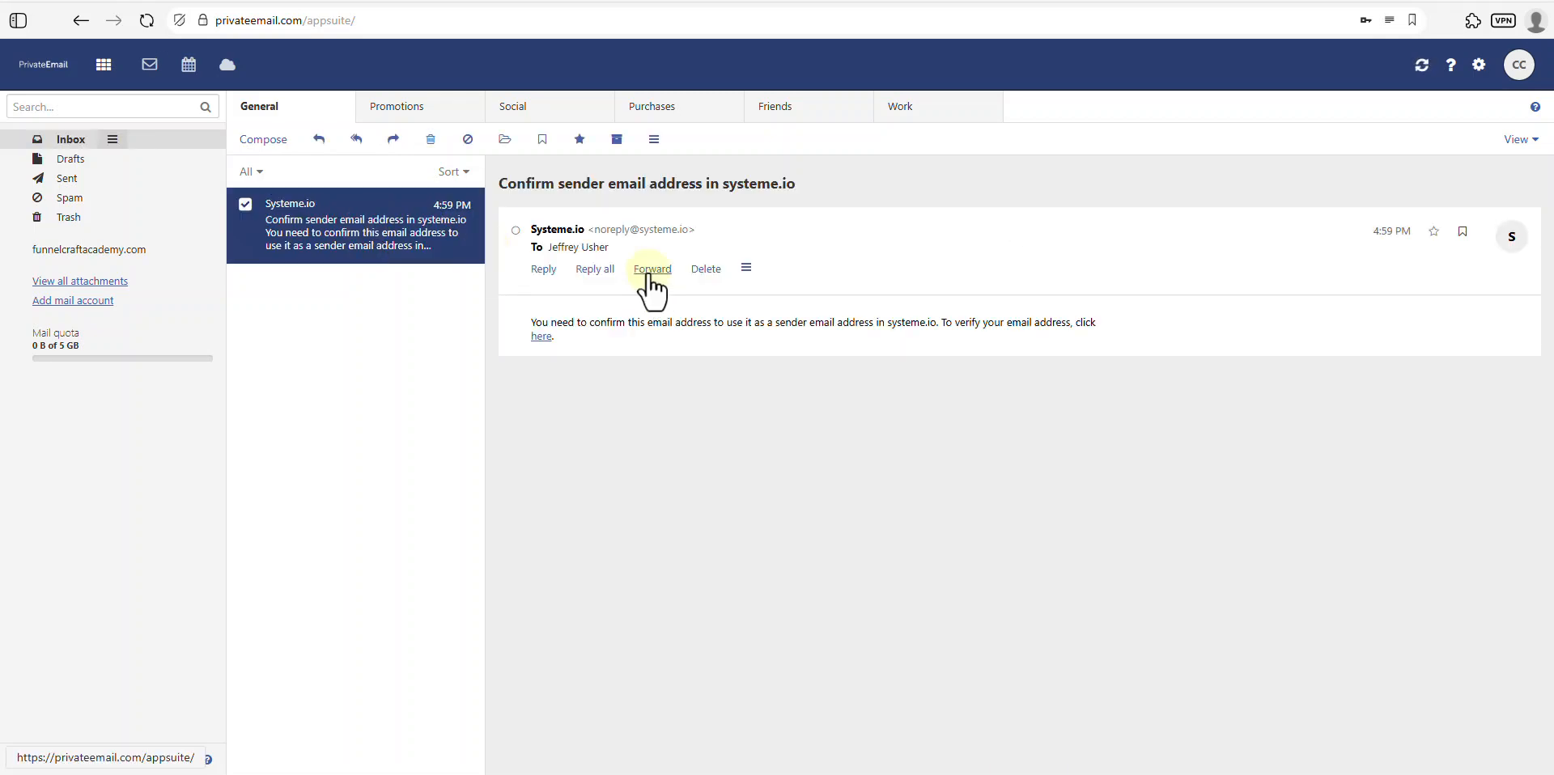
click(539, 339)
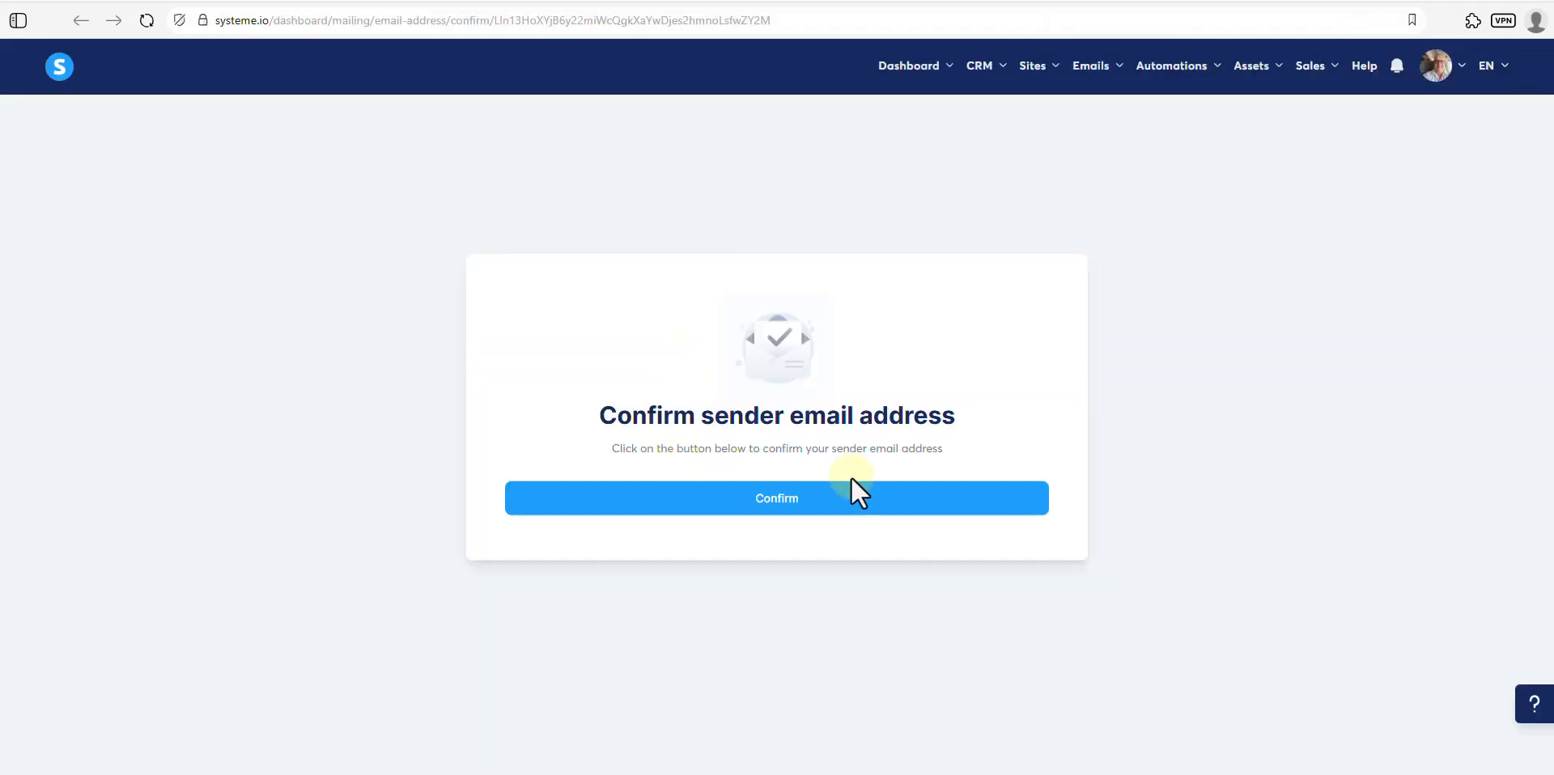
- Confirm the sender address and check it shows Verified in the mailing settings
click(785, 502)
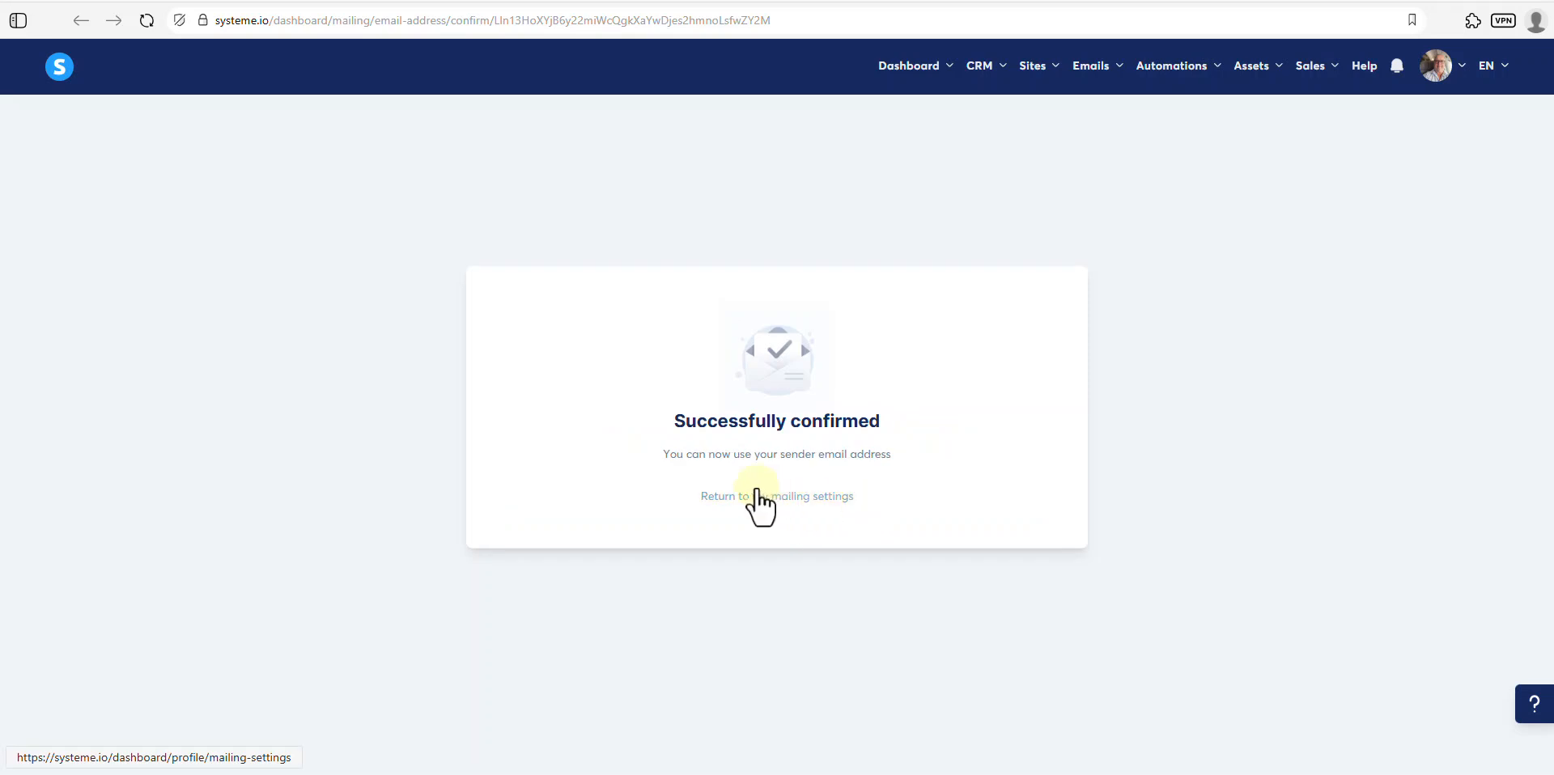
click(763, 499)
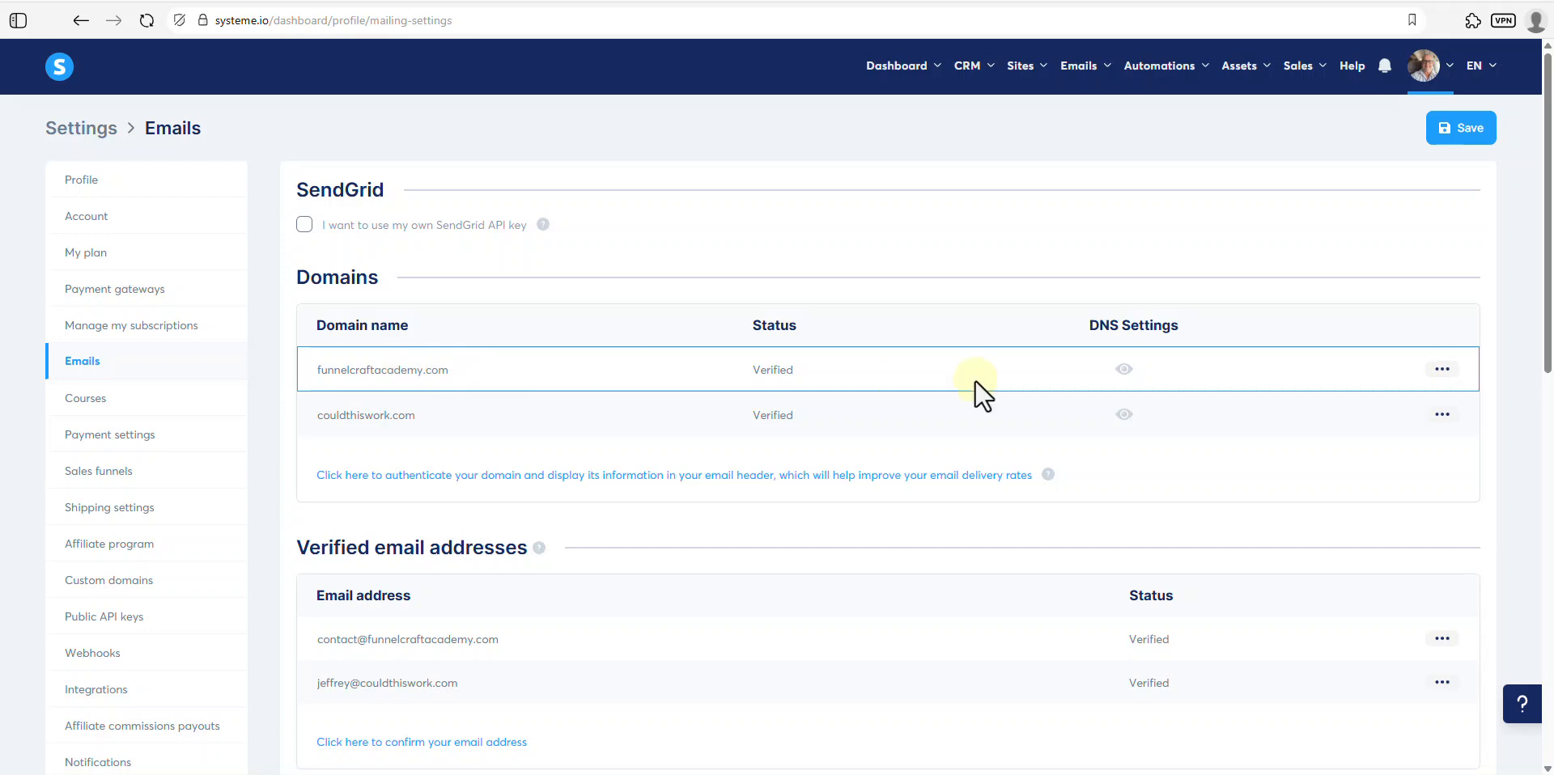
scroll(758, 466, down, 1)
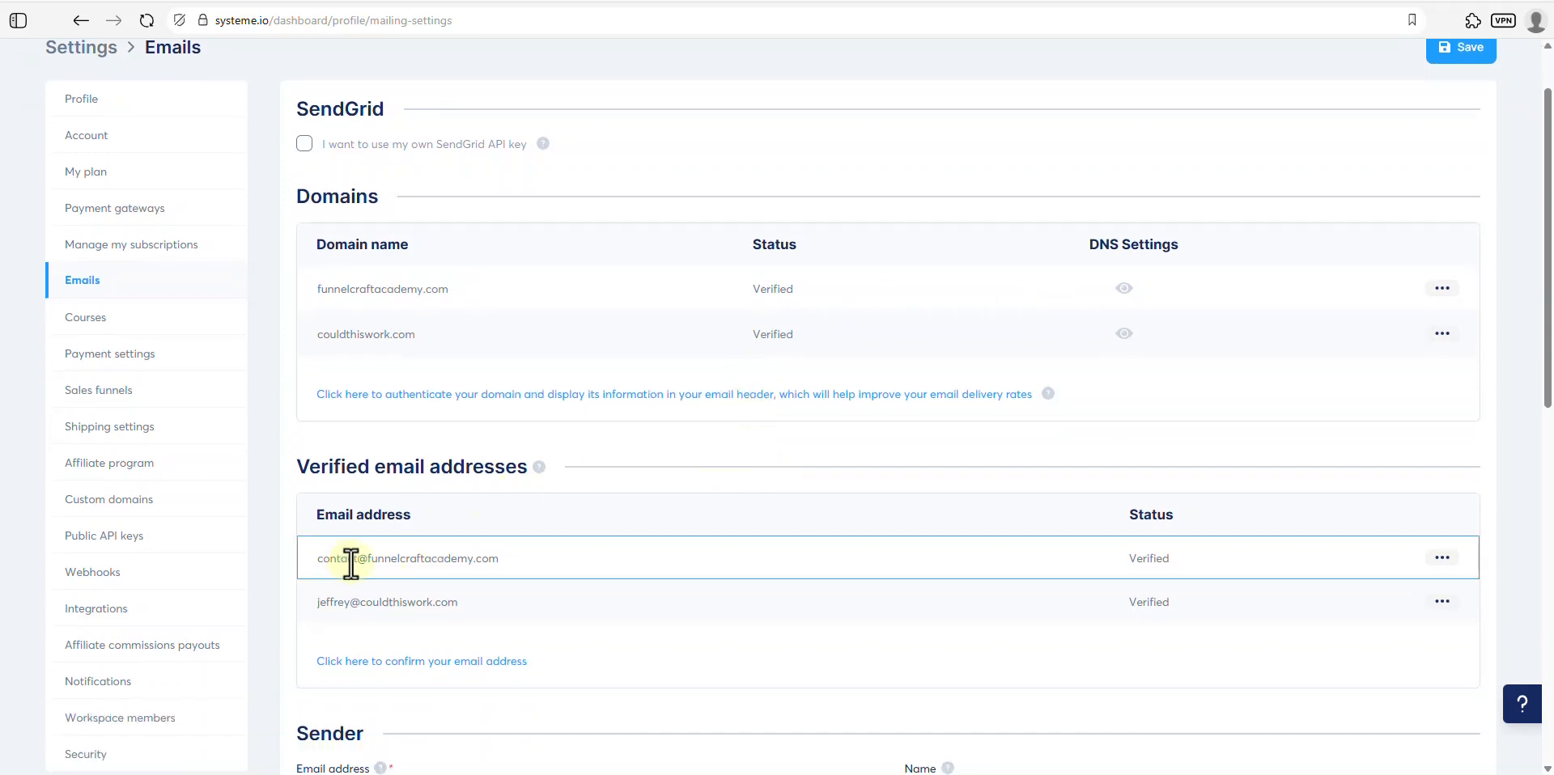